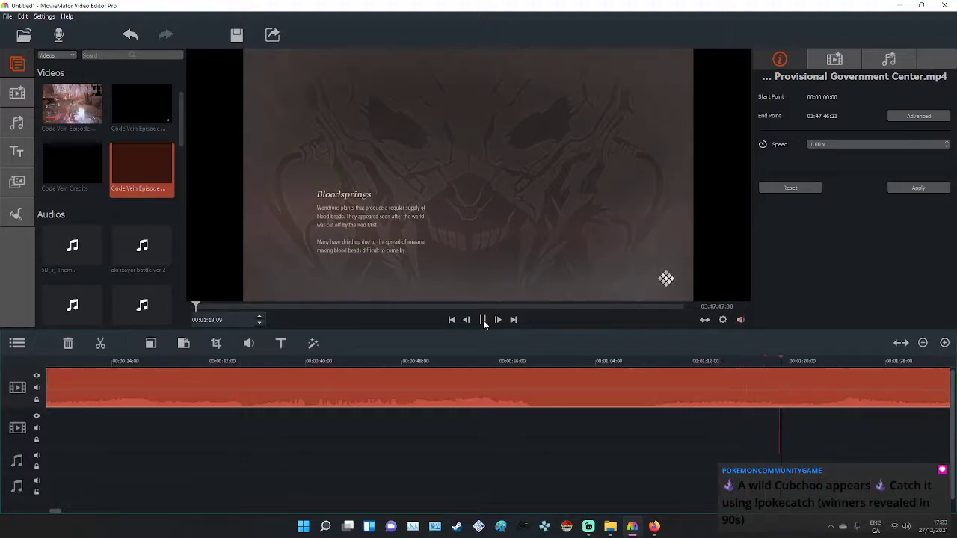
pyautogui.click(483, 320)
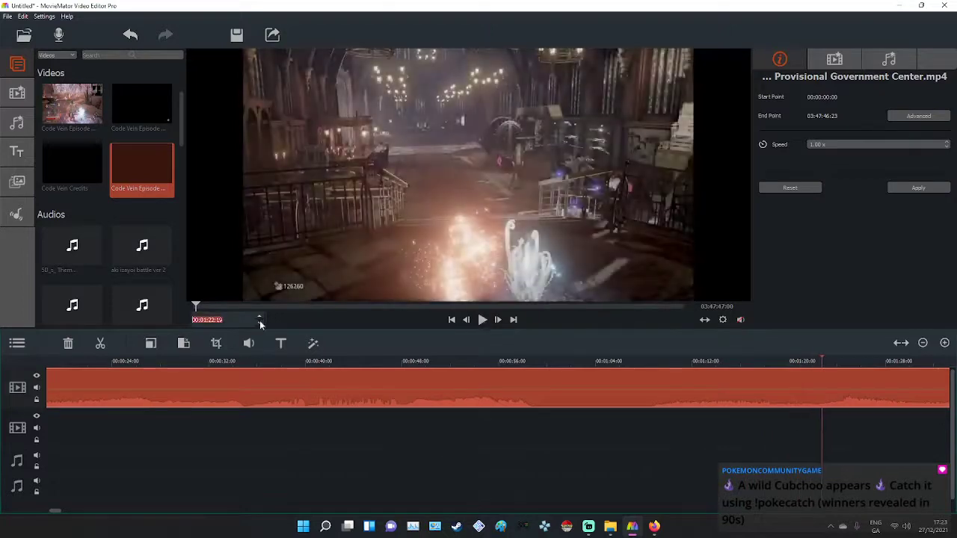
pyautogui.click(260, 324)
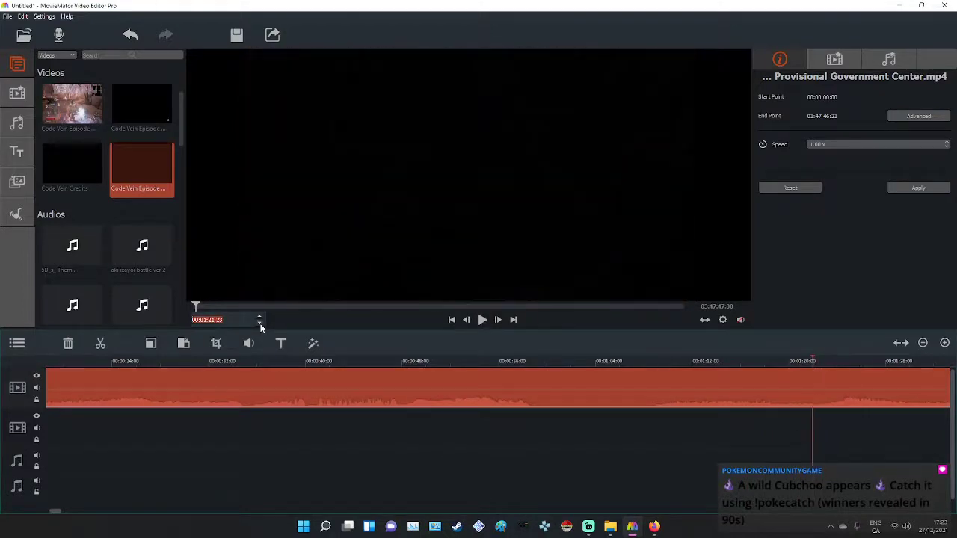
pyautogui.rightClick(816, 405)
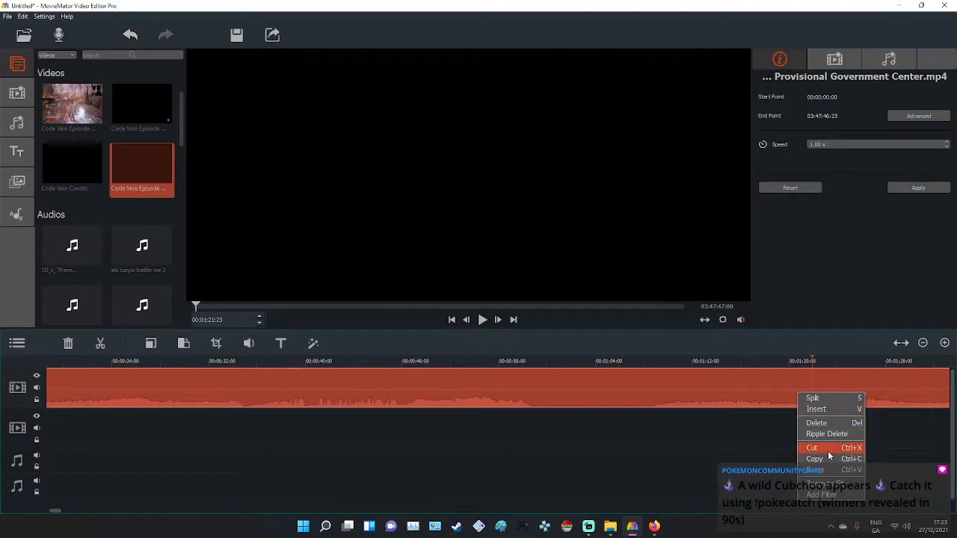
pyautogui.click(828, 451)
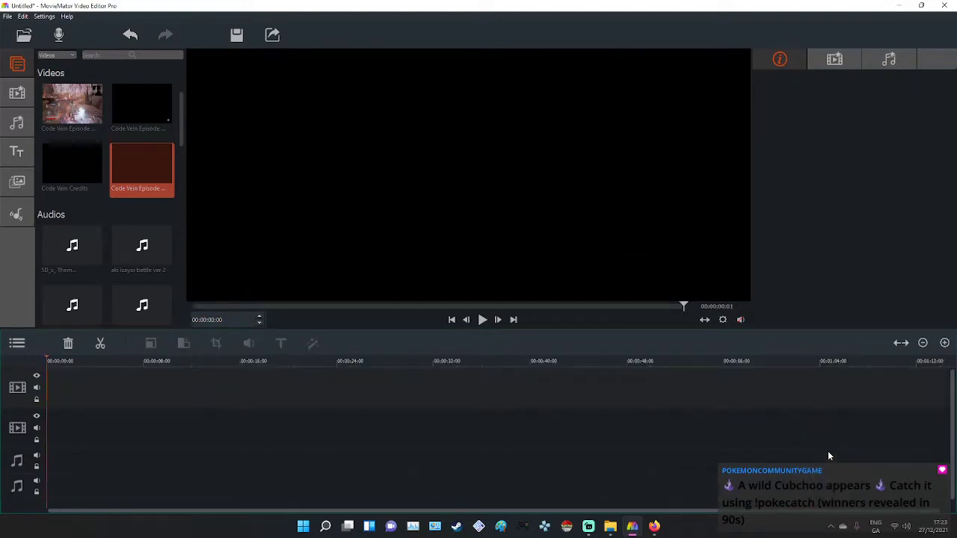
pyautogui.hotkey('ctrl', 'z')
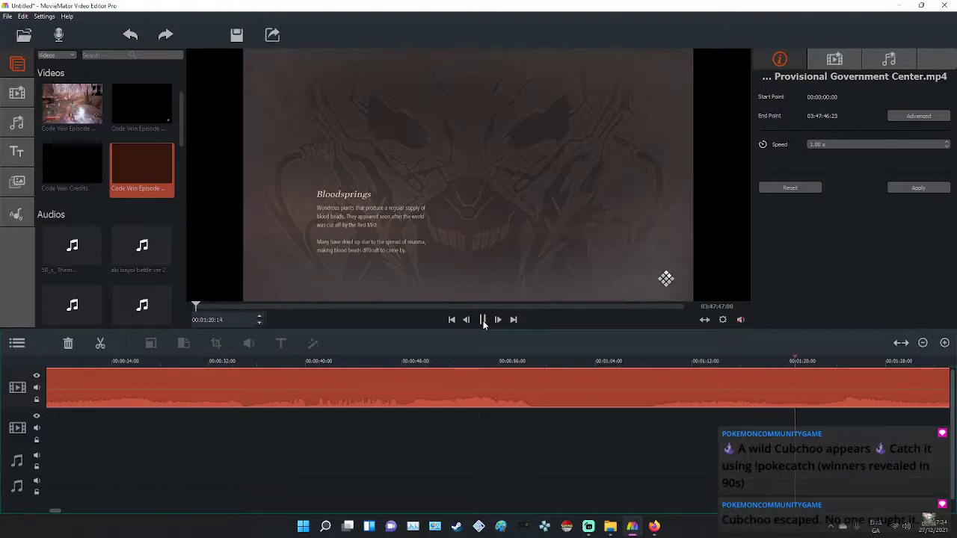
# Split the Provisional Government Center clip at 00:01:21:23, on the black frame after the Bloodsprings loading screen.
pyautogui.click(483, 322)
pyautogui.click(260, 324)
pyautogui.click(260, 324)
pyautogui.click(261, 324)
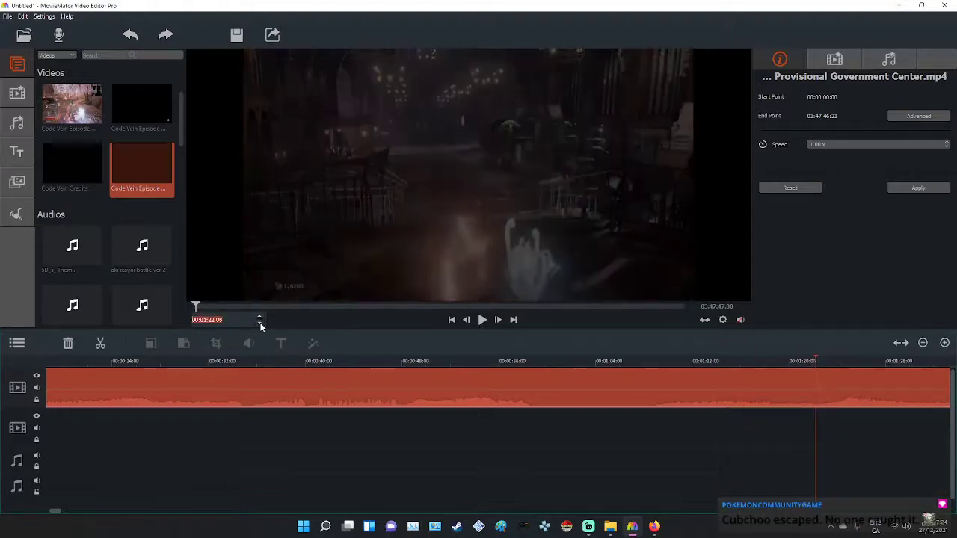
pyautogui.click(261, 323)
pyautogui.click(260, 324)
pyautogui.click(260, 324)
pyautogui.click(261, 324)
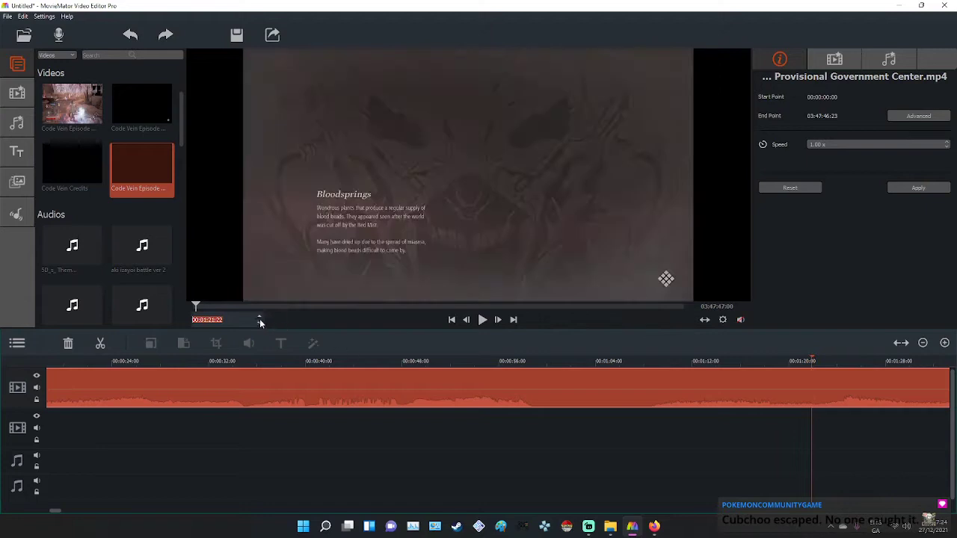
pyautogui.click(260, 318)
pyautogui.rightClick(812, 385)
pyautogui.click(819, 389)
# Delete the segment before the split and move the remaining clip to the start of the first video track.
pyautogui.rightClick(737, 394)
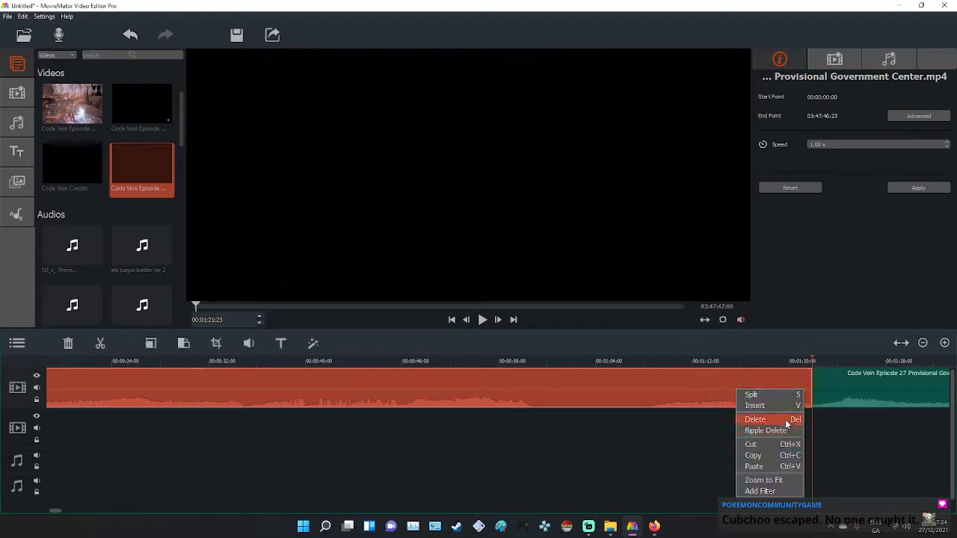
pyautogui.click(789, 421)
pyautogui.rightClick(915, 384)
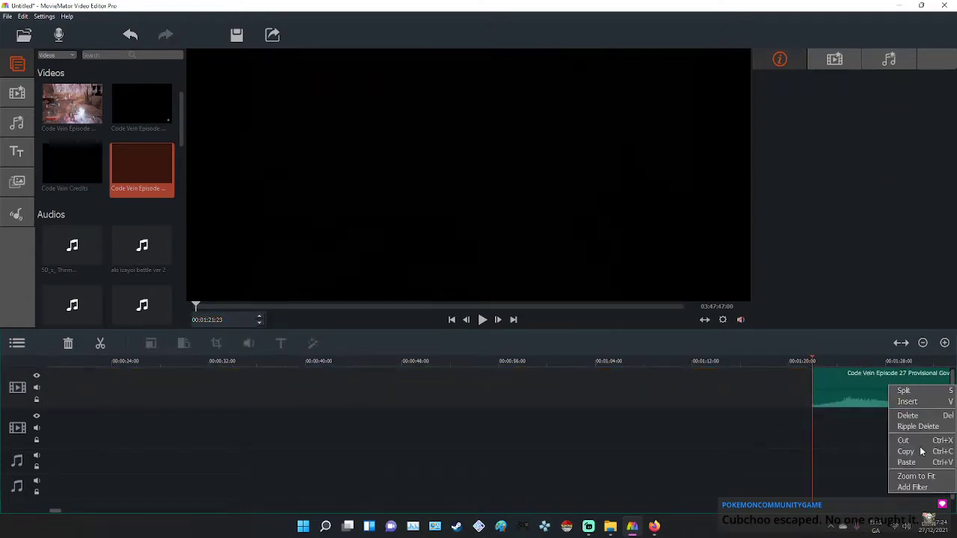
pyautogui.click(915, 441)
pyautogui.rightClick(127, 379)
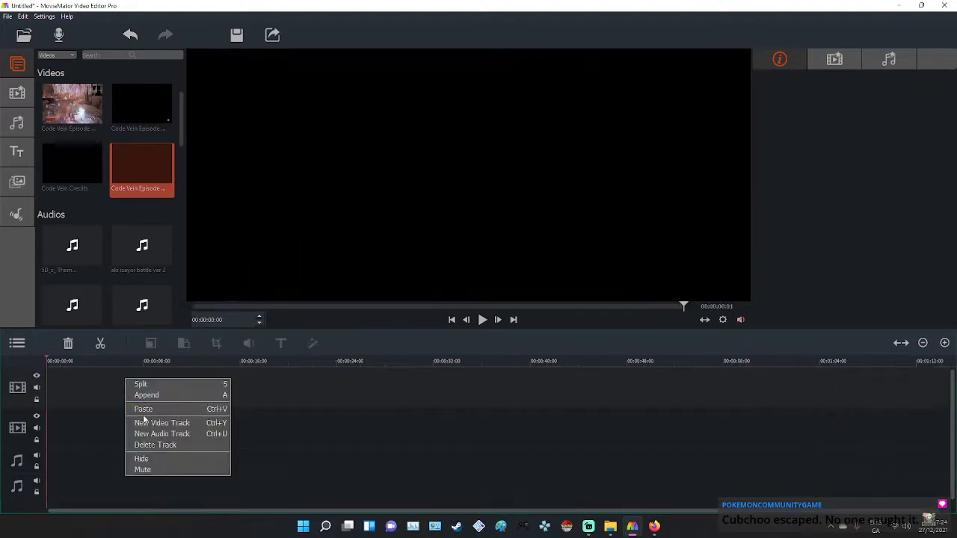
pyautogui.click(166, 401)
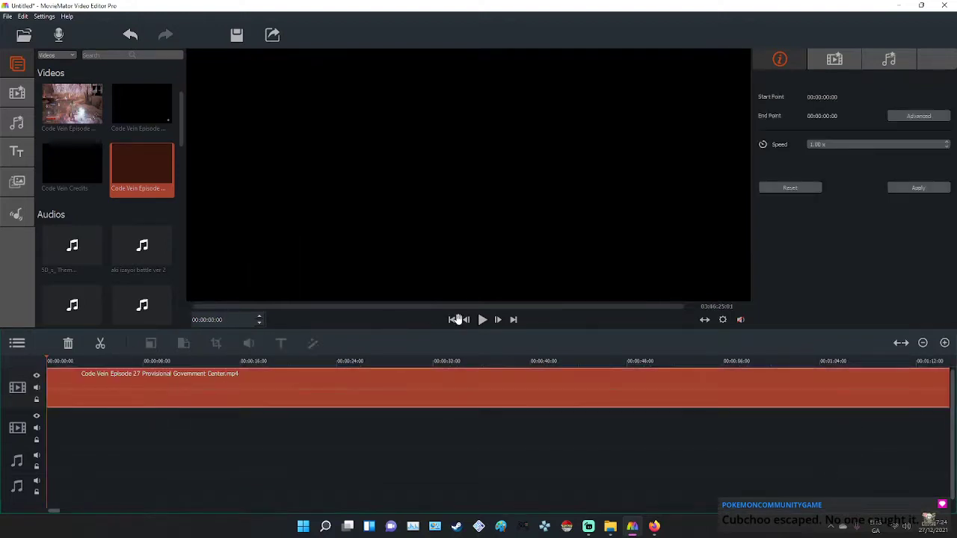
# Play the trimmed clip from the start and split it at 00:00:31:23, just before the character walks off.
pyautogui.click(483, 320)
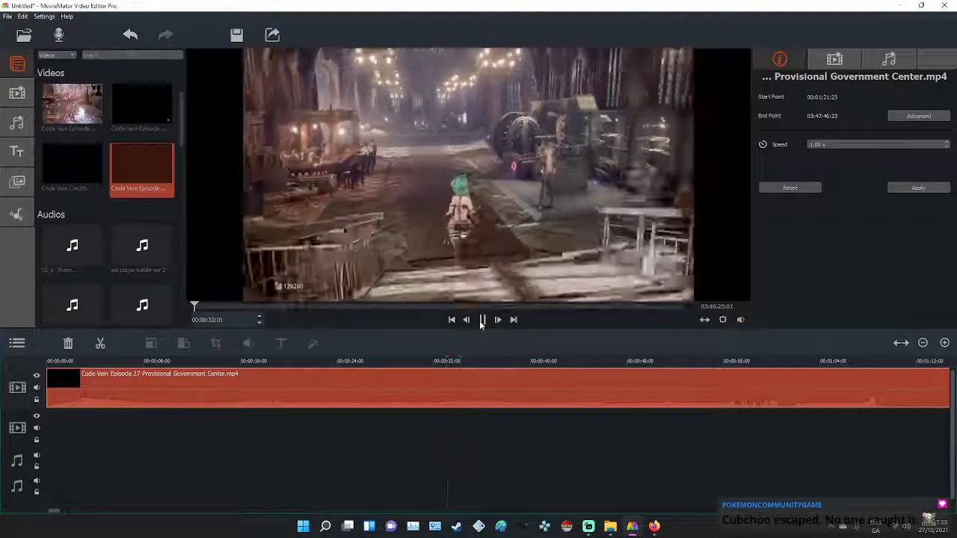
pyautogui.click(260, 323)
pyautogui.click(259, 325)
pyautogui.click(260, 324)
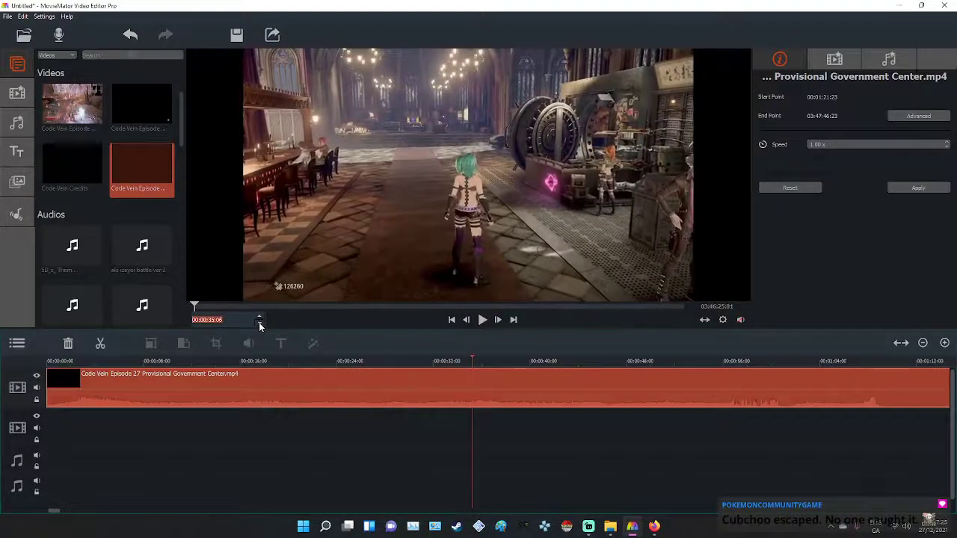
pyautogui.click(432, 362)
pyautogui.moveTo(432, 362); pyautogui.dragTo(440, 362)
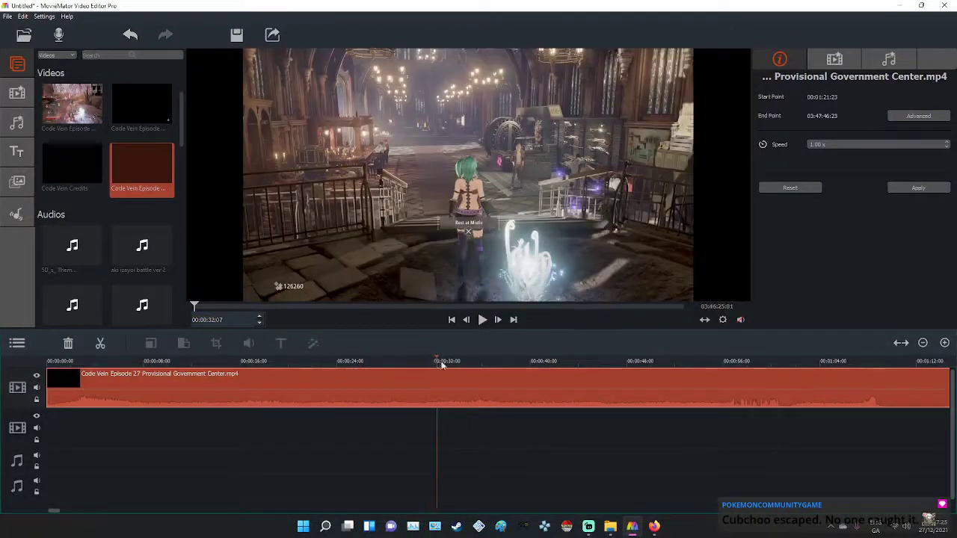
pyautogui.click(412, 391)
pyautogui.click(100, 344)
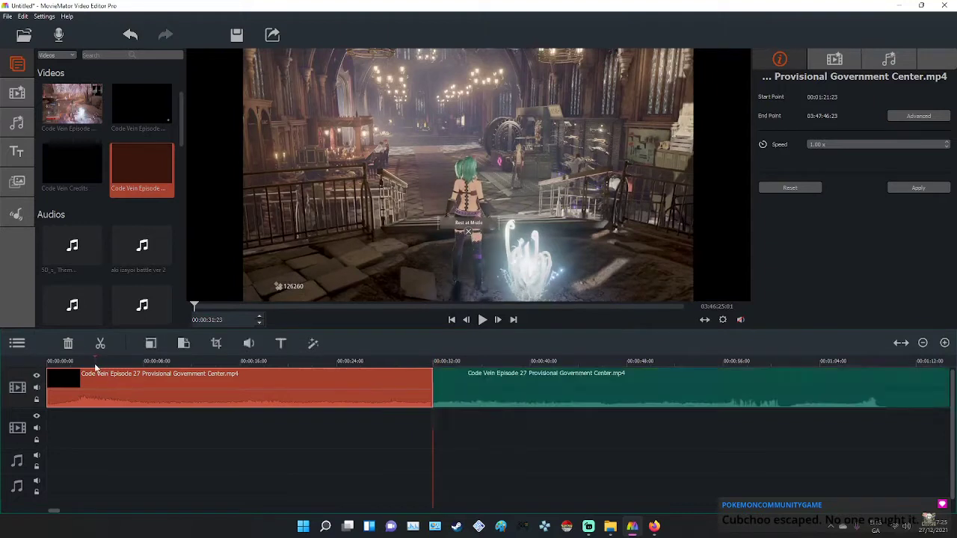
# Split the first segment at 00:00:04:11, while the character stands still beside the mistle.
pyautogui.click(95, 364)
pyautogui.moveTo(95, 365); pyautogui.dragTo(94, 363)
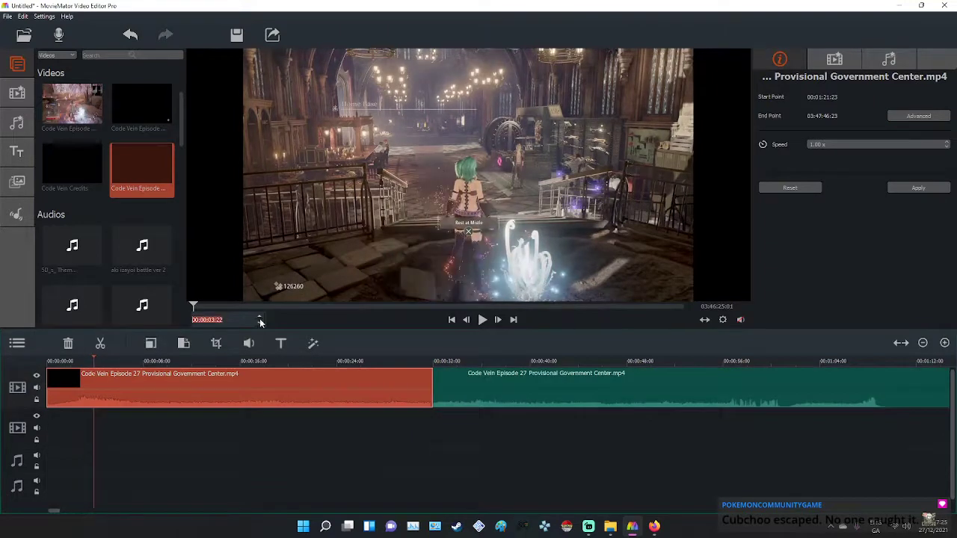
pyautogui.rightClick(109, 389)
pyautogui.click(117, 398)
# Delete the middle segment of idle footage and move the following clip against the first segment to close the gap.
pyautogui.rightClick(341, 398)
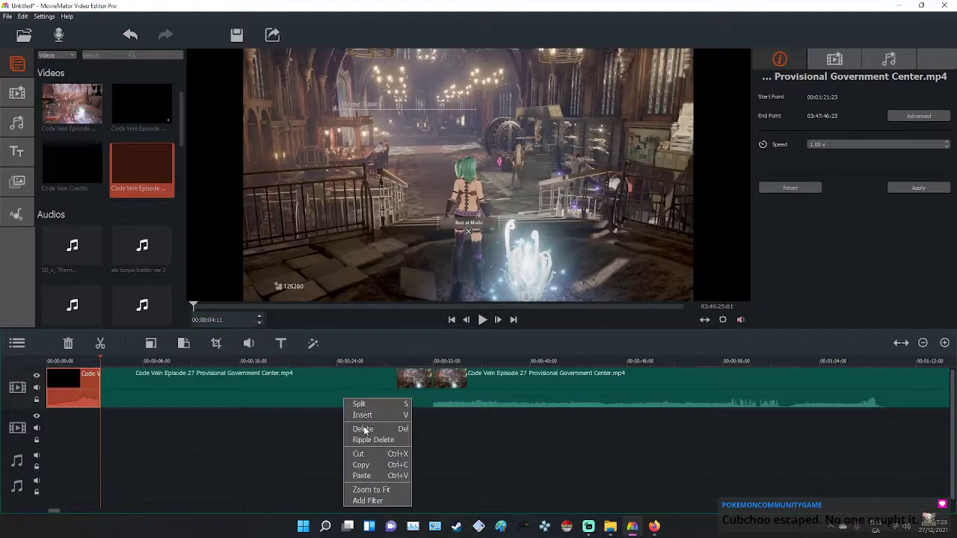
pyautogui.click(365, 429)
pyautogui.moveTo(558, 396); pyautogui.dragTo(326, 374)
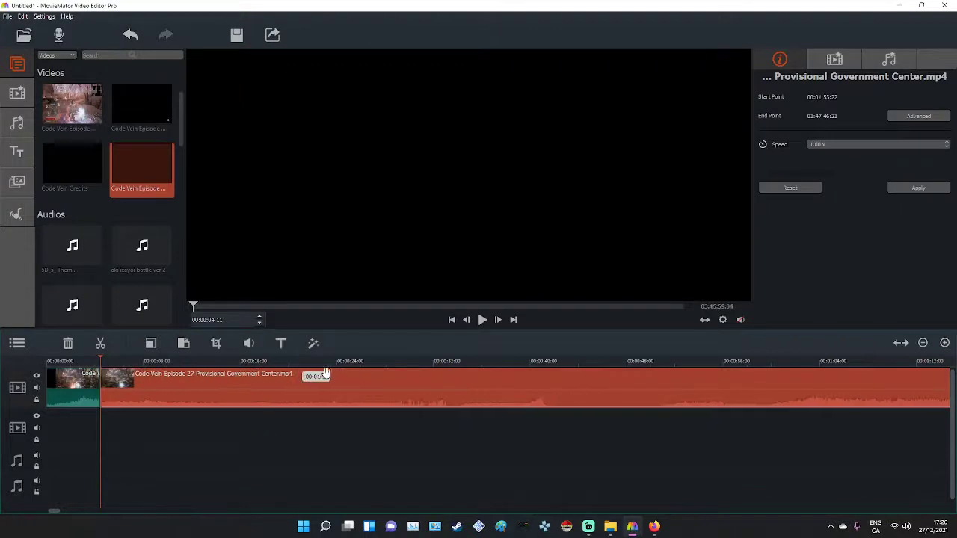
# Examine the footage after the join, around the walk to the mistle and its menu, for the next section to cut.
pyautogui.moveTo(123, 362); pyautogui.dragTo(447, 363)
pyautogui.moveTo(326, 360); pyautogui.dragTo(216, 367)
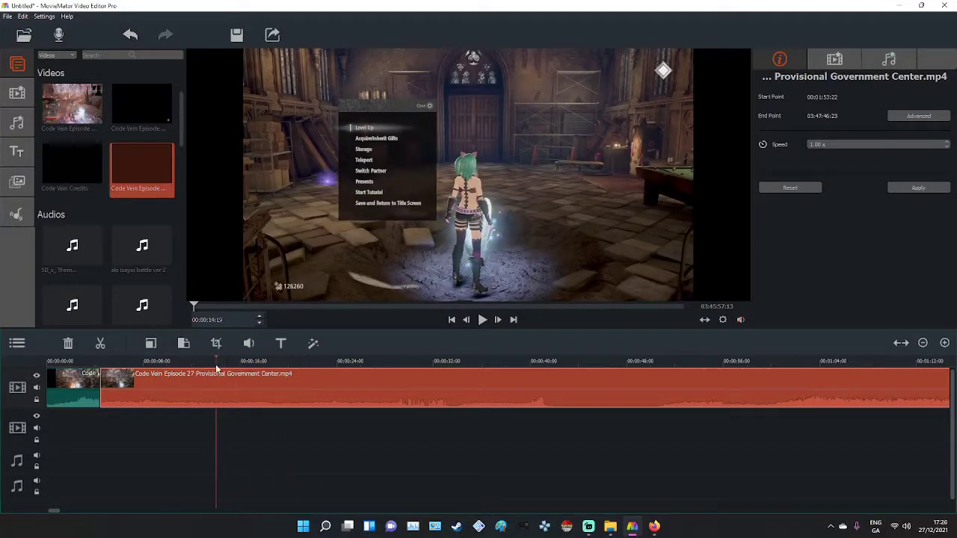
pyautogui.click(266, 307)
pyautogui.moveTo(180, 512); pyautogui.dragTo(49, 512)
pyautogui.moveTo(160, 364); pyautogui.dragTo(179, 366)
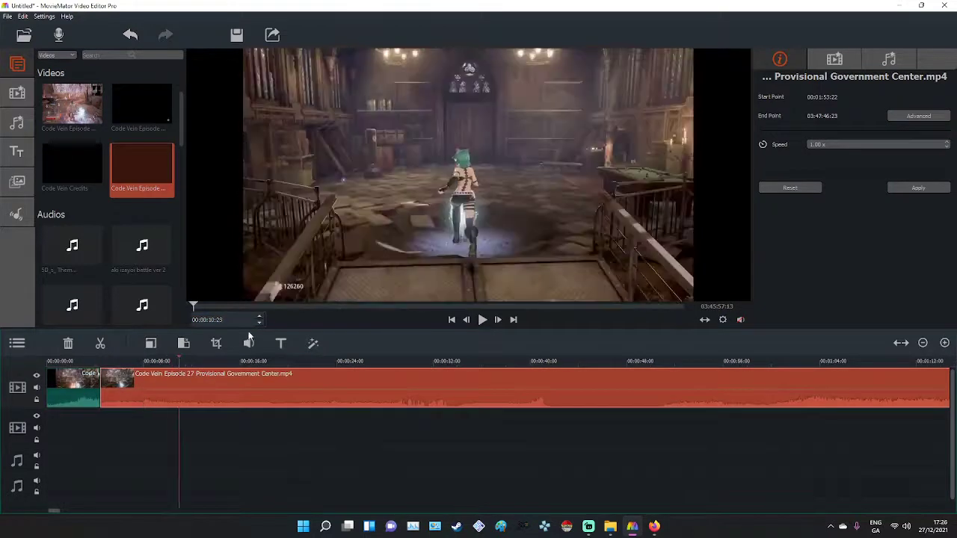
pyautogui.click(261, 308)
pyautogui.click(224, 307)
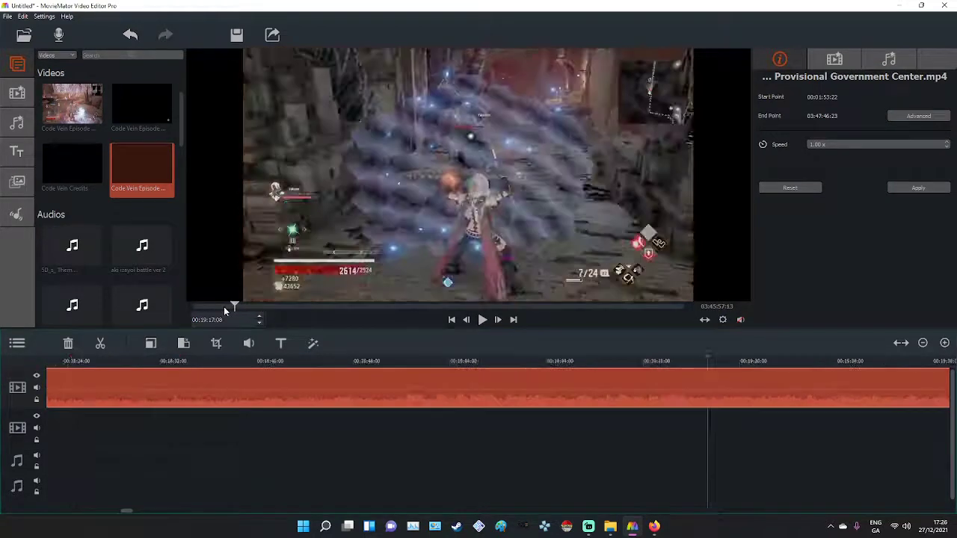
pyautogui.moveTo(209, 308); pyautogui.dragTo(181, 309)
pyautogui.moveTo(95, 365); pyautogui.dragTo(180, 364)
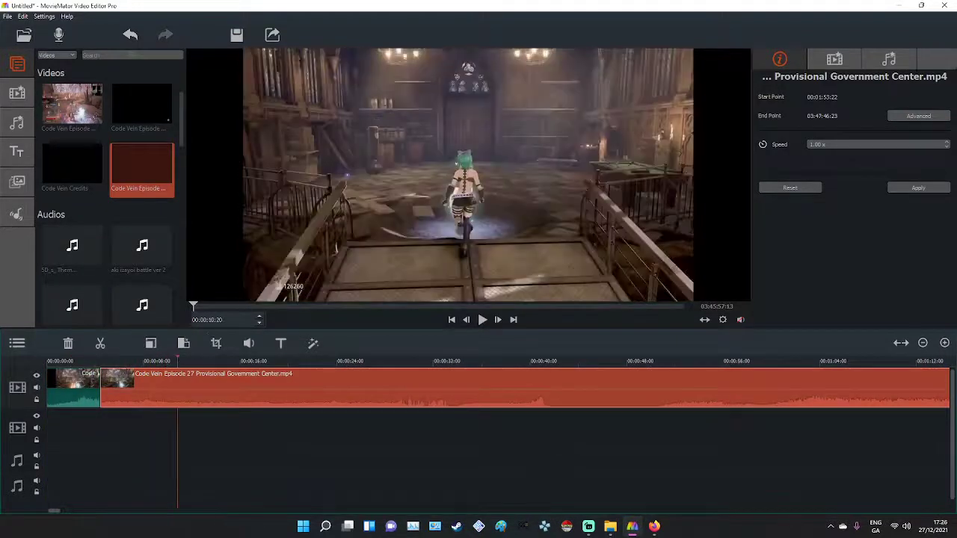
# Split the long clip at about 00:00:14:14, where the mistle menu with Level Up and Teleport is open.
pyautogui.click(259, 318)
pyautogui.click(259, 318)
pyautogui.click(258, 318)
pyautogui.click(258, 318)
pyautogui.click(259, 318)
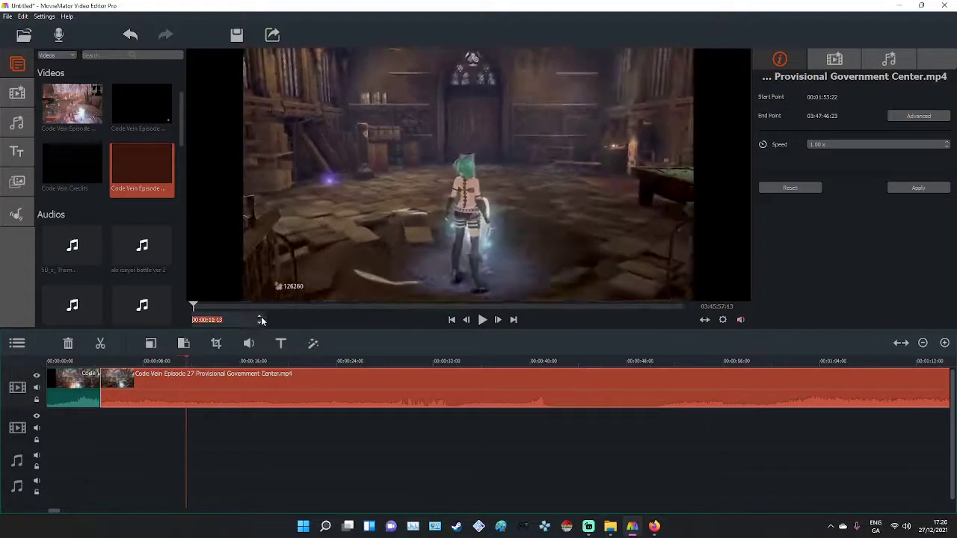
pyautogui.click(261, 320)
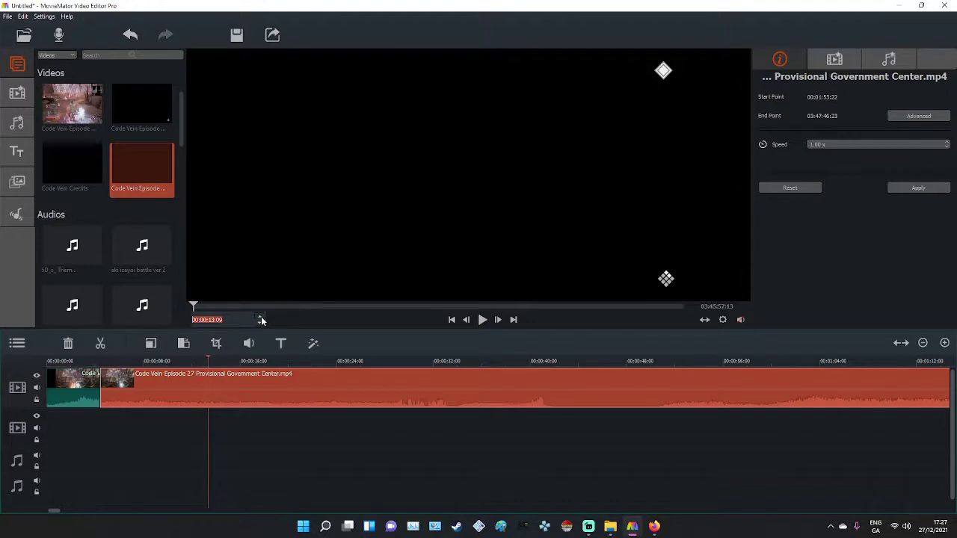
pyautogui.click(261, 319)
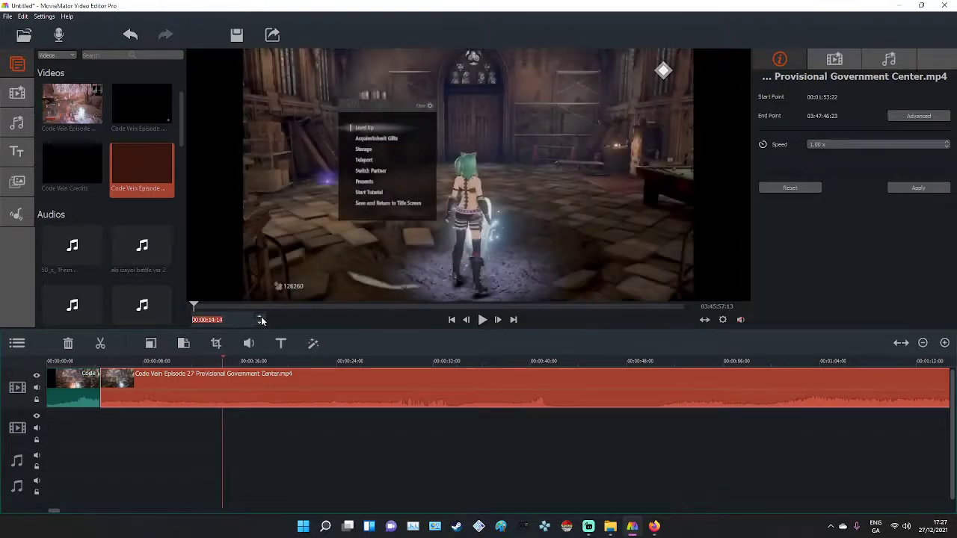
pyautogui.rightClick(221, 376)
pyautogui.click(245, 429)
# Split the clip again at 00:00:30:00, while the mistle menu is still open.
pyautogui.moveTo(294, 359); pyautogui.dragTo(333, 363)
pyautogui.click(439, 369)
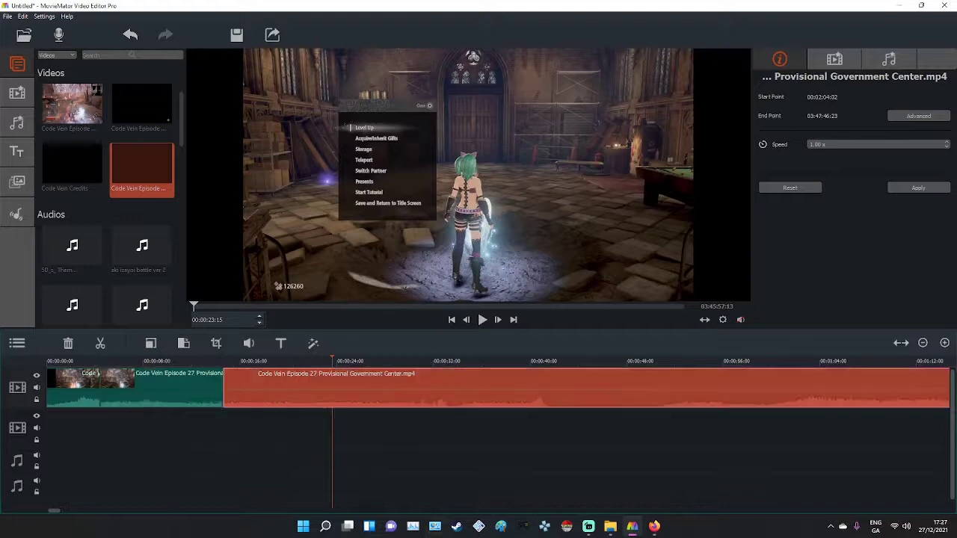
pyautogui.moveTo(411, 365)
pyautogui.mouseDown()
pyautogui.moveTo(401, 363)
pyautogui.moveTo(410, 365)
pyautogui.mouseUp()
pyautogui.press('s')
# Delete the segment of waiting in the mistle menu and move the following clip back to close the gap.
pyautogui.rightClick(412, 410)
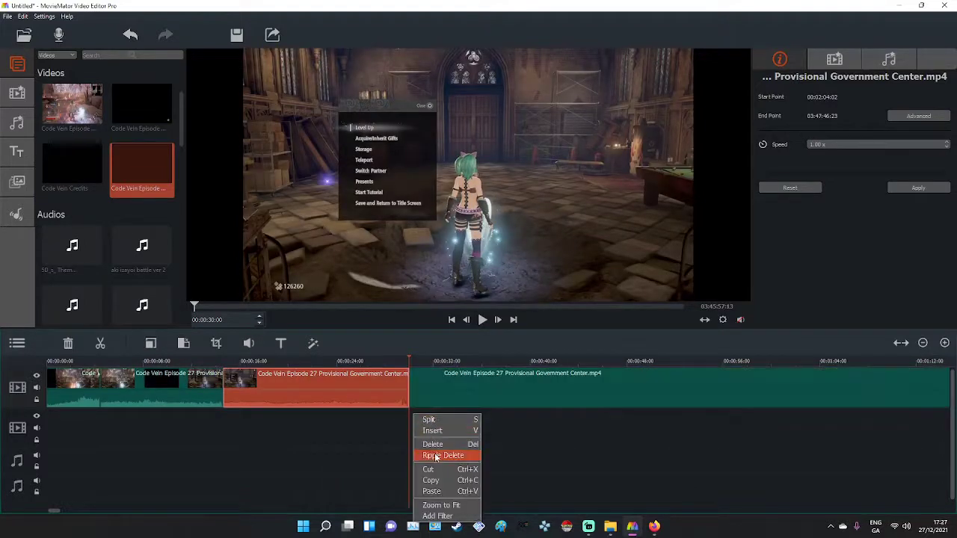
pyautogui.click(439, 445)
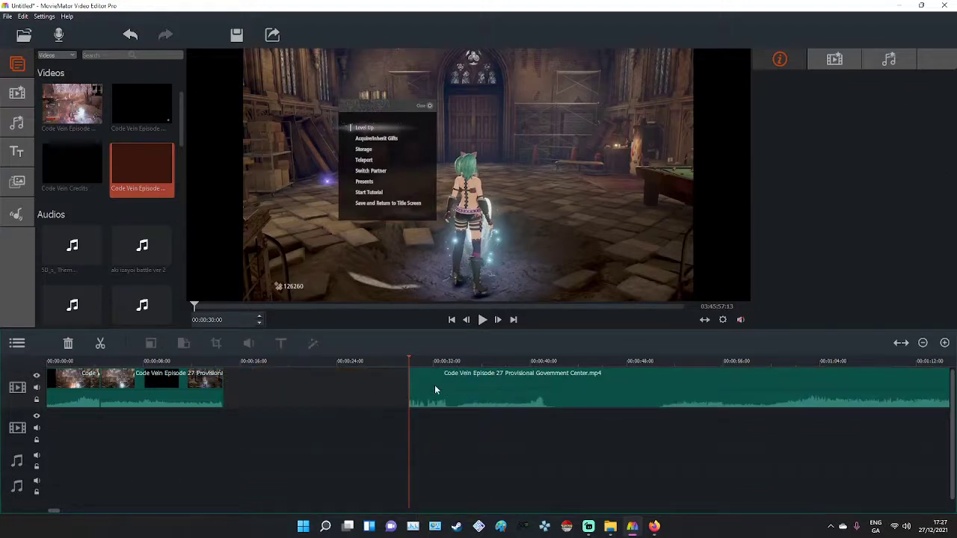
pyautogui.moveTo(435, 389); pyautogui.dragTo(323, 379)
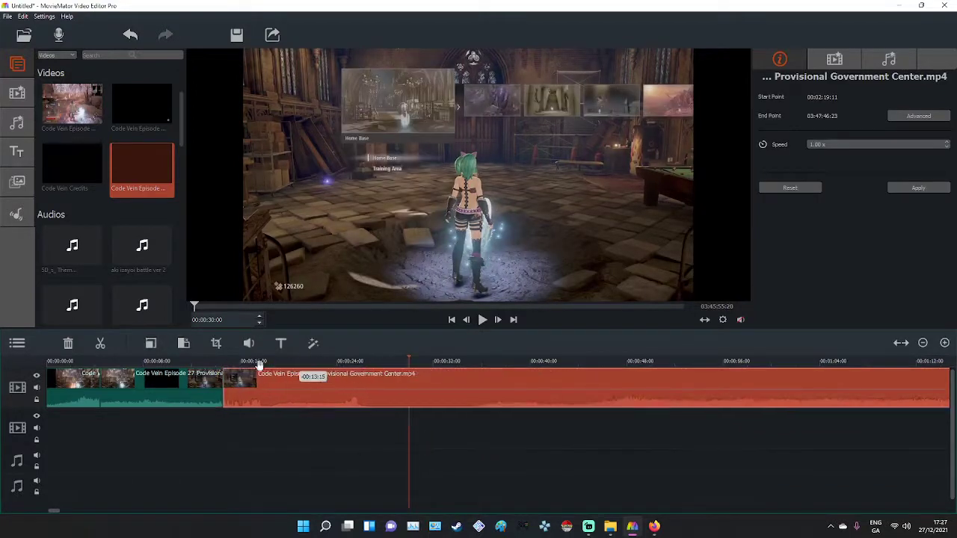
# Split the long clip on the black frames at 00:00:25:13 and 00:00:44:22 to isolate the section between them.
pyautogui.moveTo(259, 365); pyautogui.dragTo(355, 364)
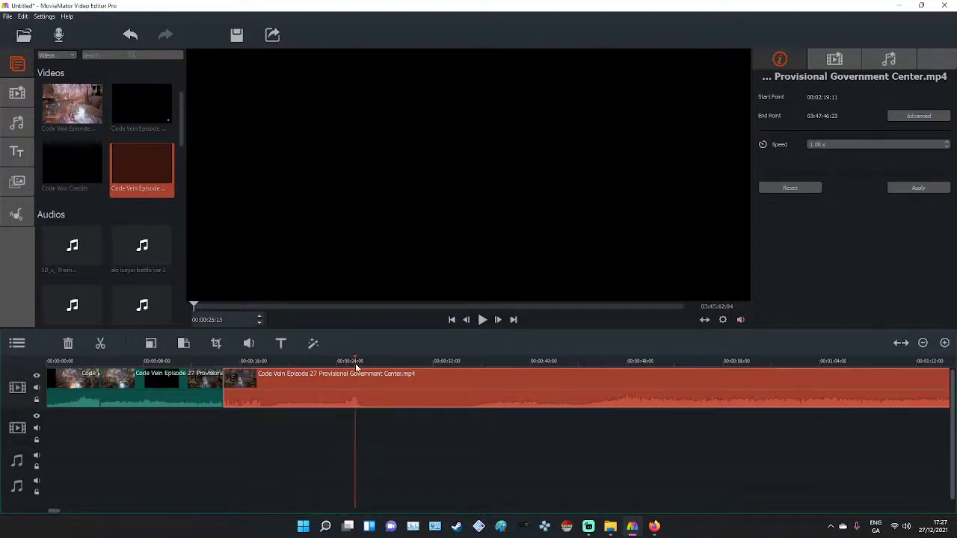
pyautogui.rightClick(355, 364)
pyautogui.click(383, 375)
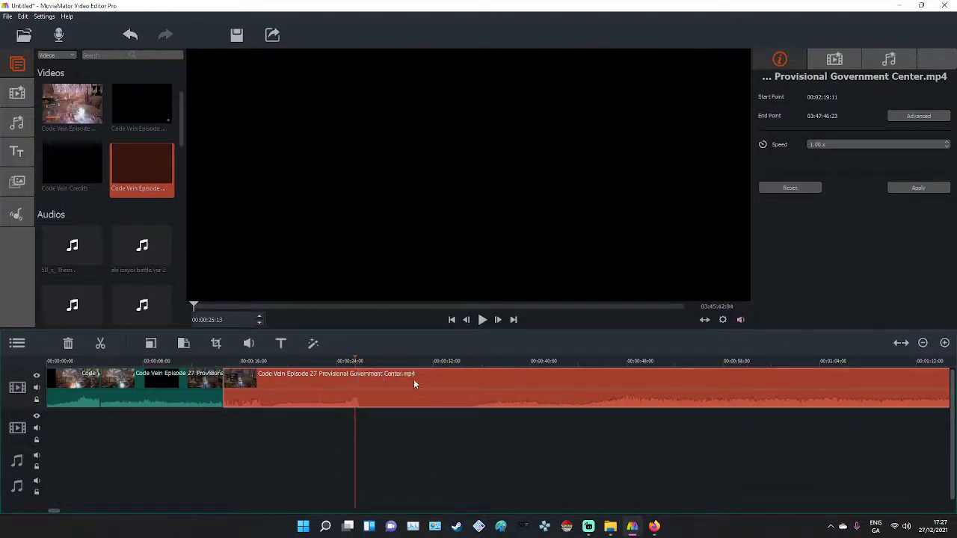
pyautogui.click(508, 365)
pyautogui.moveTo(508, 363); pyautogui.dragTo(590, 362)
pyautogui.rightClick(591, 378)
pyautogui.click(603, 387)
# Delete the isolated section between the black frames and move the following gameplay clip back to close the gap.
pyautogui.rightClick(548, 389)
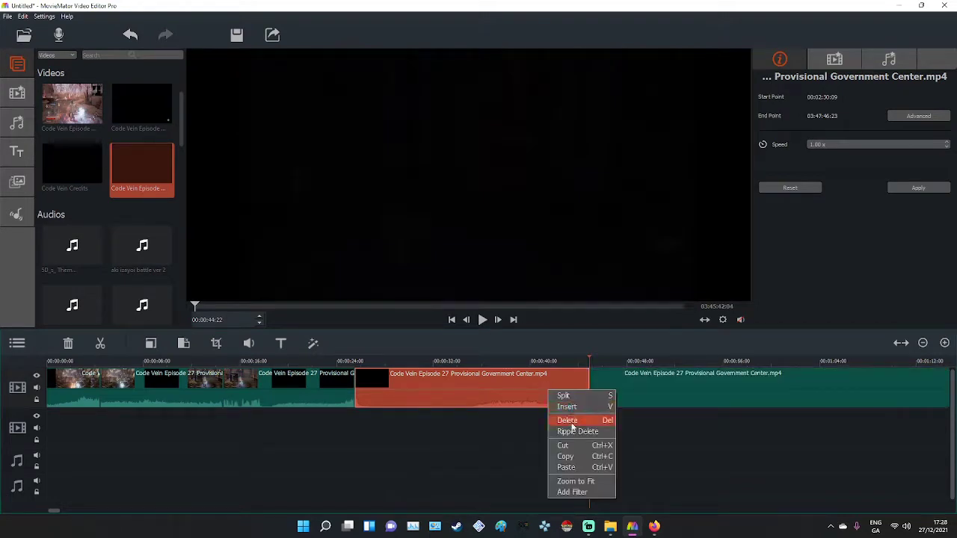
pyautogui.click(568, 420)
pyautogui.moveTo(594, 389); pyautogui.dragTo(453, 400)
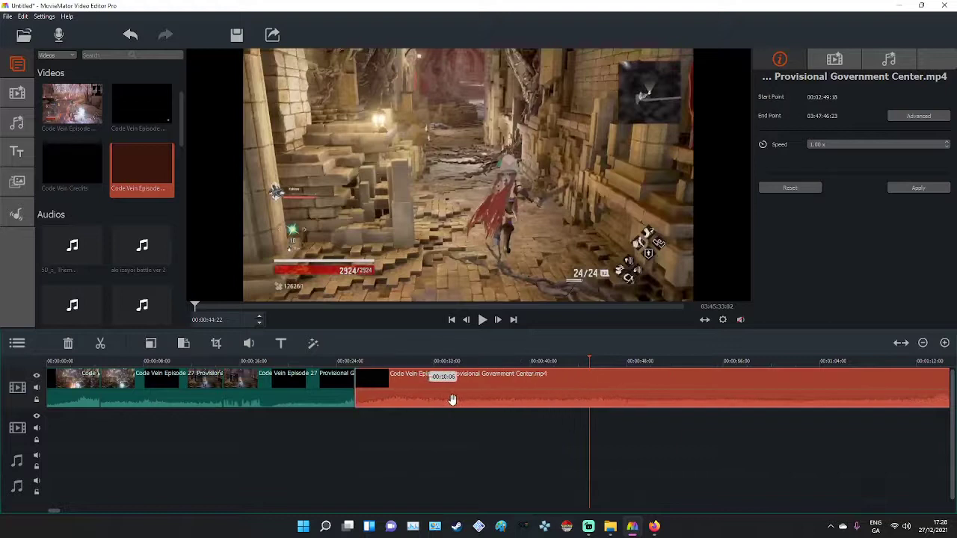
# Split the long gameplay clip at 00:32:58:06, where the character starts standing idle at the mistle.
pyautogui.moveTo(625, 362); pyautogui.dragTo(946, 364)
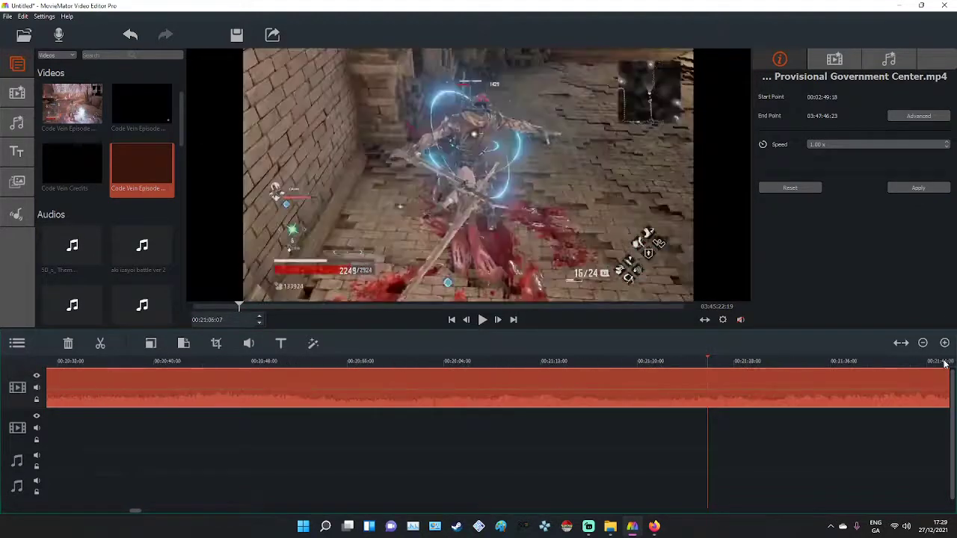
pyautogui.moveTo(947, 365); pyautogui.dragTo(946, 365)
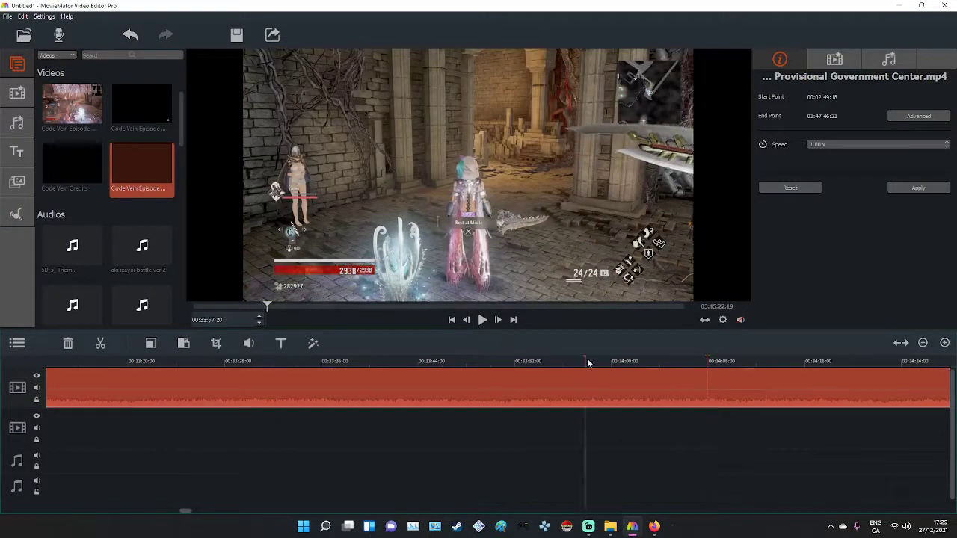
pyautogui.moveTo(585, 367); pyautogui.dragTo(166, 366)
pyautogui.rightClick(153, 379)
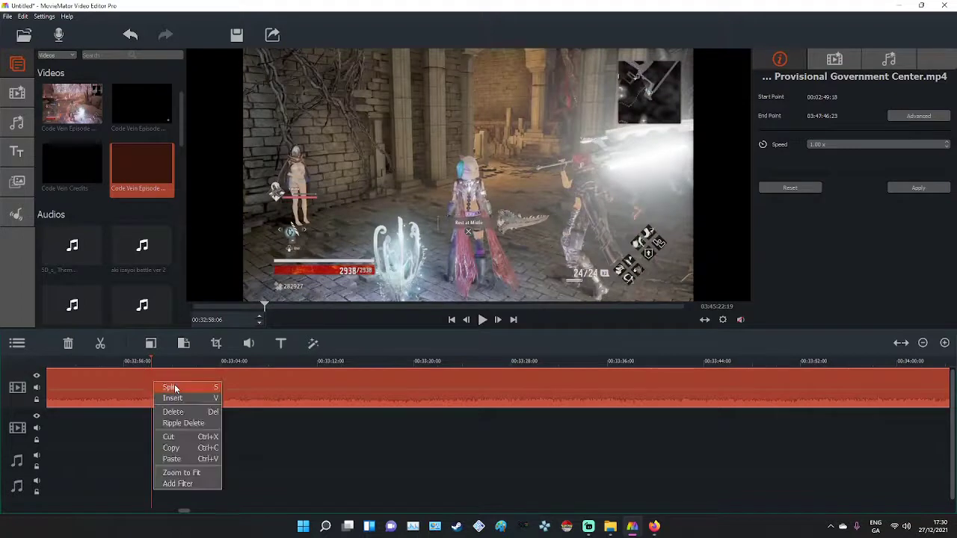
pyautogui.click(176, 388)
# Split the clip again at 00:35:33:10, while the character is still idle at the mistle.
pyautogui.moveTo(234, 366); pyautogui.dragTo(746, 368)
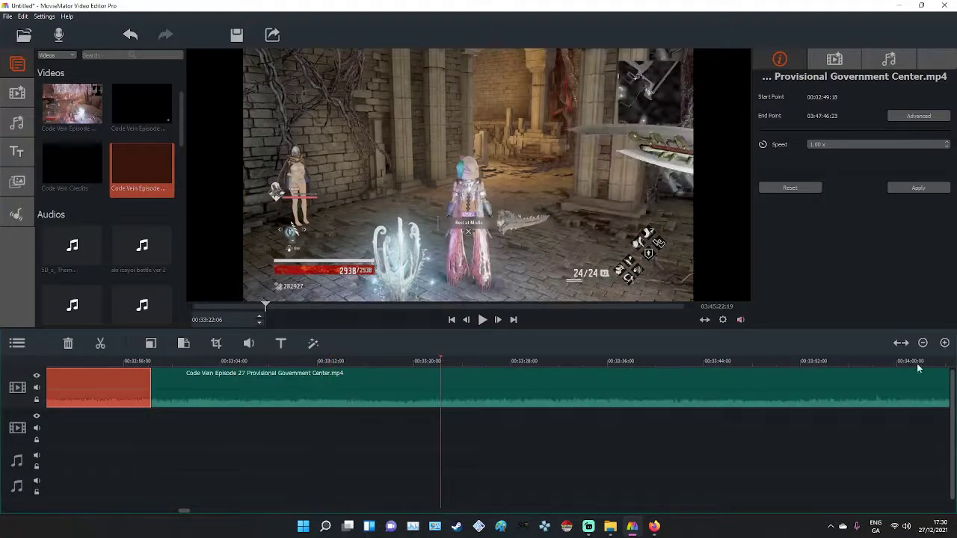
pyautogui.moveTo(919, 367); pyautogui.dragTo(939, 365)
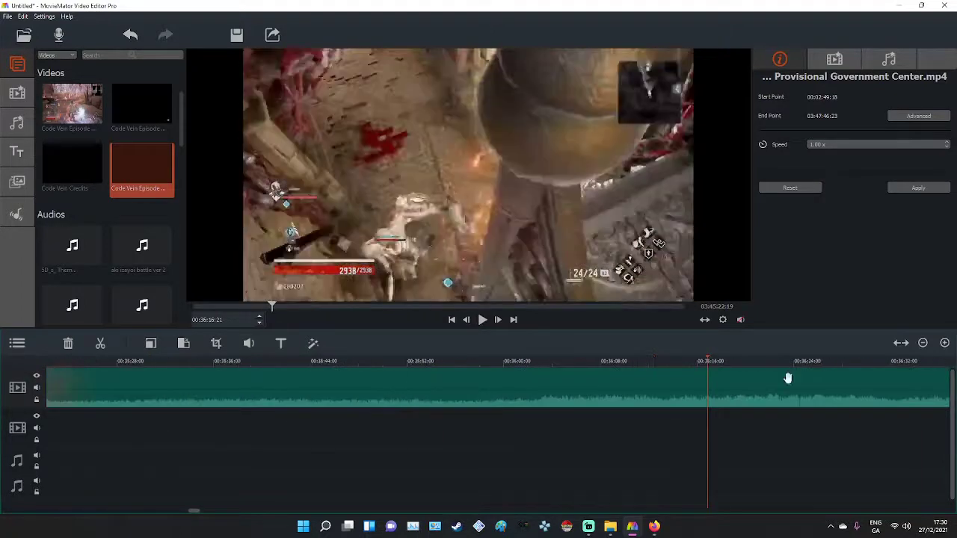
pyautogui.moveTo(547, 364); pyautogui.dragTo(162, 366)
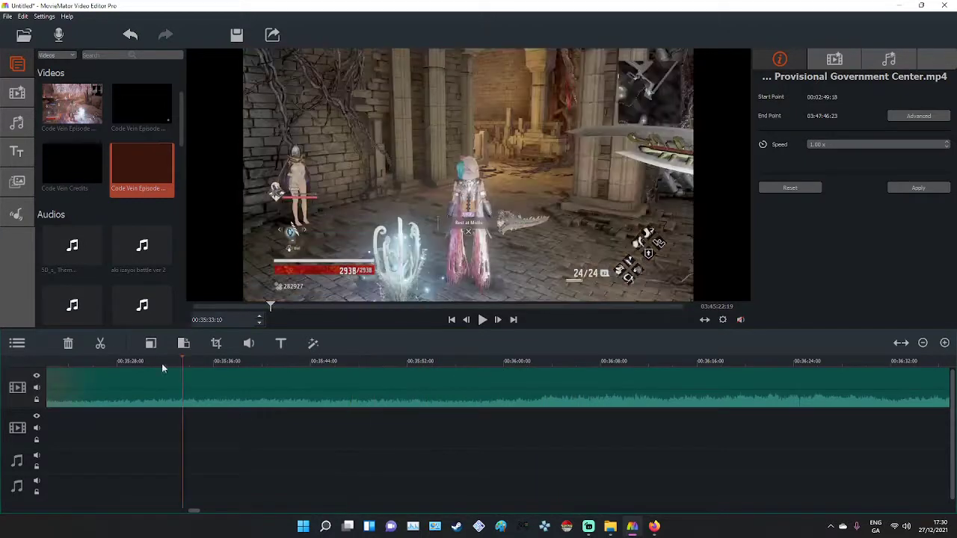
pyautogui.rightClick(228, 388)
pyautogui.click(246, 395)
# Delete the isolated idle segment at the mistle and move the following clip back against the preceding one to close the gap.
pyautogui.rightClick(192, 419)
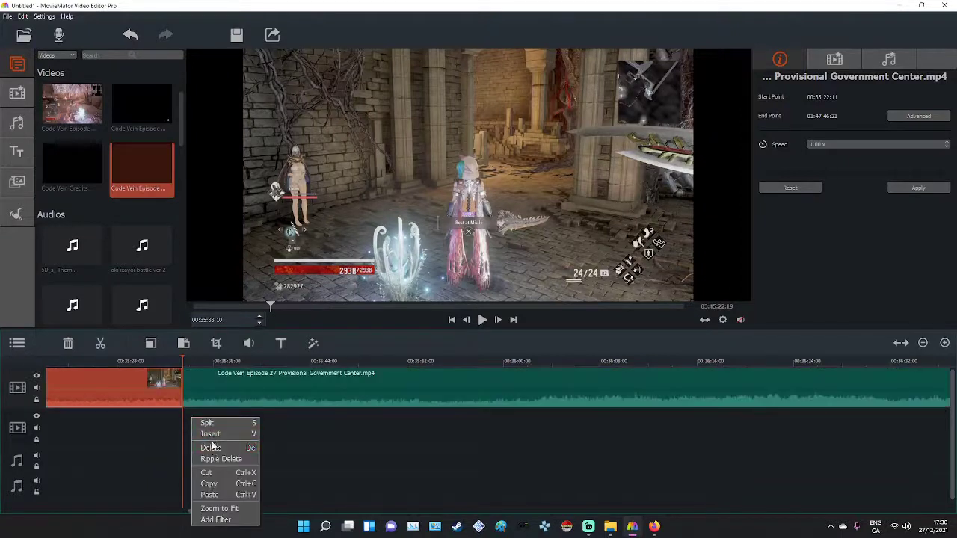
pyautogui.click(212, 448)
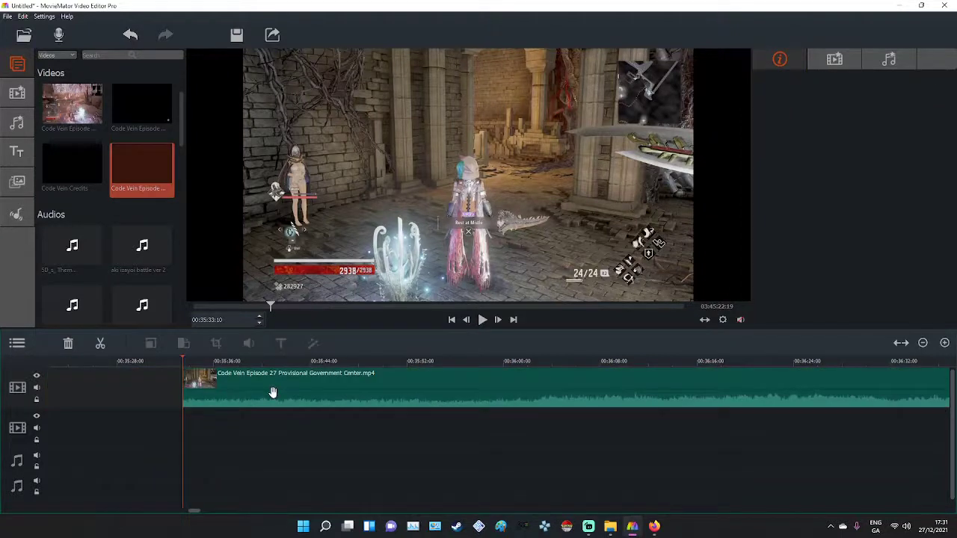
pyautogui.moveTo(273, 392); pyautogui.dragTo(154, 396)
pyautogui.moveTo(198, 512); pyautogui.dragTo(195, 515)
pyautogui.moveTo(823, 405); pyautogui.dragTo(421, 372)
pyautogui.moveTo(359, 393); pyautogui.dragTo(217, 393)
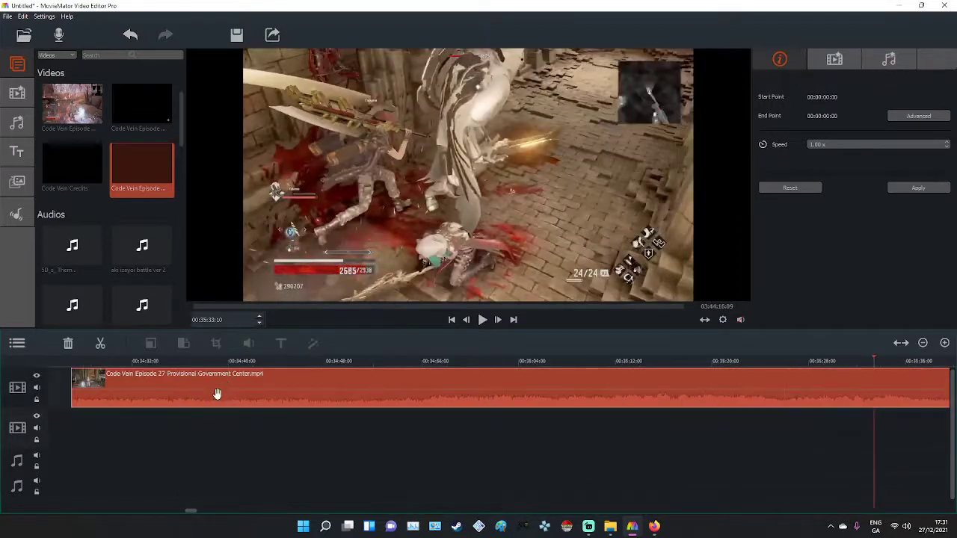
pyautogui.moveTo(192, 513); pyautogui.dragTo(191, 513)
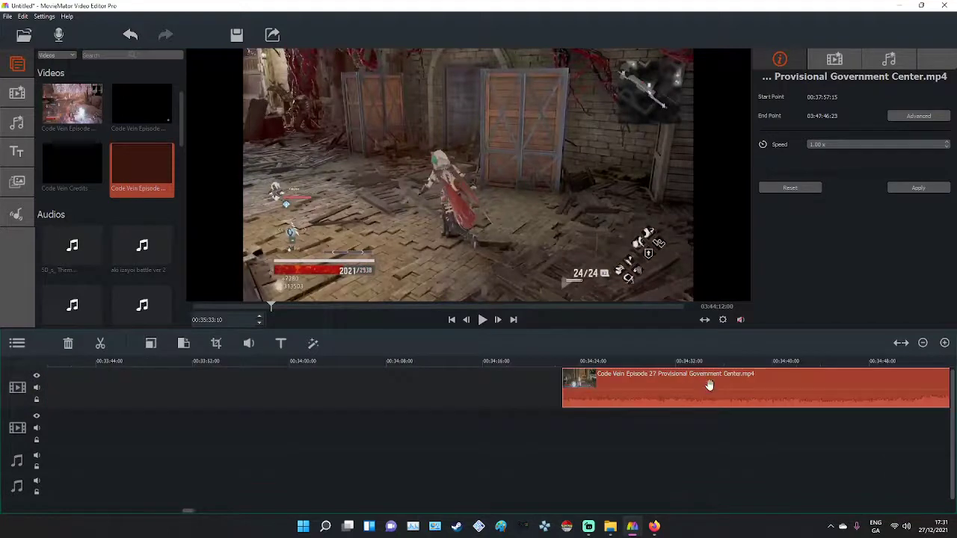
pyautogui.moveTo(709, 385); pyautogui.dragTo(217, 394)
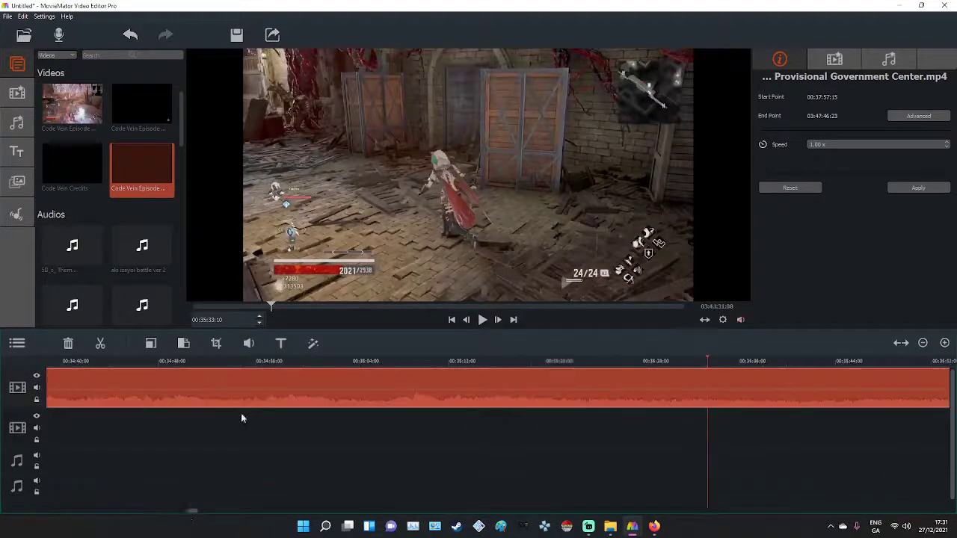
pyautogui.click(178, 513)
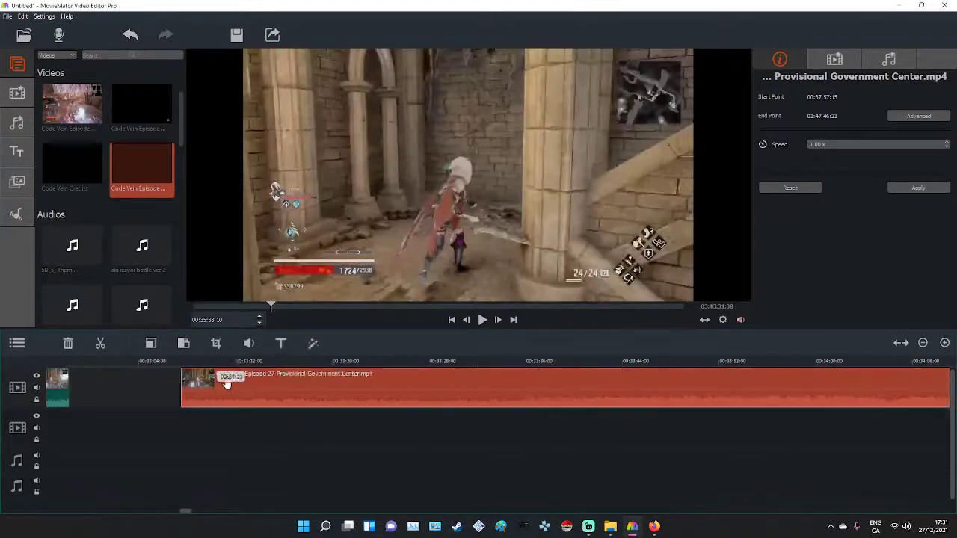
pyautogui.moveTo(389, 258); pyautogui.dragTo(327, 282)
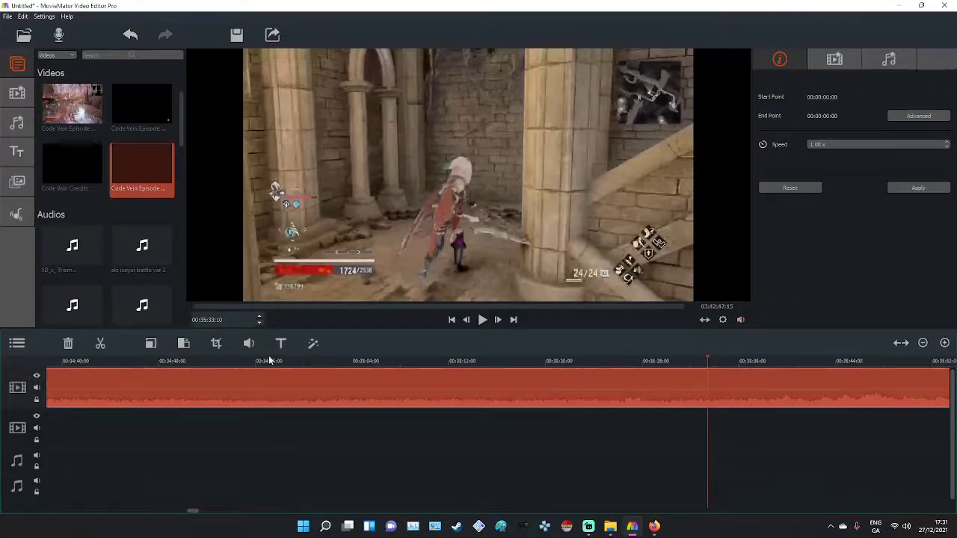
# Split the gameplay clip at 01:11:15:00, just before the photo mode section.
pyautogui.moveTo(270, 359); pyautogui.dragTo(572, 370)
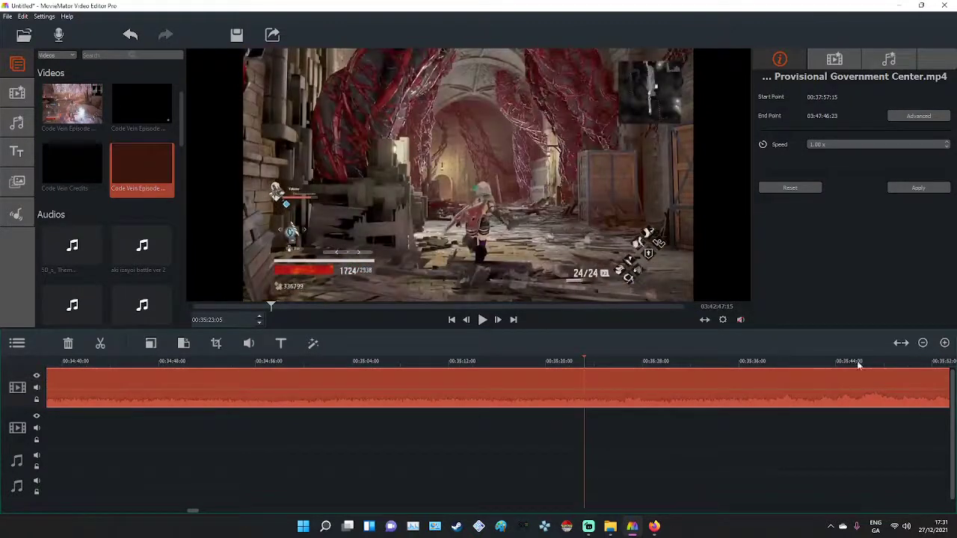
pyautogui.moveTo(929, 369); pyautogui.dragTo(583, 362)
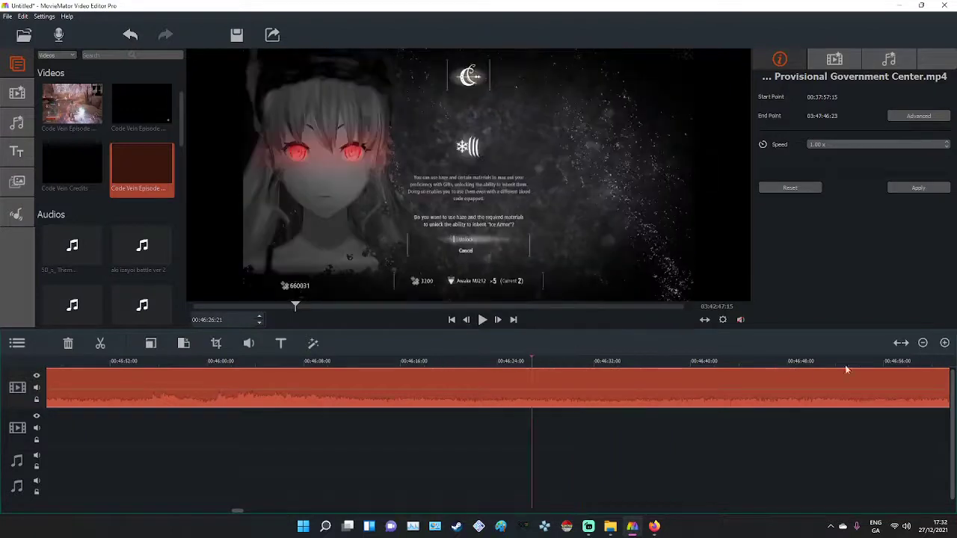
pyautogui.moveTo(937, 362); pyautogui.dragTo(153, 365)
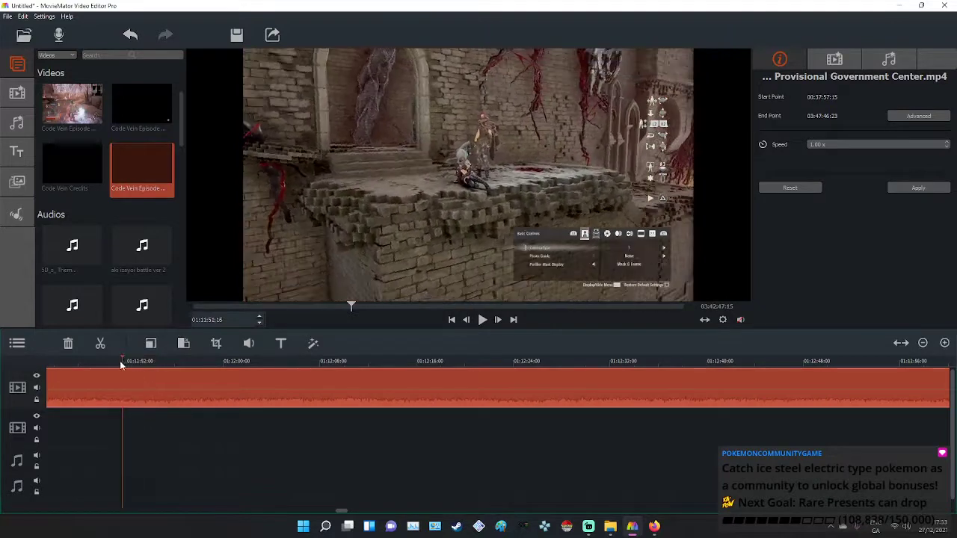
pyautogui.moveTo(77, 364); pyautogui.dragTo(50, 364)
pyautogui.rightClick(72, 380)
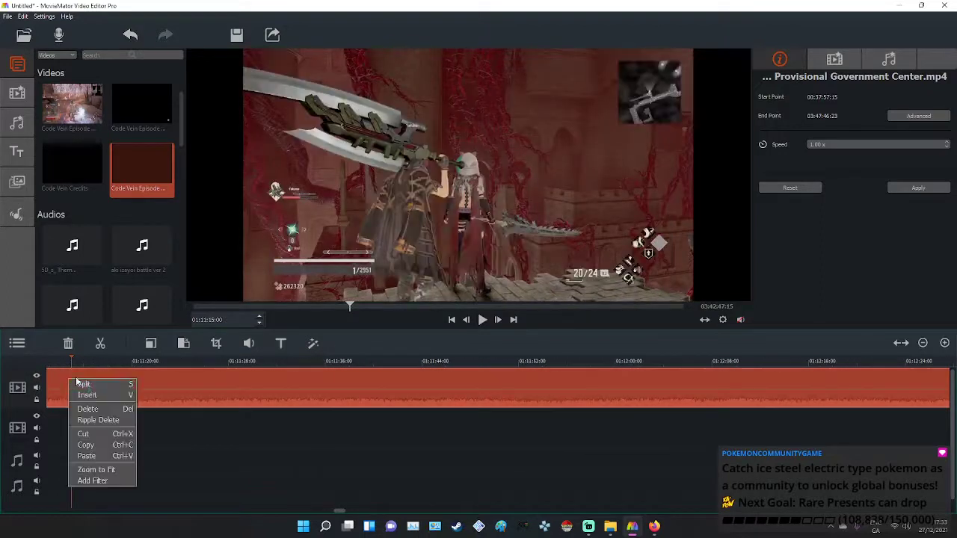
pyautogui.click(79, 385)
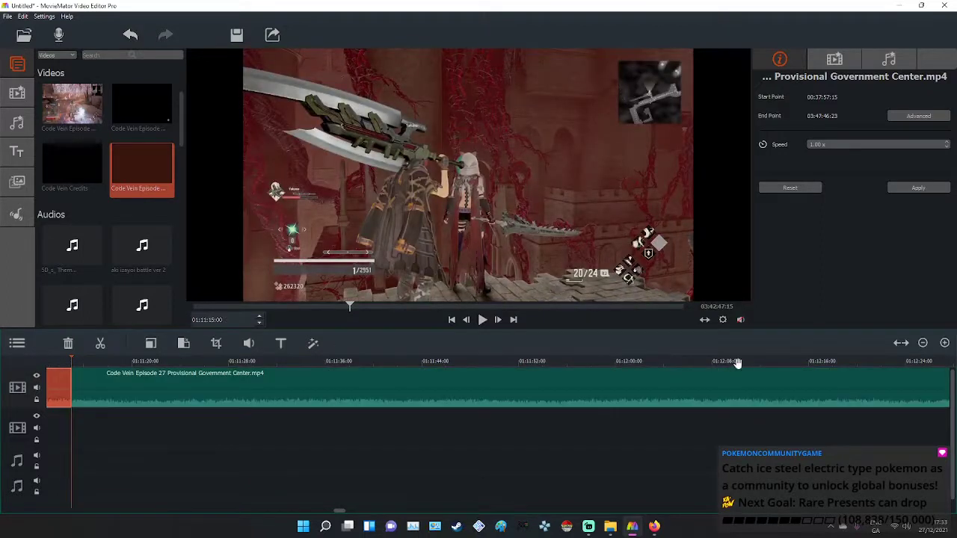
# Find the frame where photo mode is exited and split the clip there at 01:12:58:03.
pyautogui.moveTo(739, 363); pyautogui.dragTo(370, 363)
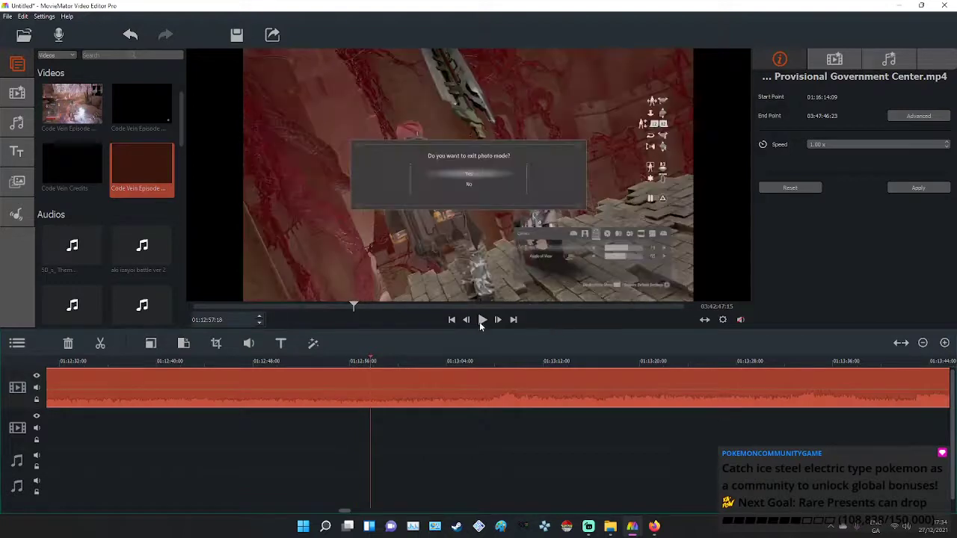
pyautogui.click(481, 322)
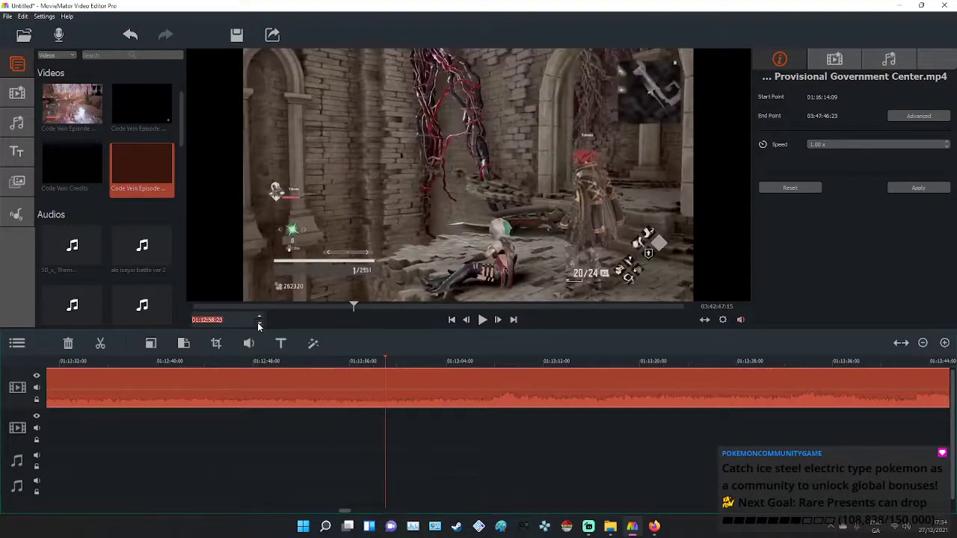
pyautogui.click(258, 327)
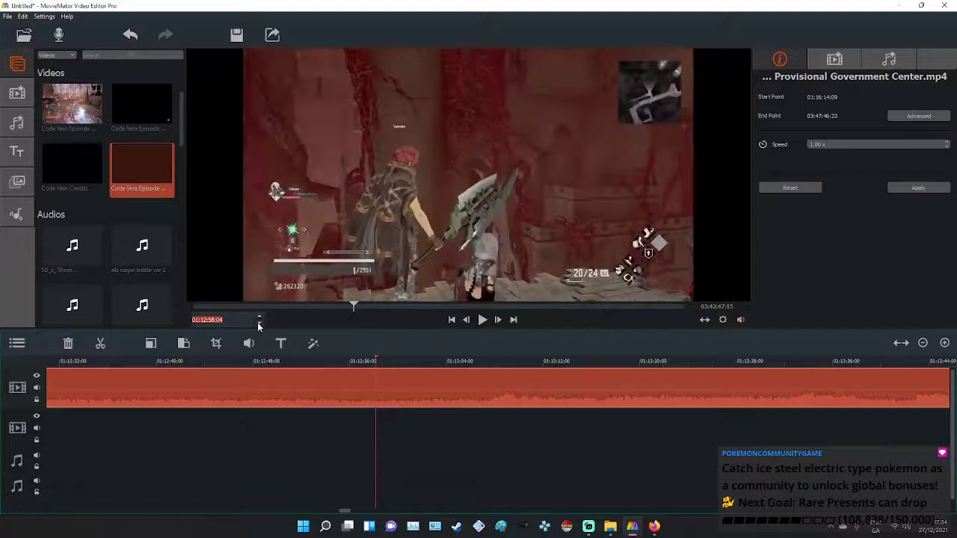
pyautogui.click(259, 324)
pyautogui.click(259, 323)
pyautogui.click(260, 317)
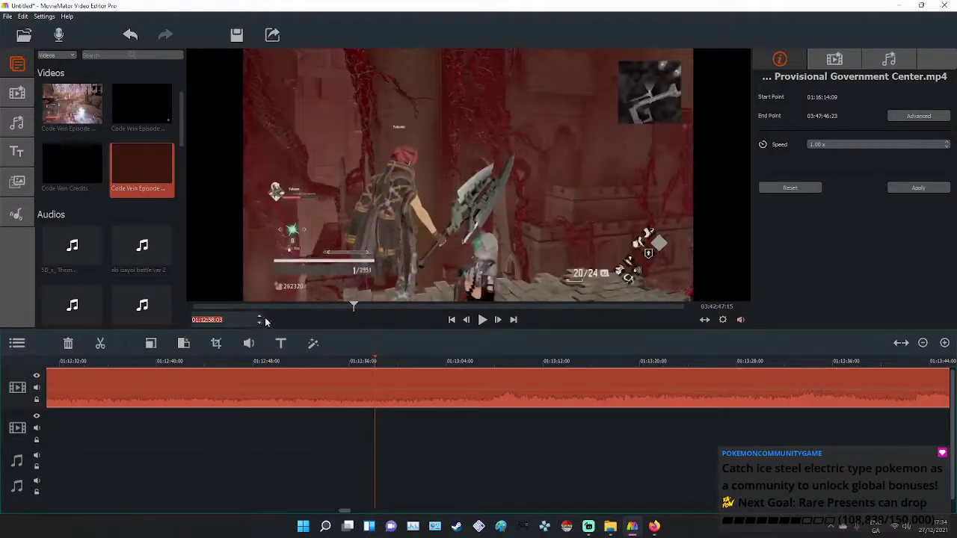
pyautogui.rightClick(390, 394)
pyautogui.click(423, 398)
# Delete the photo mode segment, then cut the following clip and paste it directly after the preceding one.
pyautogui.rightClick(334, 393)
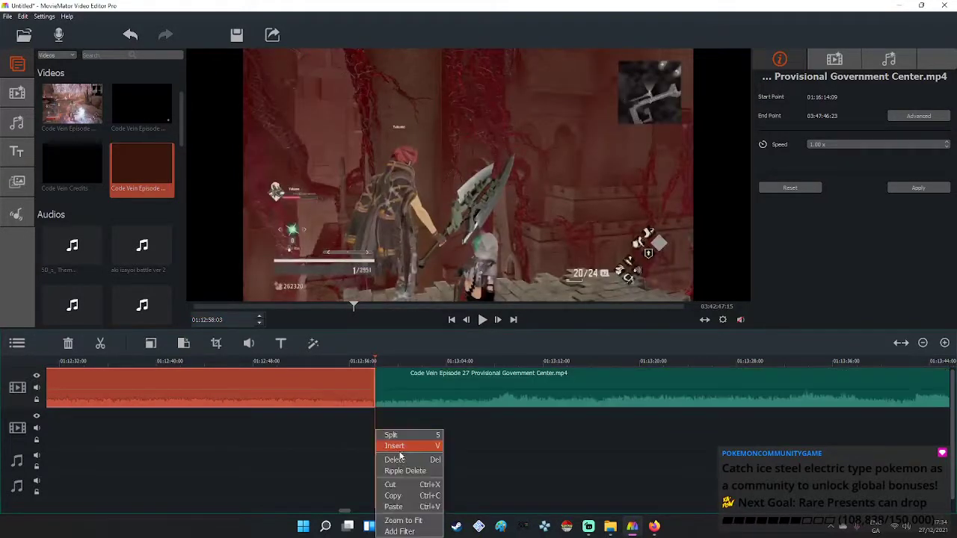
pyautogui.click(399, 461)
pyautogui.rightClick(506, 393)
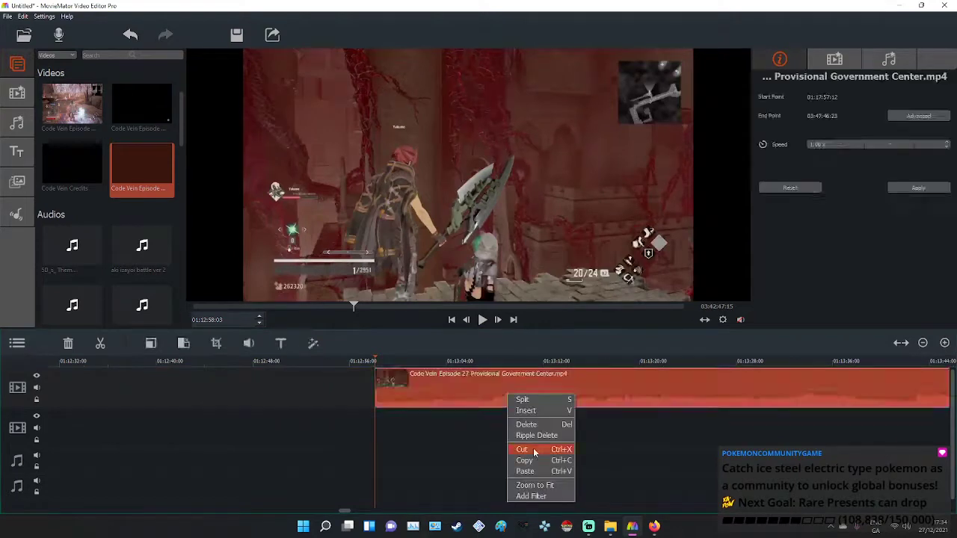
pyautogui.click(524, 449)
pyautogui.rightClick(926, 394)
pyautogui.click(910, 422)
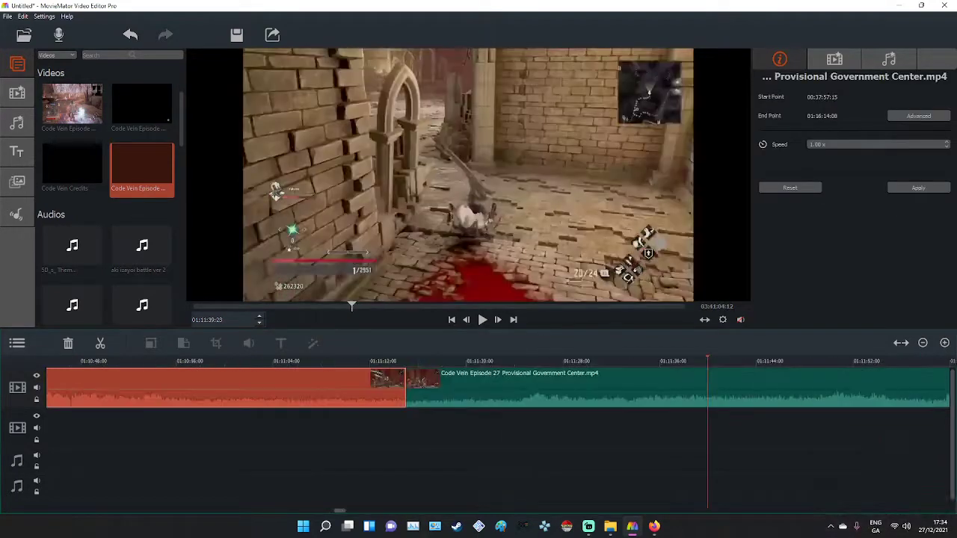
# Split the clip at 01:27:26:16, where the character begins idling beside the mistle with the companion.
pyautogui.moveTo(351, 305); pyautogui.dragTo(358, 306)
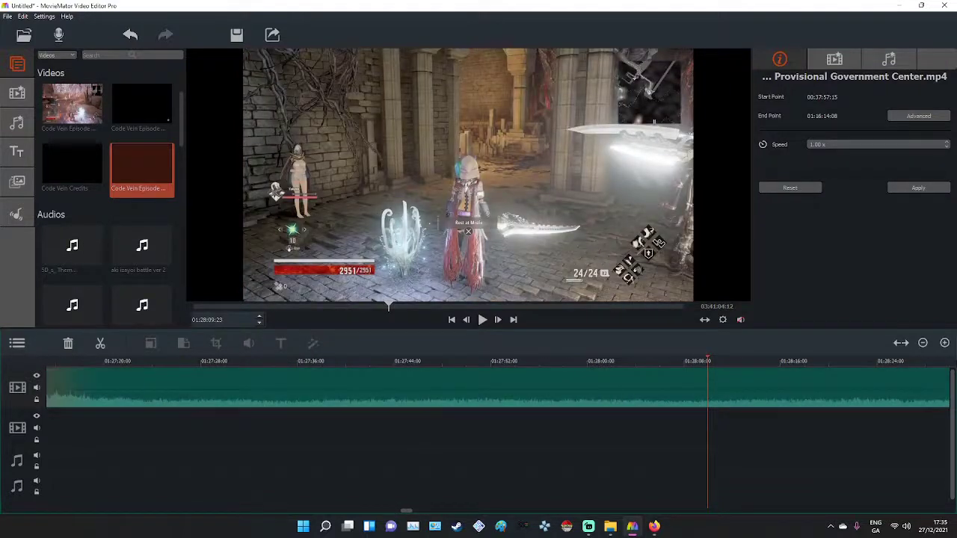
pyautogui.moveTo(384, 363); pyautogui.dragTo(323, 362)
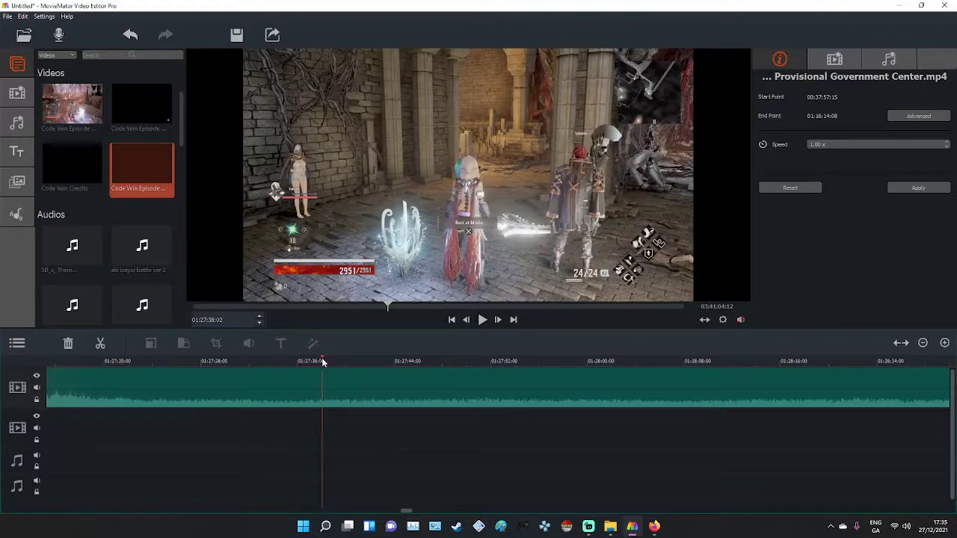
pyautogui.moveTo(206, 362); pyautogui.dragTo(186, 360)
pyautogui.rightClick(185, 367)
pyautogui.click(206, 371)
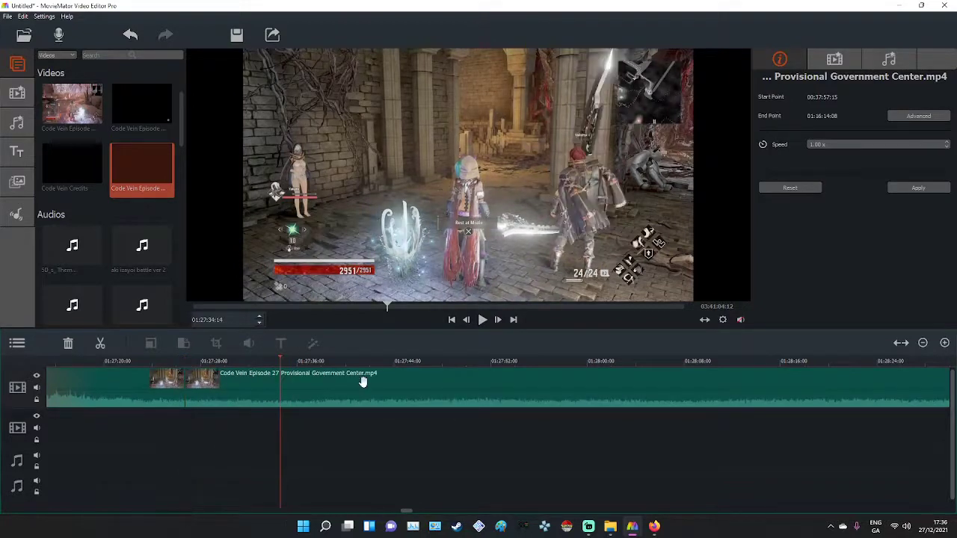
# Split the clip again at 01:28:34:04, near the end of the idle stretch by the mistle.
pyautogui.click(404, 366)
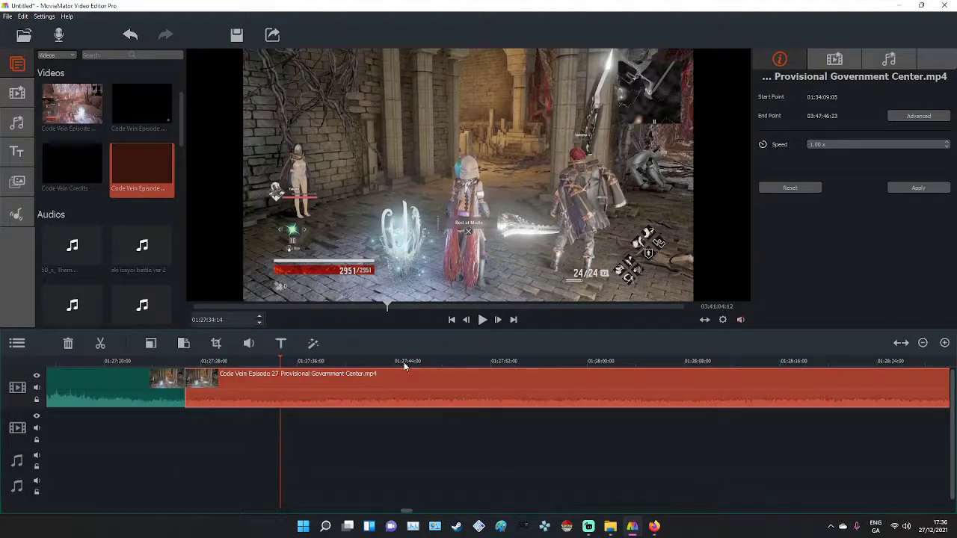
pyautogui.click(710, 363)
pyautogui.moveTo(915, 362); pyautogui.dragTo(62, 364)
pyautogui.rightClick(77, 375)
pyautogui.click(86, 385)
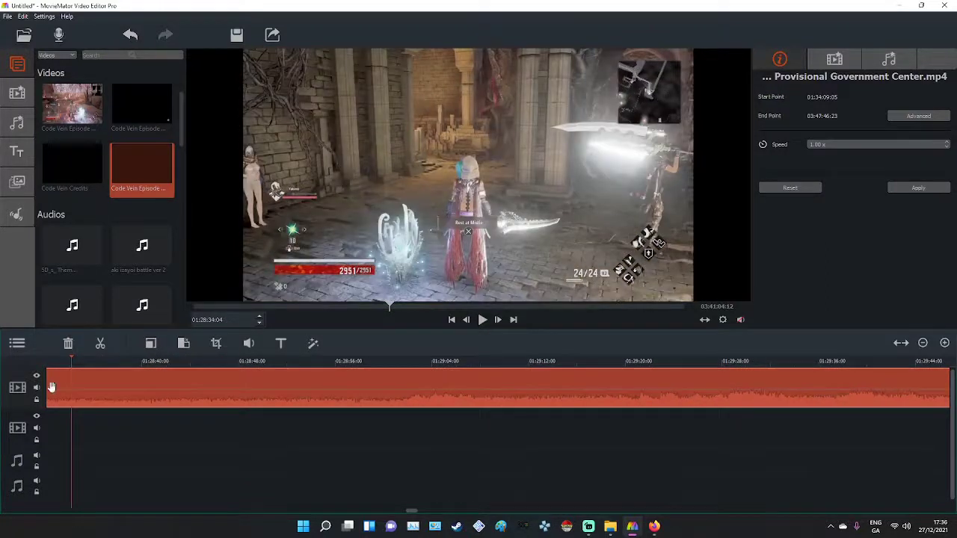
# Remove the idle segment between the last two splits and cut and paste the remaining clip onto the end of the preceding footage.
pyautogui.rightClick(53, 388)
pyautogui.click(83, 436)
pyautogui.rightClick(141, 397)
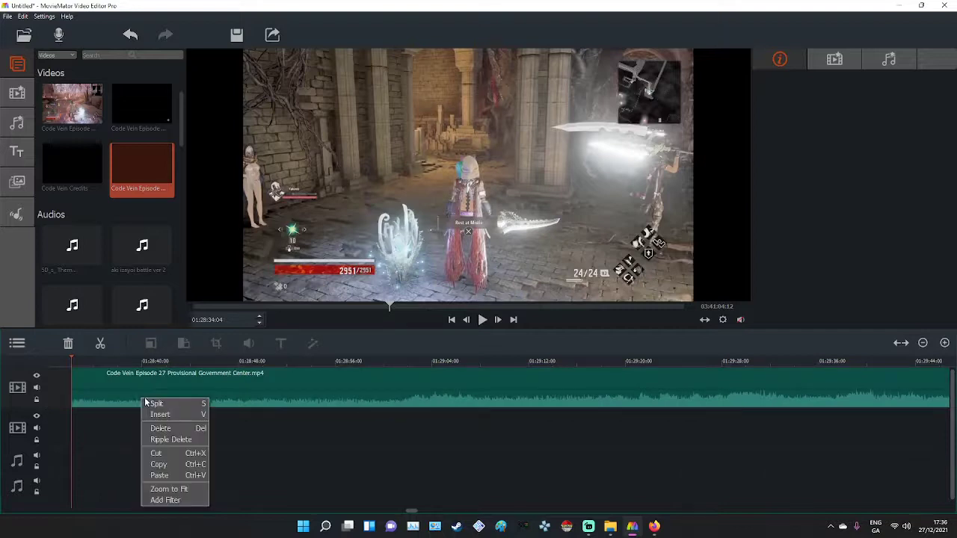
pyautogui.click(166, 455)
pyautogui.rightClick(913, 381)
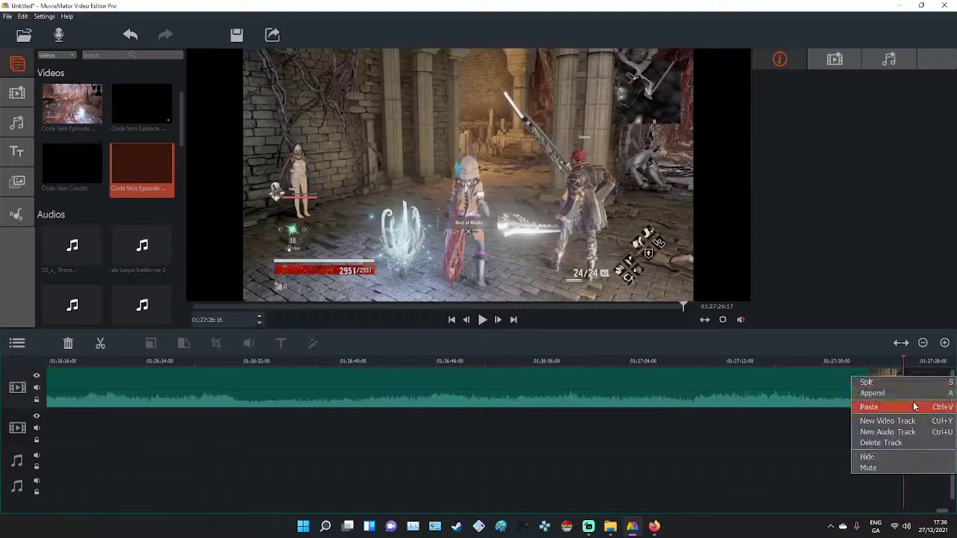
pyautogui.click(913, 403)
# Locate the next idle stretch at the mistle and split the clip at 01:39:03:11.
pyautogui.moveTo(406, 513); pyautogui.dragTo(409, 513)
pyautogui.moveTo(543, 363); pyautogui.dragTo(659, 362)
pyautogui.click(641, 362)
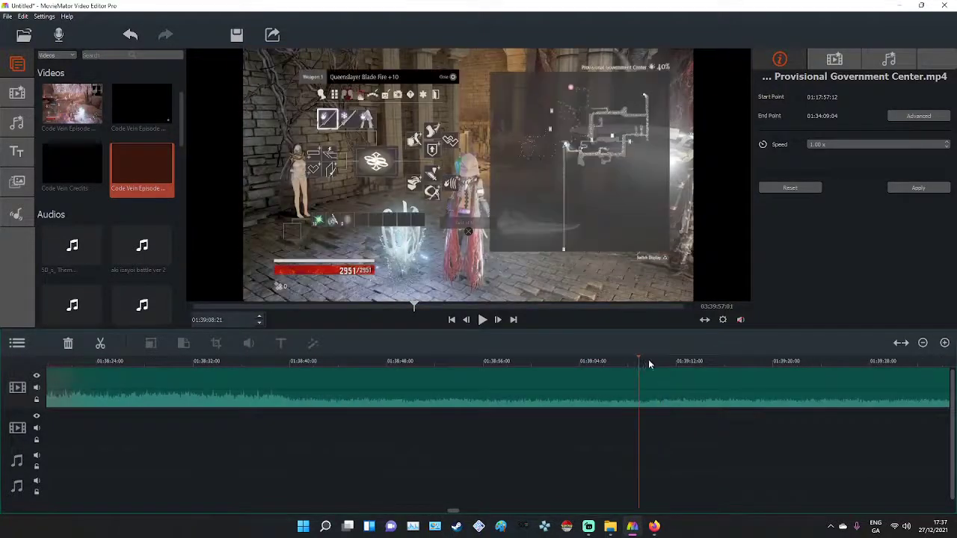
pyautogui.click(617, 362)
pyautogui.click(573, 361)
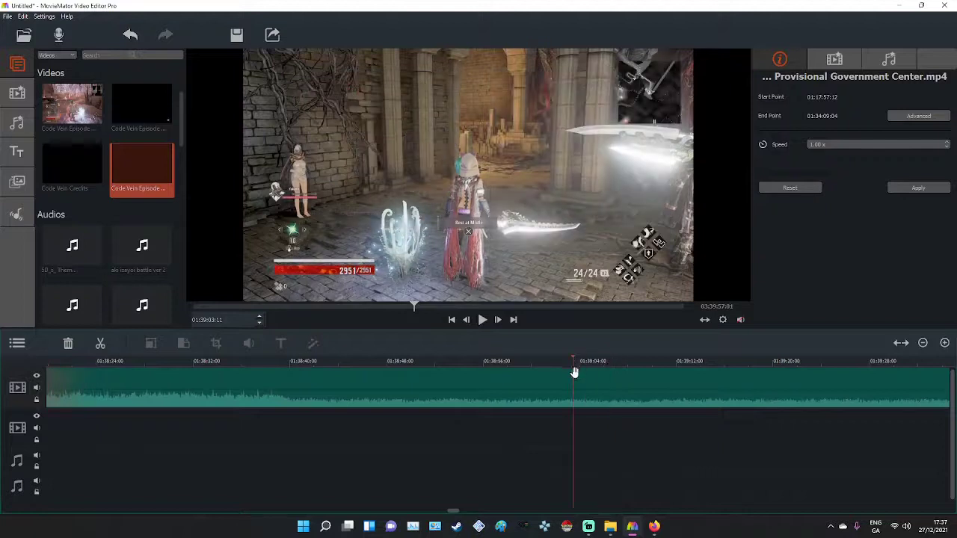
pyautogui.rightClick(625, 385)
pyautogui.click(640, 390)
pyautogui.click(528, 362)
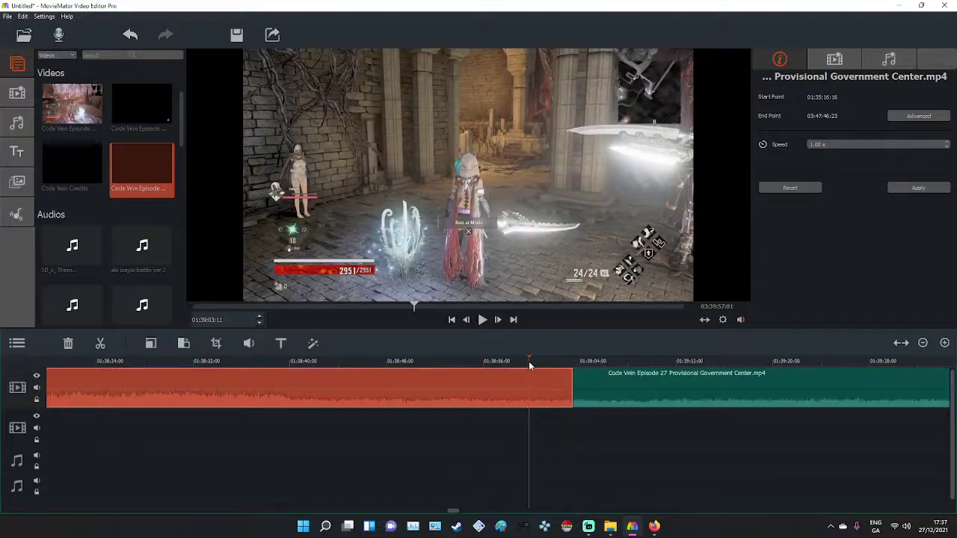
# Split the clip at 01:38:47:08 by the mistle and delete the idle segment running up to the 01:39:03:11 split.
pyautogui.click(510, 361)
pyautogui.click(495, 362)
pyautogui.click(480, 362)
pyautogui.click(425, 361)
pyautogui.click(409, 362)
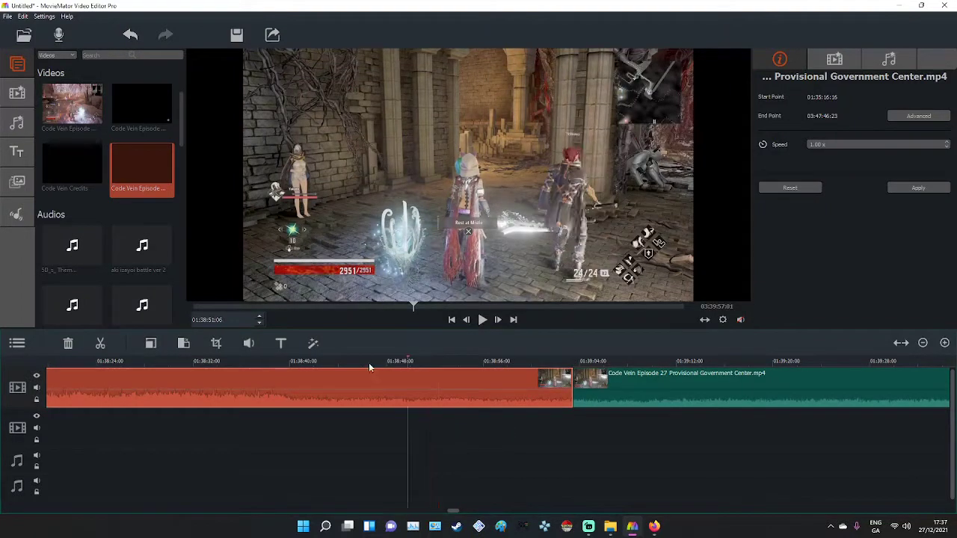
pyautogui.click(369, 361)
pyautogui.click(378, 361)
pyautogui.rightClick(380, 380)
pyautogui.click(395, 390)
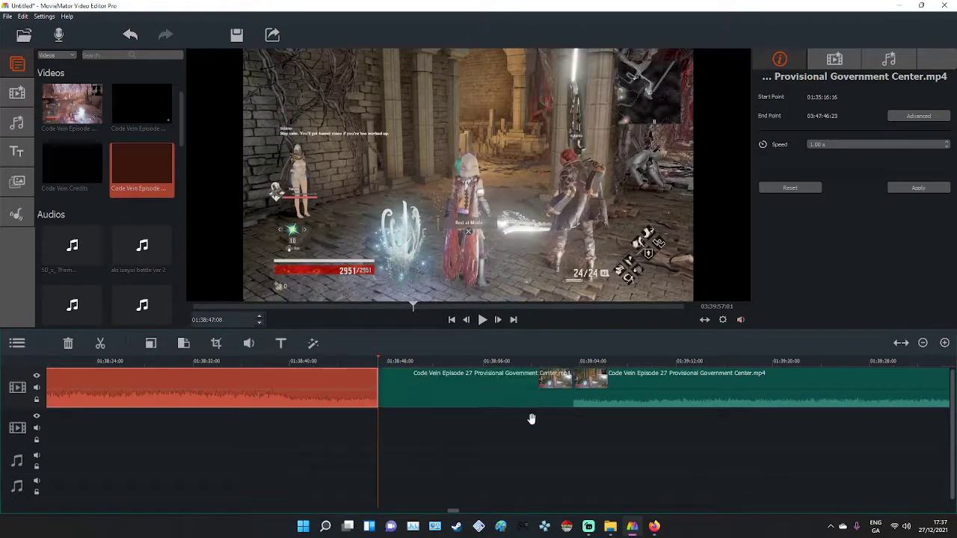
pyautogui.rightClick(589, 431)
pyautogui.click(633, 466)
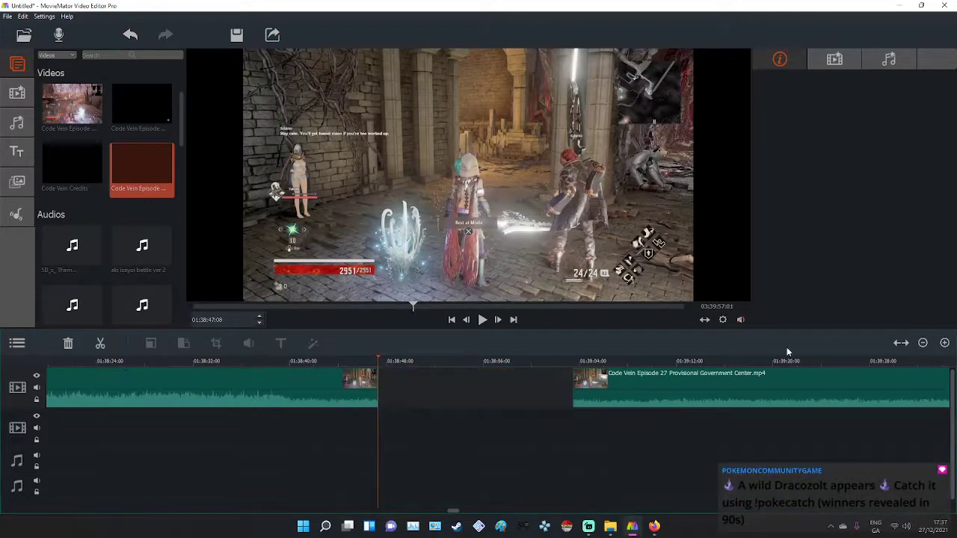
# Split the remaining clip at 01:39:23:05, where the mistle idle stretch ends, and delete the piece before it.
pyautogui.moveTo(916, 361); pyautogui.dragTo(933, 363)
pyautogui.moveTo(375, 362); pyautogui.dragTo(360, 362)
pyautogui.rightClick(409, 405)
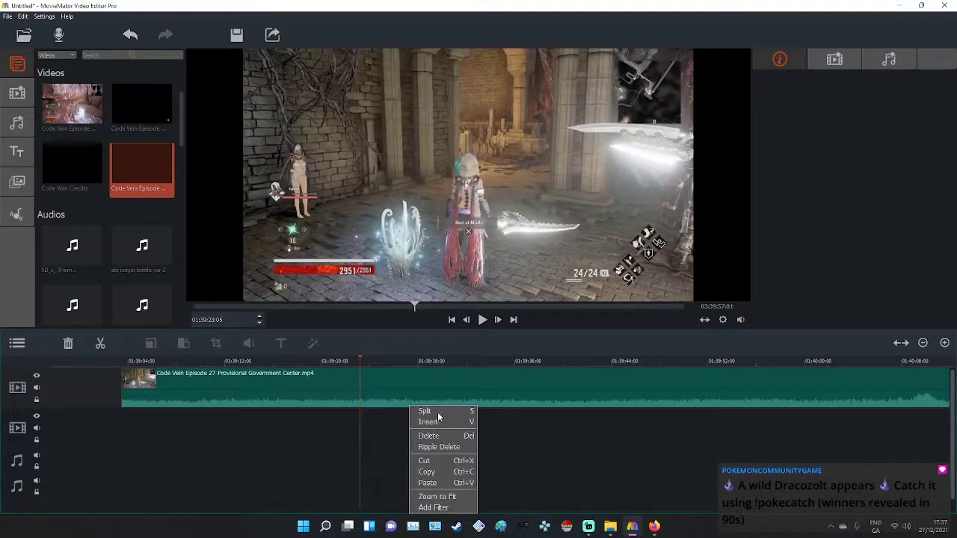
pyautogui.click(438, 417)
pyautogui.click(271, 386)
pyautogui.rightClick(299, 404)
pyautogui.click(329, 436)
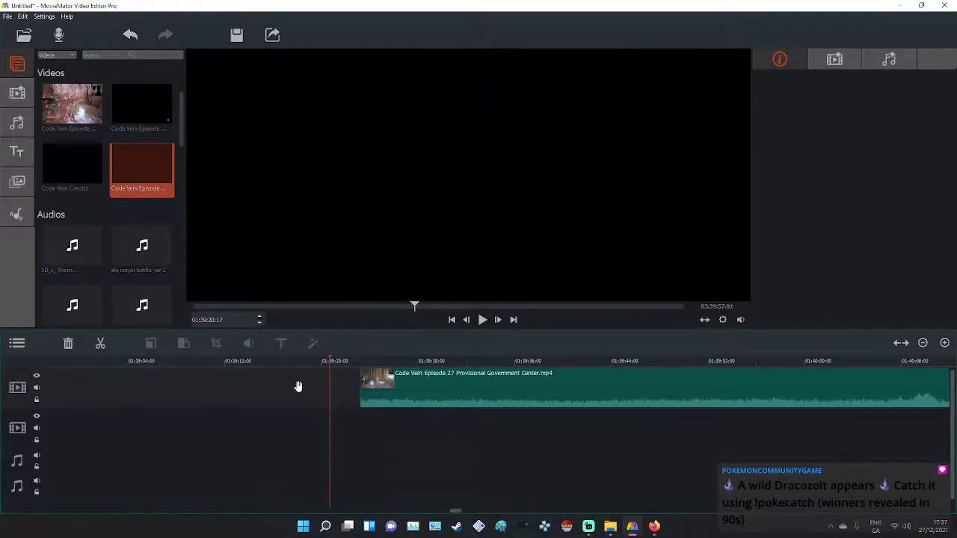
# Move the remaining clip against the end of the preceding footage and split it at 01:39:24:06.
pyautogui.moveTo(479, 387); pyautogui.dragTo(456, 510)
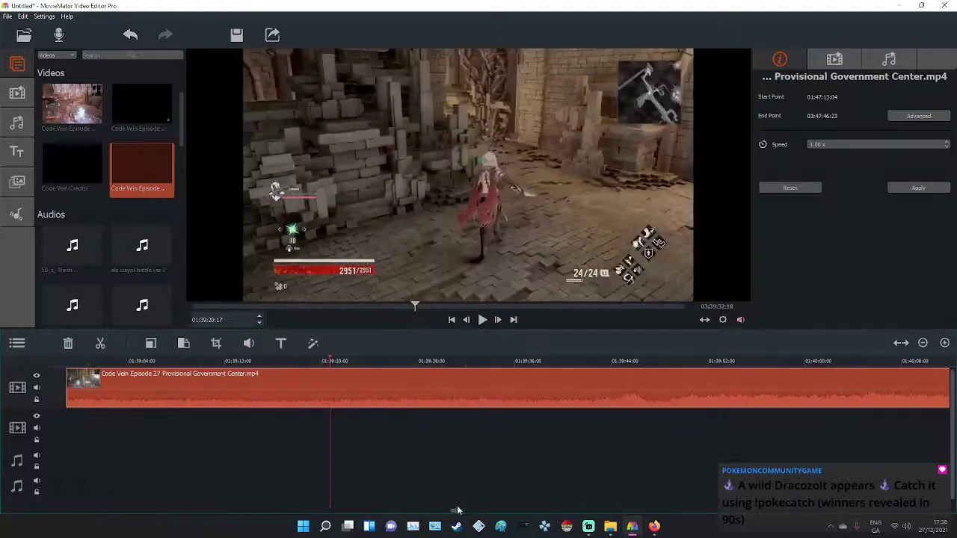
pyautogui.moveTo(628, 377); pyautogui.dragTo(485, 383)
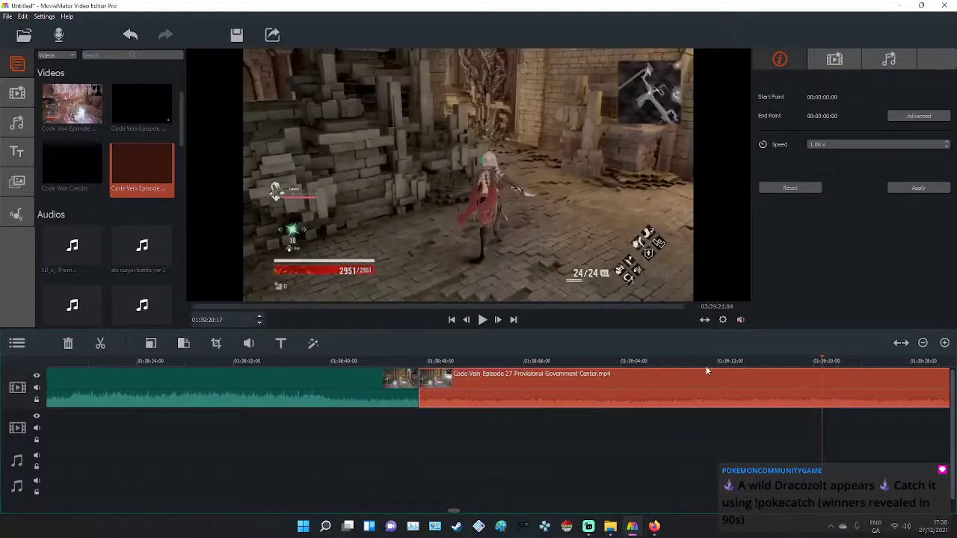
pyautogui.click(709, 364)
pyautogui.click(872, 363)
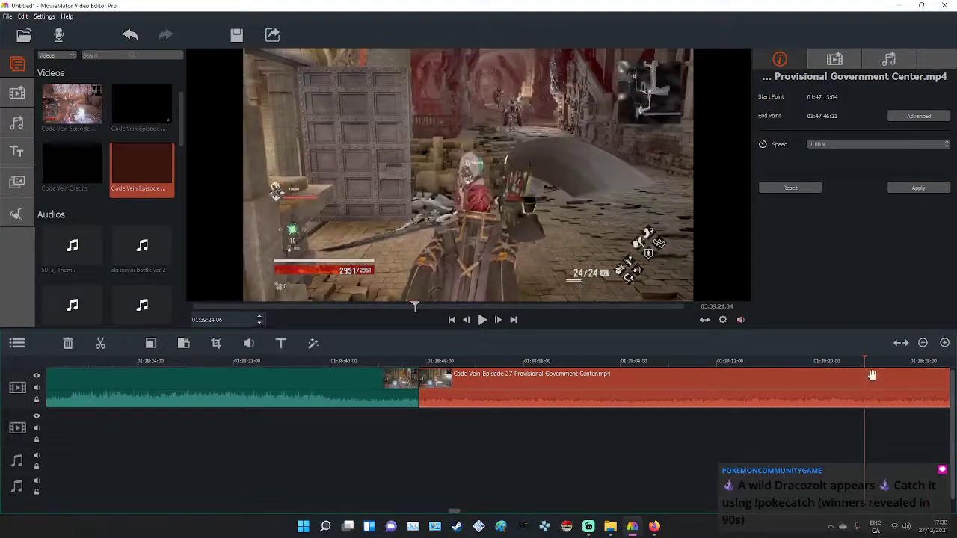
pyautogui.hscroll(9, 939, 367)
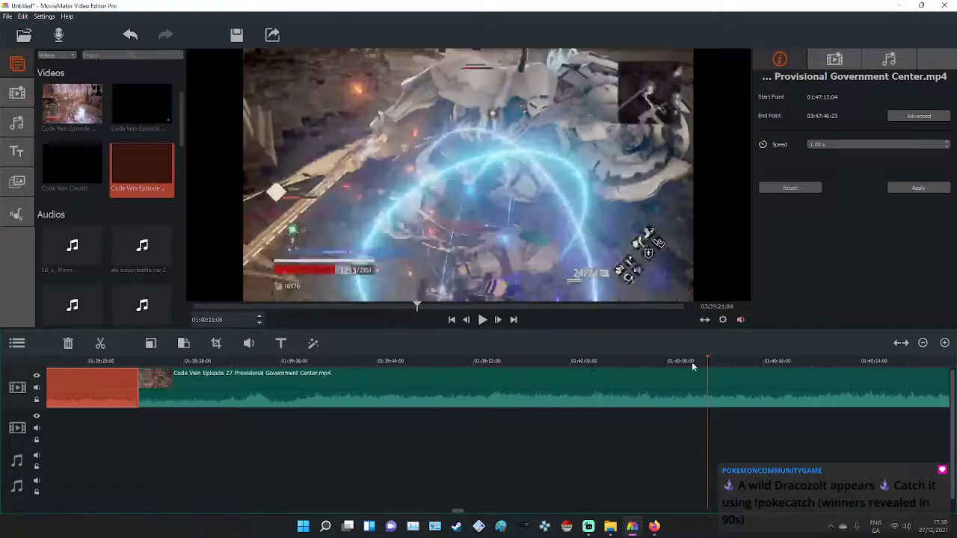
pyautogui.moveTo(637, 365); pyautogui.dragTo(366, 362)
pyautogui.moveTo(284, 366); pyautogui.dragTo(228, 364)
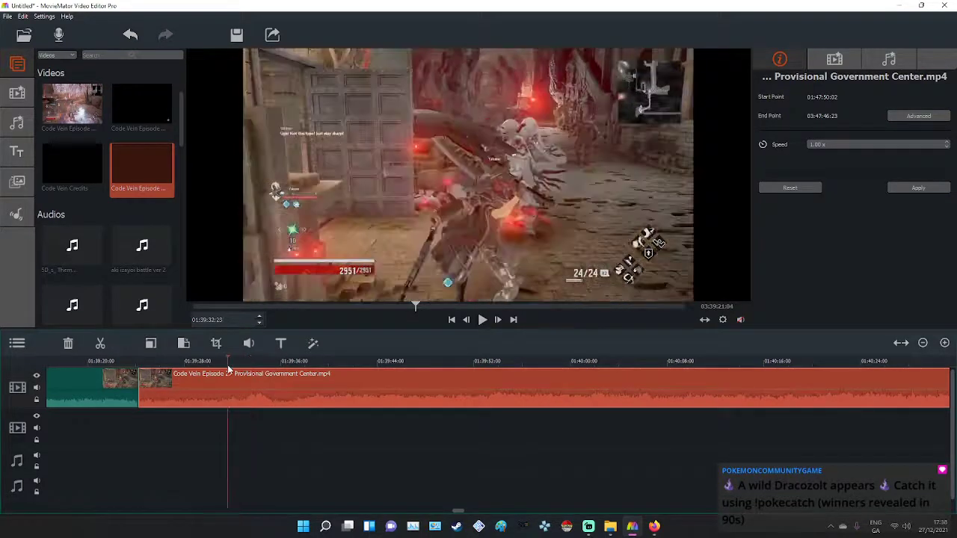
pyautogui.press('s')
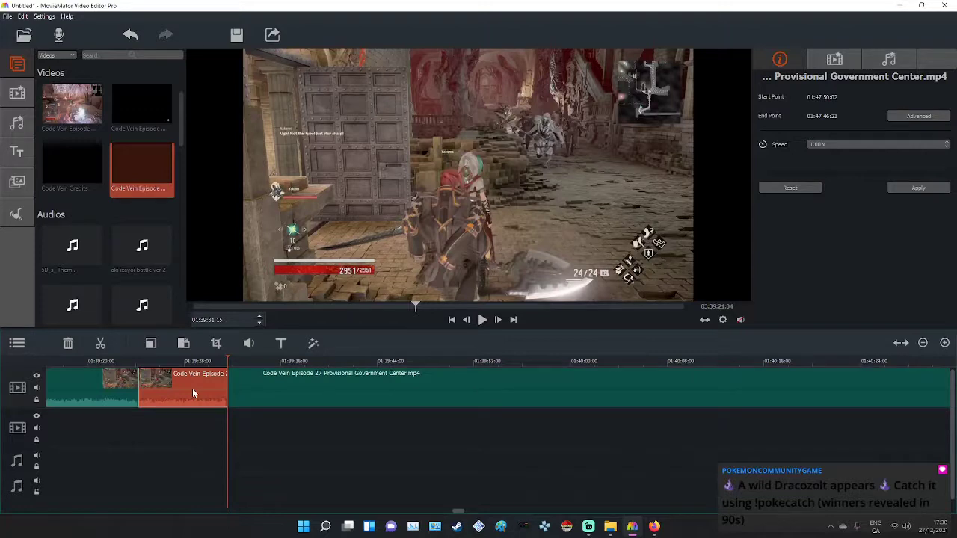
pyautogui.hotkey('ctrl', 'z')
# Locate the start of the idle stretch after the item pickup and split the clip at 01:40:58:04.
pyautogui.click(514, 361)
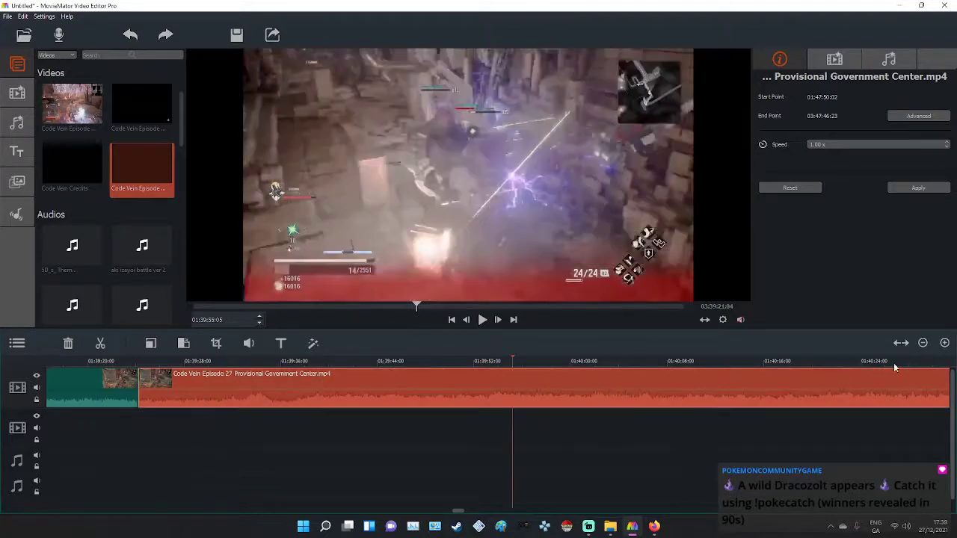
pyautogui.click(942, 365)
pyautogui.click(942, 365)
pyautogui.click(942, 365)
pyautogui.click(940, 365)
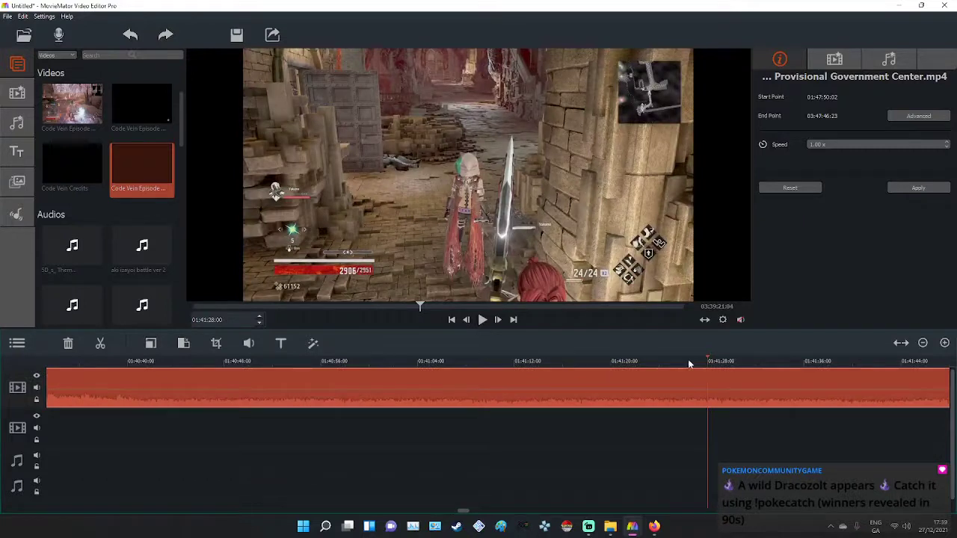
pyautogui.click(574, 364)
pyautogui.moveTo(500, 363); pyautogui.dragTo(344, 365)
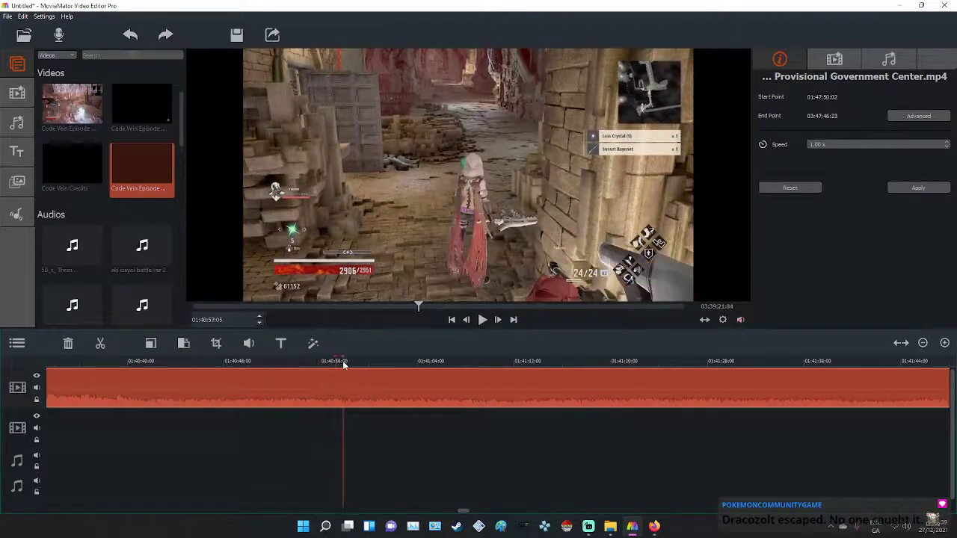
pyautogui.rightClick(345, 372)
pyautogui.click(362, 379)
# Split the clip again at 01:42:27:15, near the end of the idle stretch in the corridor.
pyautogui.click(706, 360)
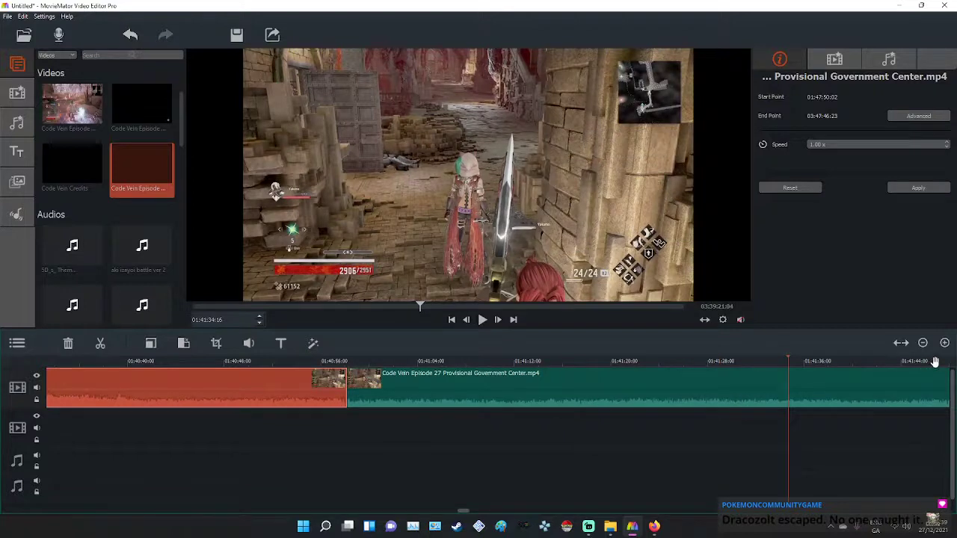
pyautogui.moveTo(935, 362)
pyautogui.mouseDown()
pyautogui.moveTo(913, 362)
pyautogui.moveTo(943, 365)
pyautogui.mouseUp()
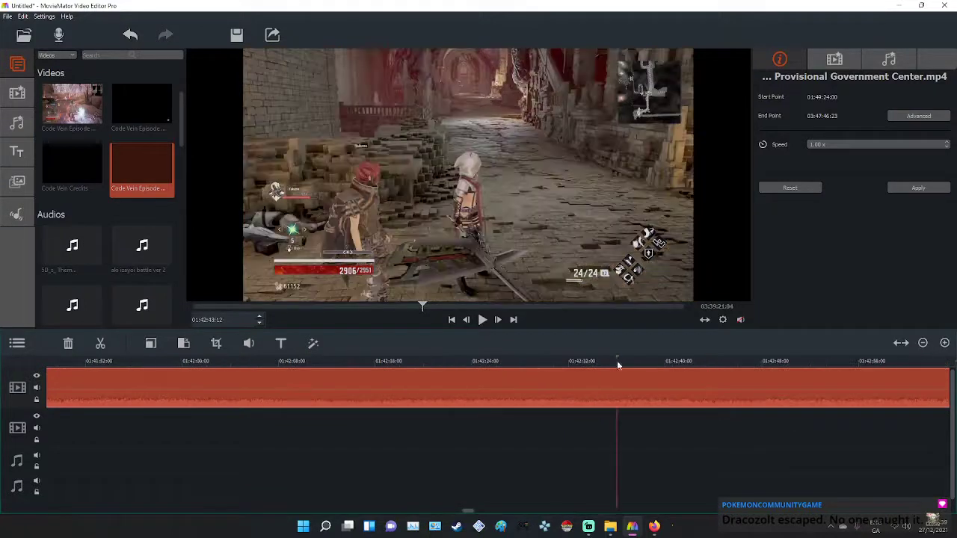
pyautogui.click(536, 363)
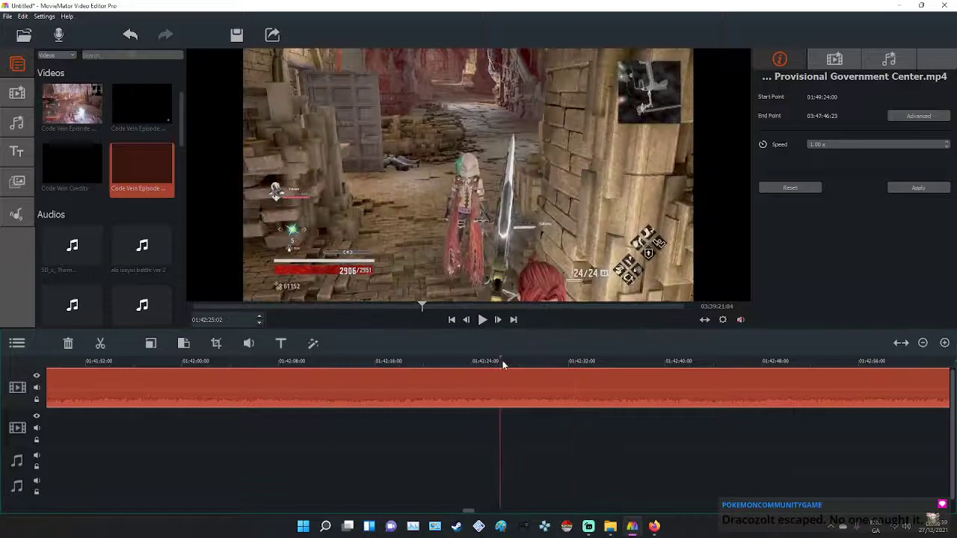
pyautogui.click(522, 364)
pyautogui.click(516, 365)
pyautogui.rightClick(513, 382)
pyautogui.click(526, 387)
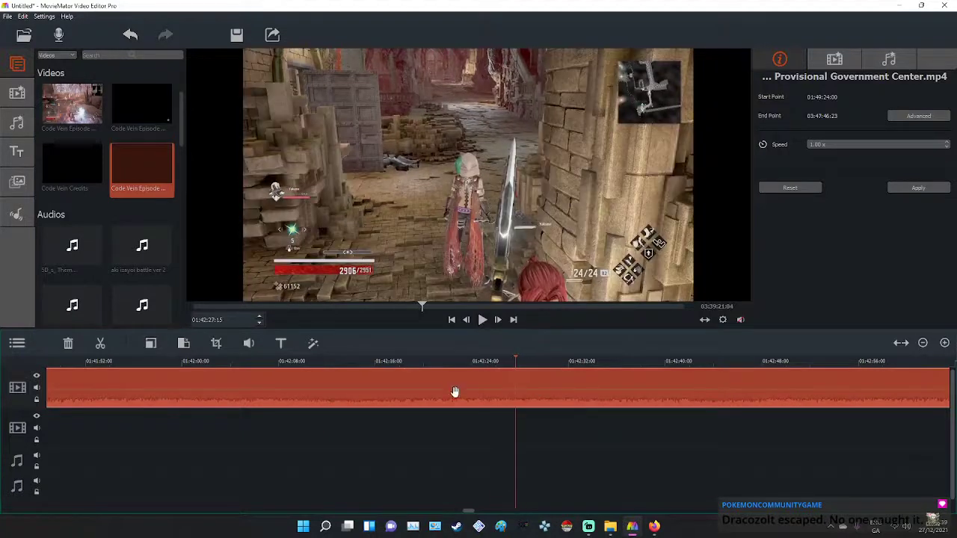
# Delete the idle corridor segment and cut and paste the remaining clip onto the end of the preceding footage at 01:40:58:04.
pyautogui.rightClick(467, 400)
pyautogui.click(487, 431)
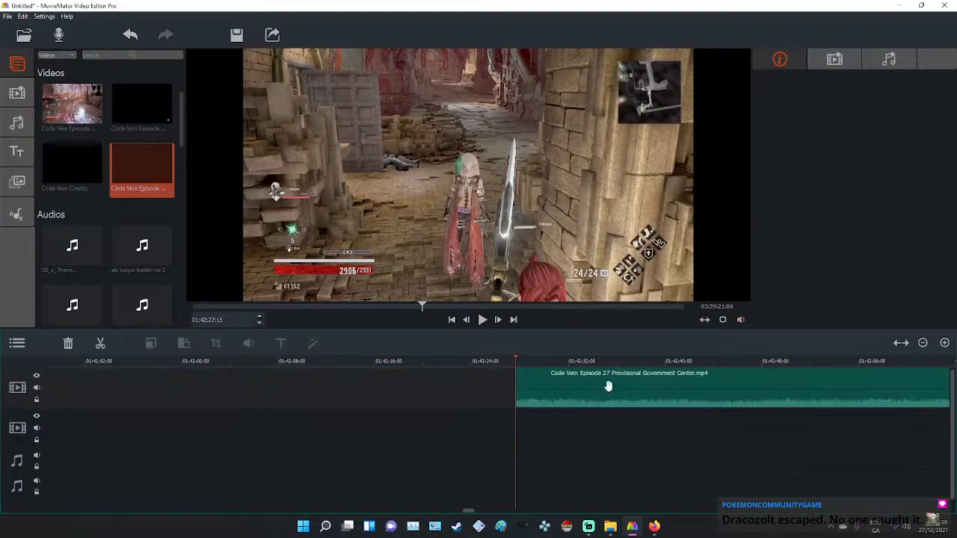
pyautogui.click(676, 392)
pyautogui.rightClick(677, 392)
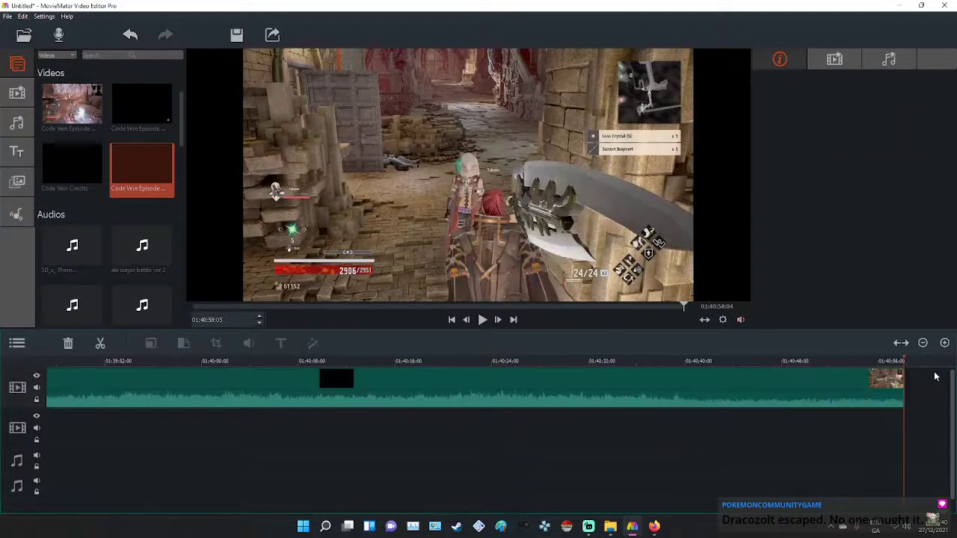
pyautogui.rightClick(935, 376)
pyautogui.click(927, 413)
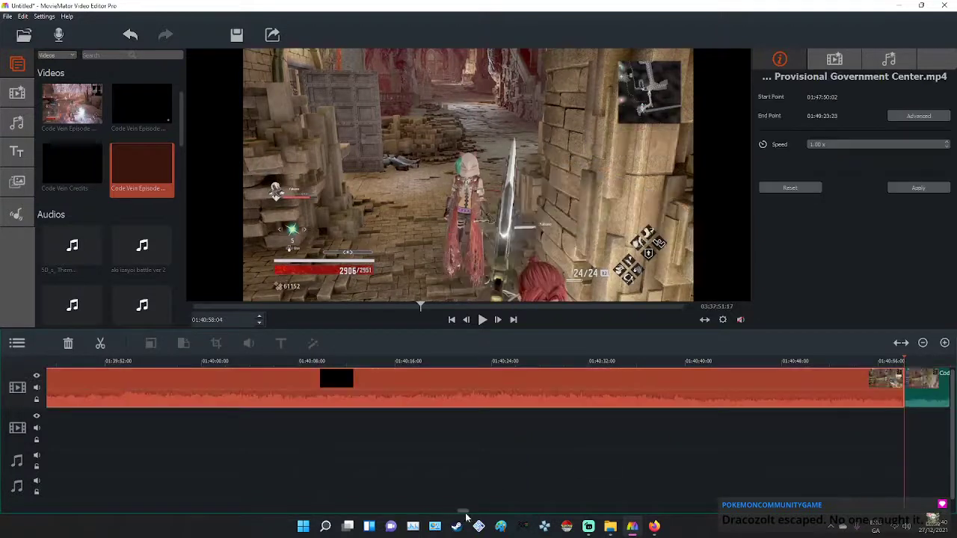
# Split the clip at 01:41:03:08, where the character begins standing idle again in the ruined corridor.
pyautogui.moveTo(460, 513); pyautogui.dragTo(469, 516)
pyautogui.click(516, 362)
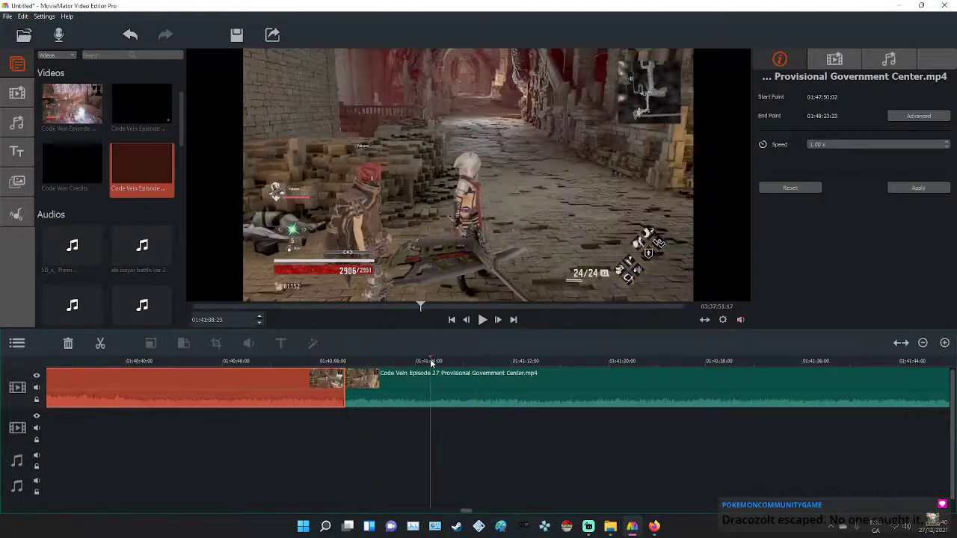
pyautogui.moveTo(430, 363); pyautogui.dragTo(411, 366)
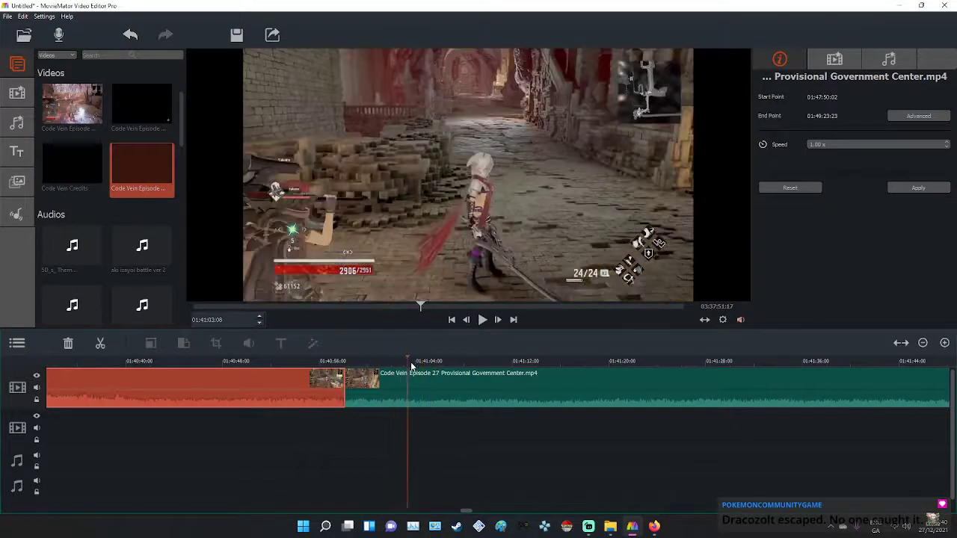
pyautogui.rightClick(432, 383)
pyautogui.click(446, 388)
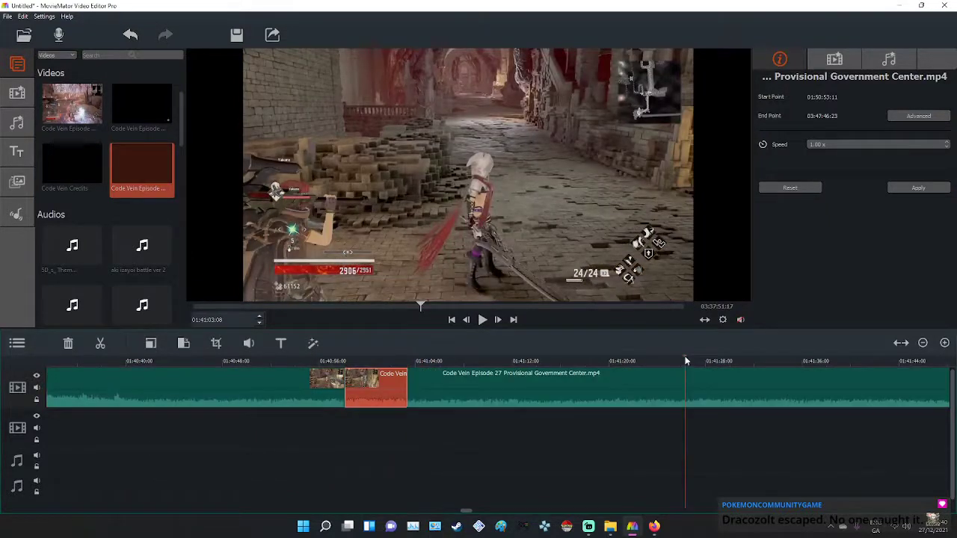
# Split the clip at 01:41:53:12 and delete the idle segment between this split and the previous one.
pyautogui.click(906, 362)
pyautogui.moveTo(941, 366); pyautogui.dragTo(673, 366)
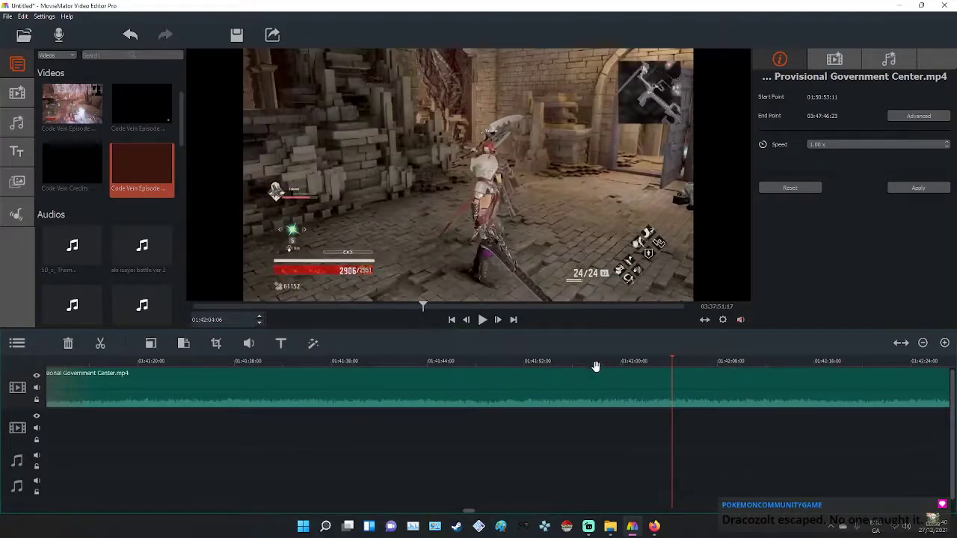
pyautogui.click(596, 366)
pyautogui.click(563, 366)
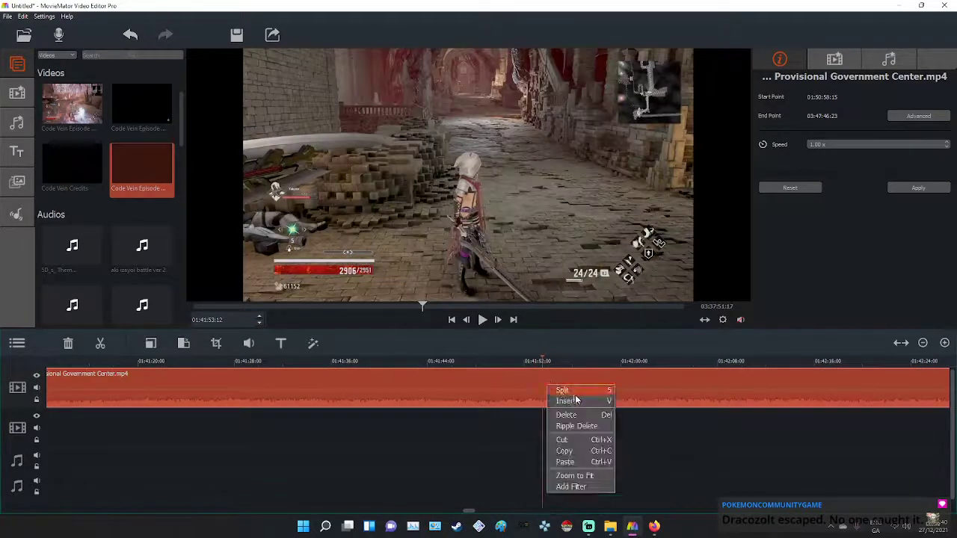
pyautogui.click(575, 395)
pyautogui.rightClick(521, 404)
pyautogui.click(552, 435)
# Skim the remaining footage beyond the gap, up to about 01:44:58, for further idle stretches.
pyautogui.click(744, 361)
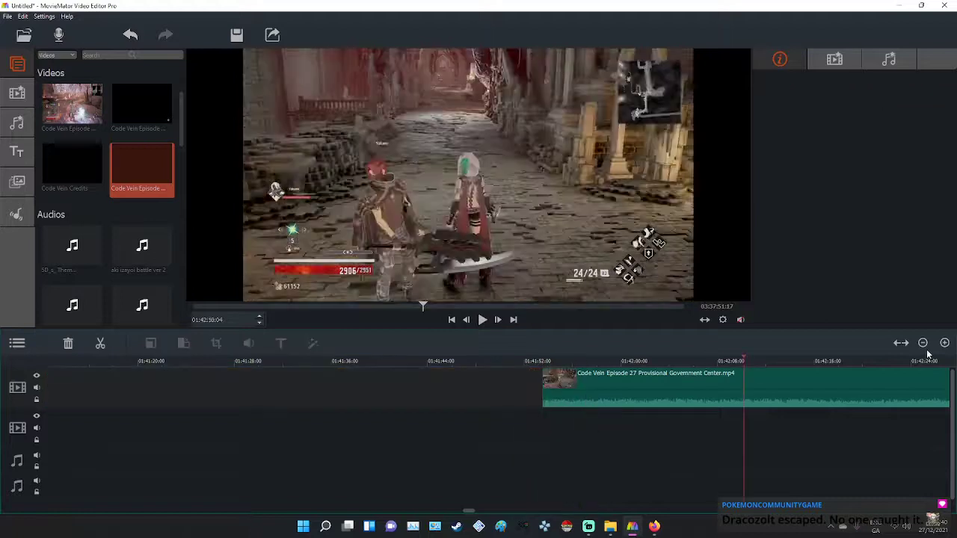
pyautogui.click(940, 364)
pyautogui.click(940, 364)
pyautogui.click(940, 364)
pyautogui.click(940, 365)
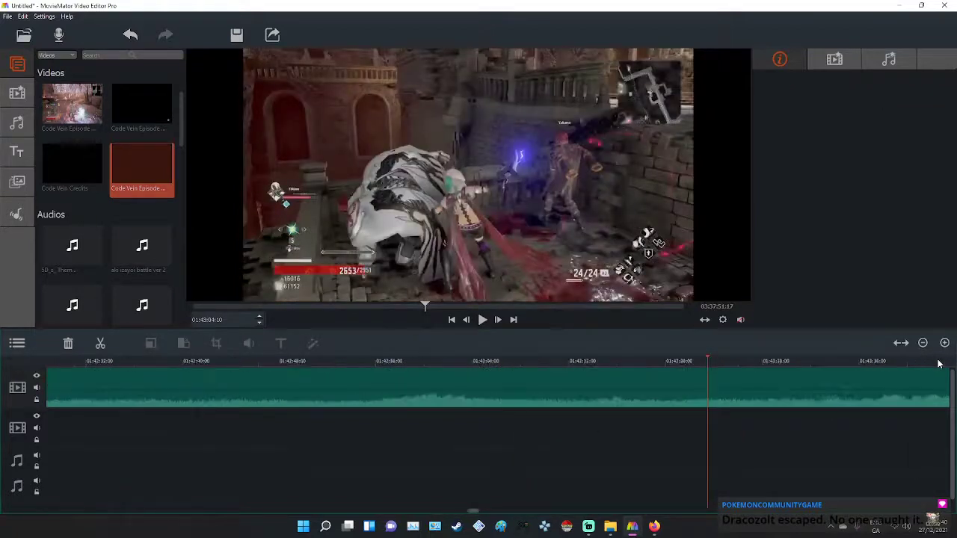
pyautogui.click(941, 364)
pyautogui.click(940, 364)
pyautogui.moveTo(940, 363); pyautogui.dragTo(940, 363)
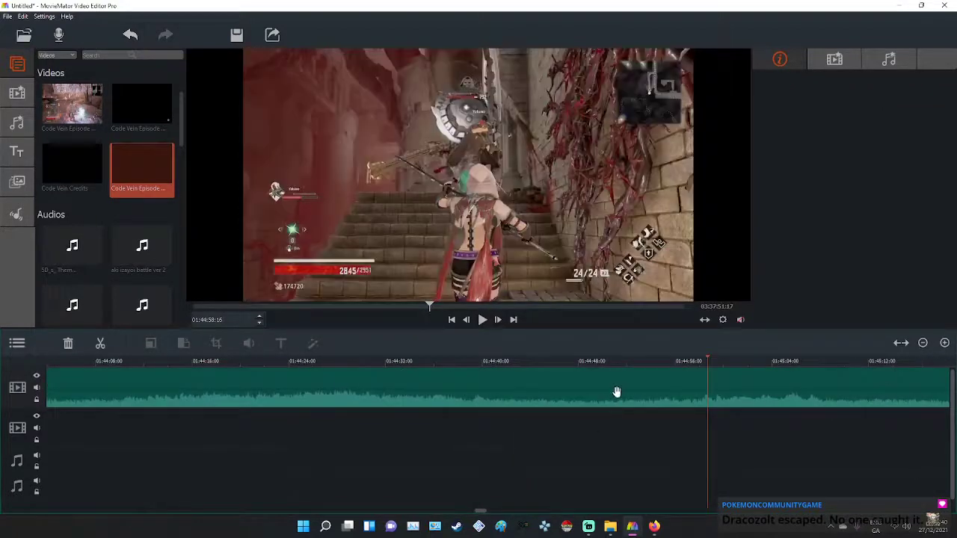
# Cut the remaining clip and paste it onto the end of the preceding footage at 01:41:03:08.
pyautogui.rightClick(660, 418)
pyautogui.click(684, 445)
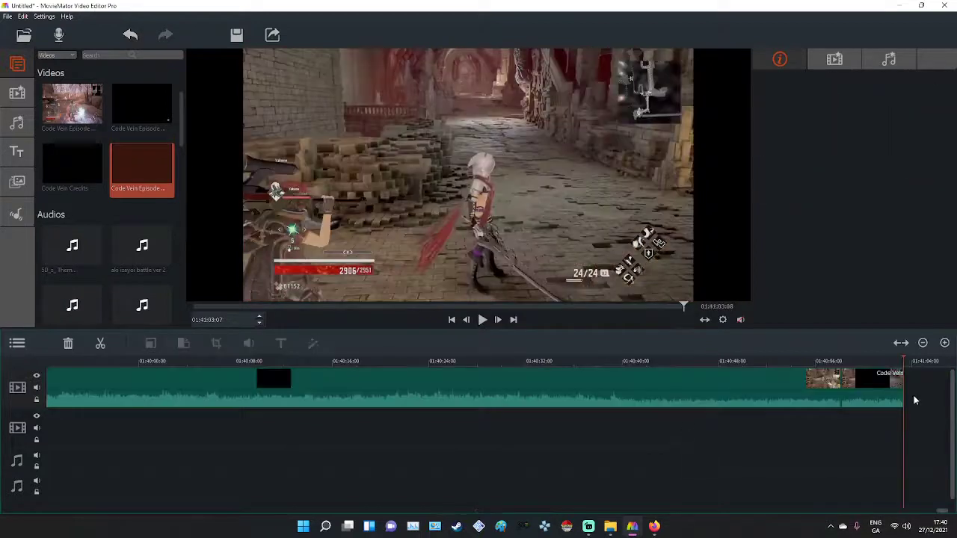
pyautogui.rightClick(916, 392)
pyautogui.click(926, 421)
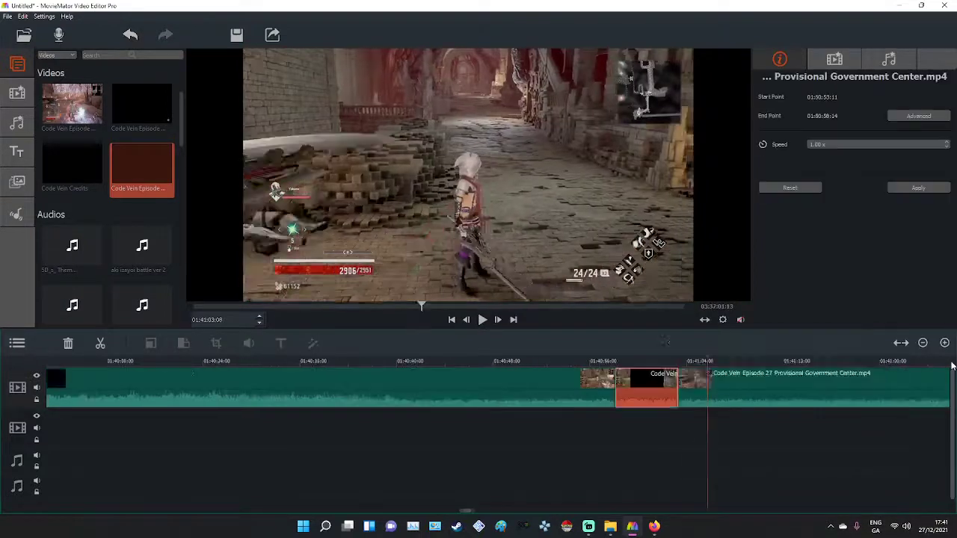
# Locate the next idle stretch beside the mistle and split the clip at 01:50:10:08.
pyautogui.moveTo(952, 362); pyautogui.dragTo(478, 358)
pyautogui.rightClick(528, 385)
pyautogui.click(547, 393)
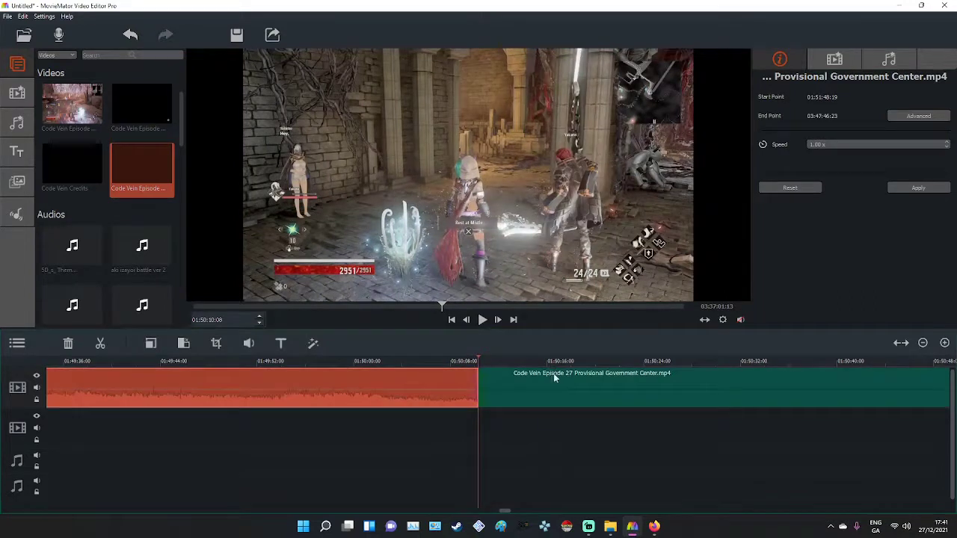
# Find where the idle stretch beside the mistle ends, split the clip at 01:51:17:08 and delete the idle segment before it.
pyautogui.click(554, 373)
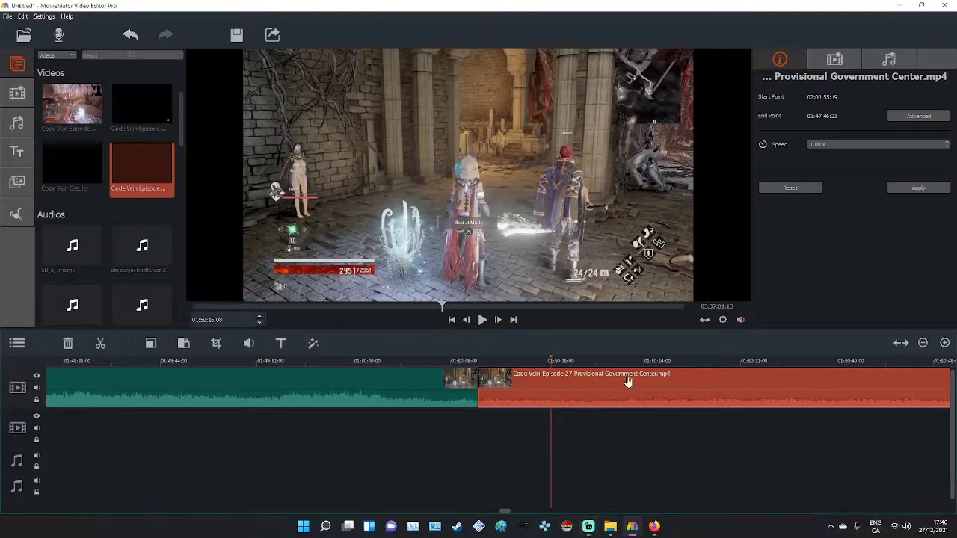
pyautogui.click(756, 363)
pyautogui.moveTo(491, 364); pyautogui.dragTo(597, 367)
pyautogui.click(596, 367)
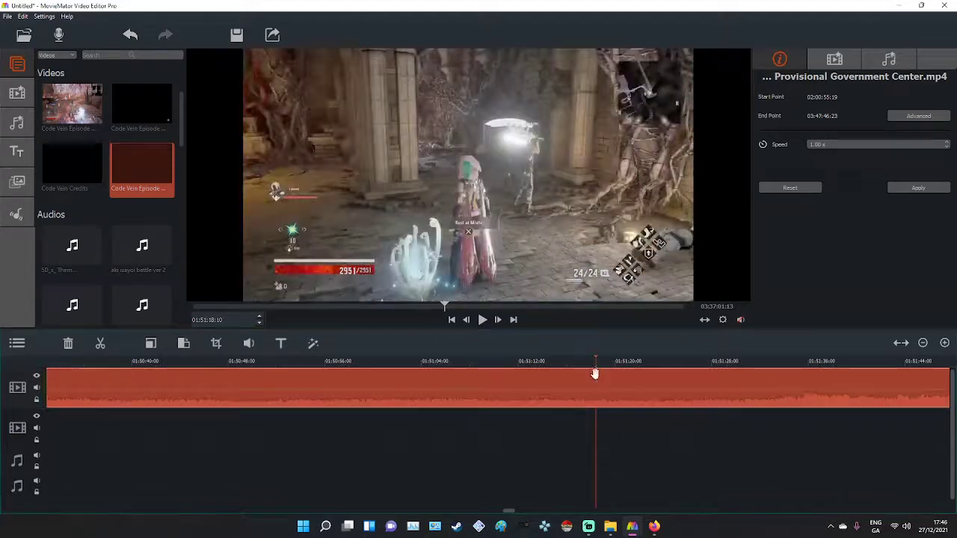
pyautogui.rightClick(596, 378)
pyautogui.click(584, 364)
pyautogui.rightClick(575, 404)
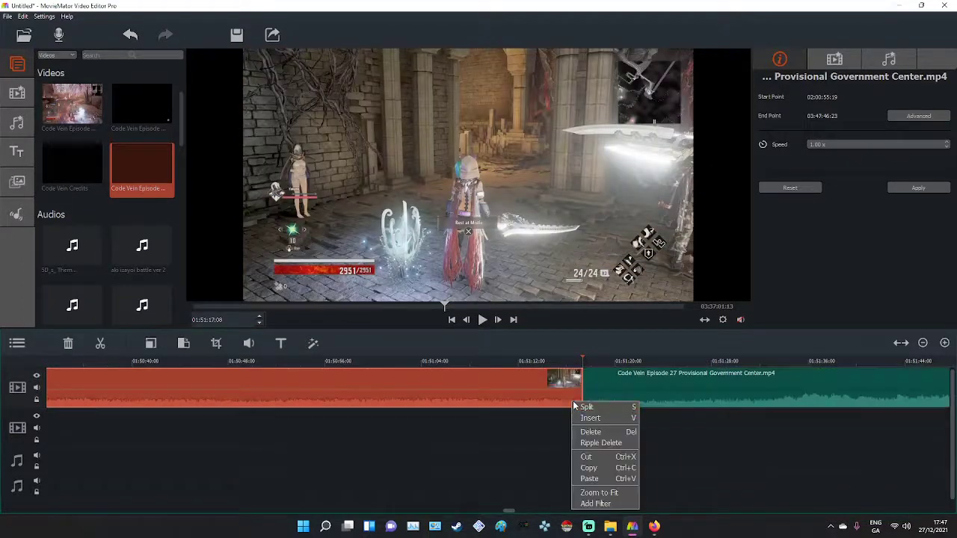
pyautogui.click(589, 432)
# Cut the remaining clip and paste it onto the end of the preceding footage at 01:50:10:07.
pyautogui.rightClick(629, 404)
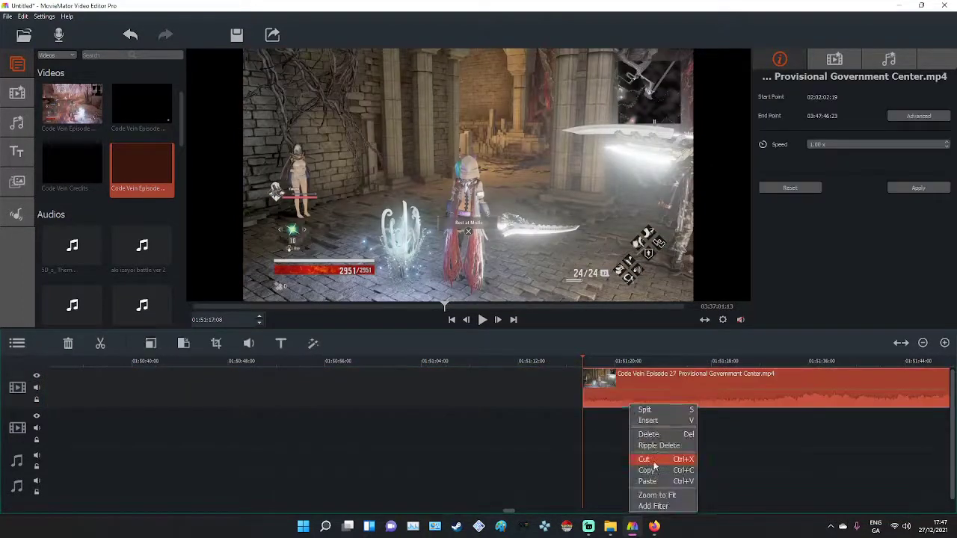
pyautogui.click(632, 453)
pyautogui.rightClick(914, 372)
pyautogui.click(914, 399)
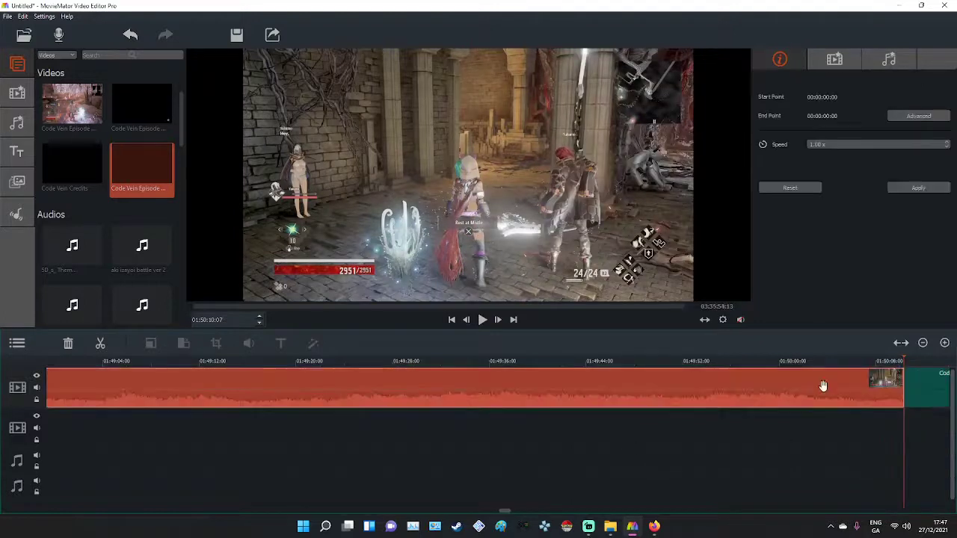
# Skim forward to the next idle stretch beside the mistle and split the clip at 02:00:47:21.
pyautogui.moveTo(905, 361); pyautogui.dragTo(949, 365)
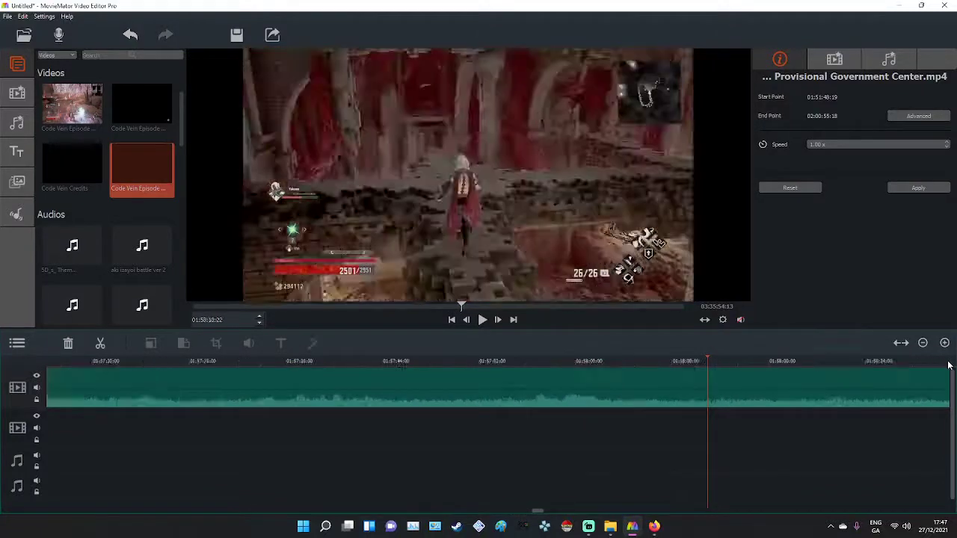
pyautogui.moveTo(949, 365); pyautogui.dragTo(443, 362)
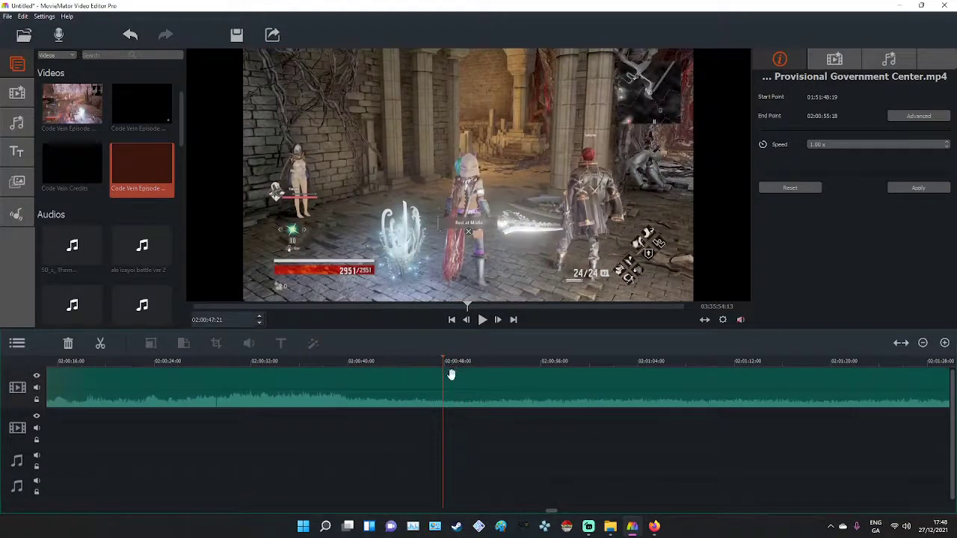
pyautogui.rightClick(491, 383)
pyautogui.click(516, 399)
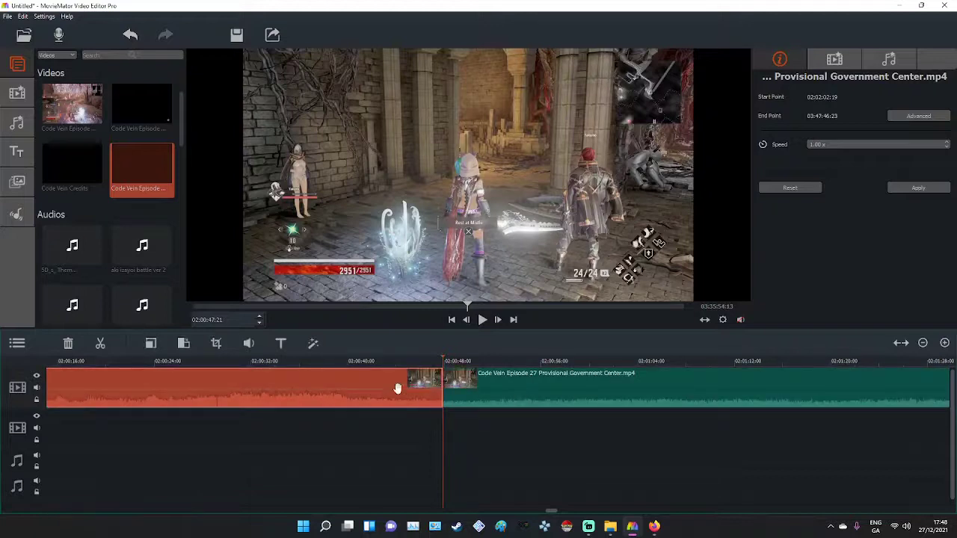
# Locate the end of this idle stretch, split the clip at 02:04:53:22 and delete the segment between the two splits.
pyautogui.moveTo(948, 362); pyautogui.dragTo(942, 364)
pyautogui.scroll(-3, 943, 363)
pyautogui.scroll(-3, 938, 364)
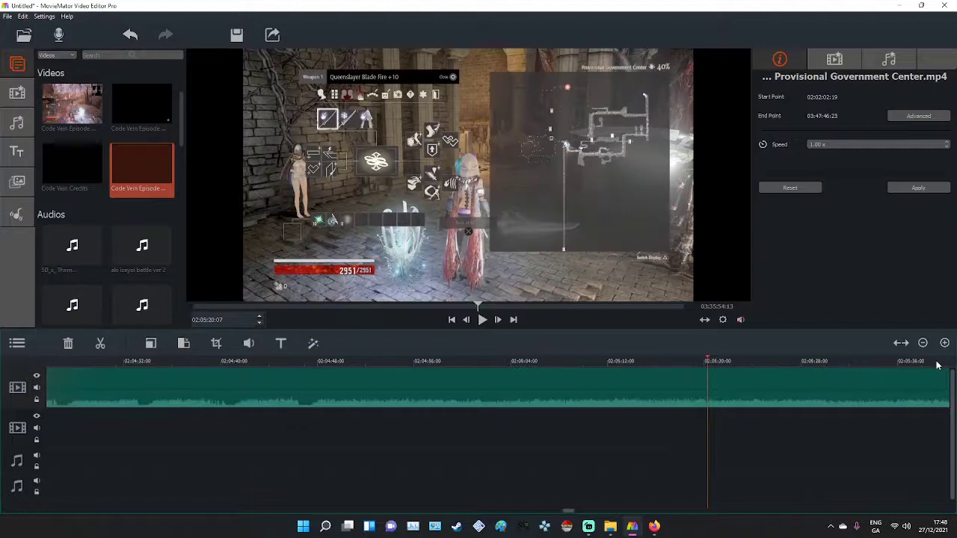
pyautogui.moveTo(417, 366); pyautogui.dragTo(364, 363)
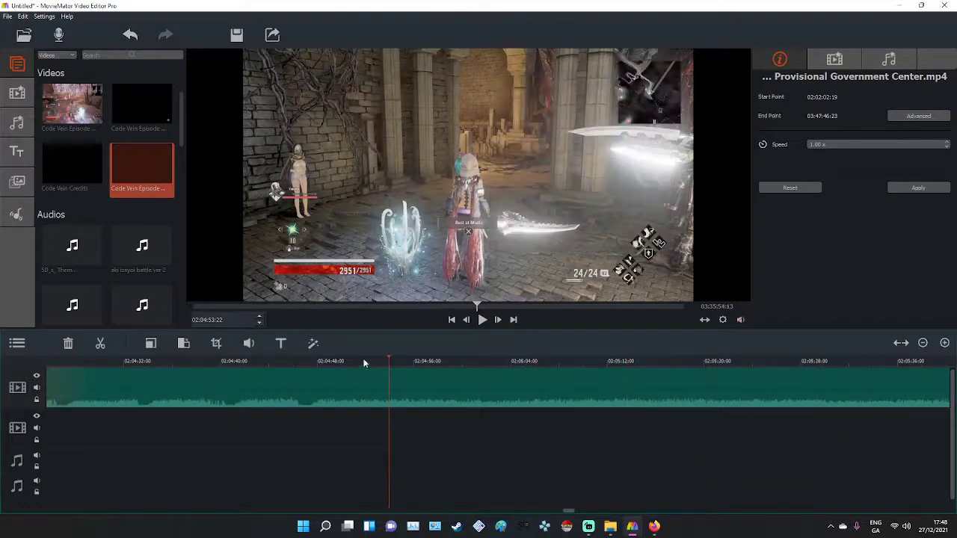
pyautogui.click(397, 381)
pyautogui.press('s')
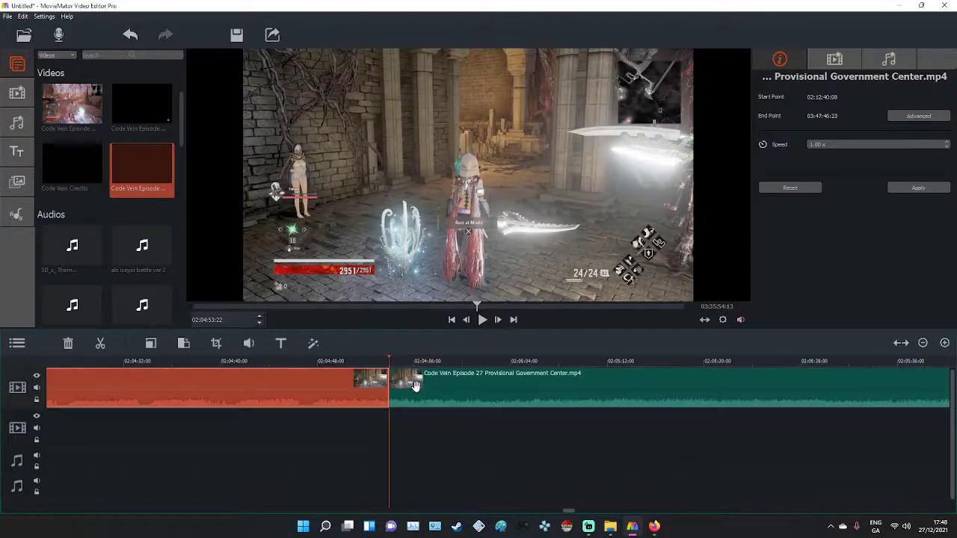
pyautogui.moveTo(416, 364); pyautogui.dragTo(455, 363)
pyautogui.rightClick(341, 394)
pyautogui.click(365, 424)
# Cut the remaining clip and paste it onto the end of the preceding footage at 02:00:47:20.
pyautogui.rightClick(440, 398)
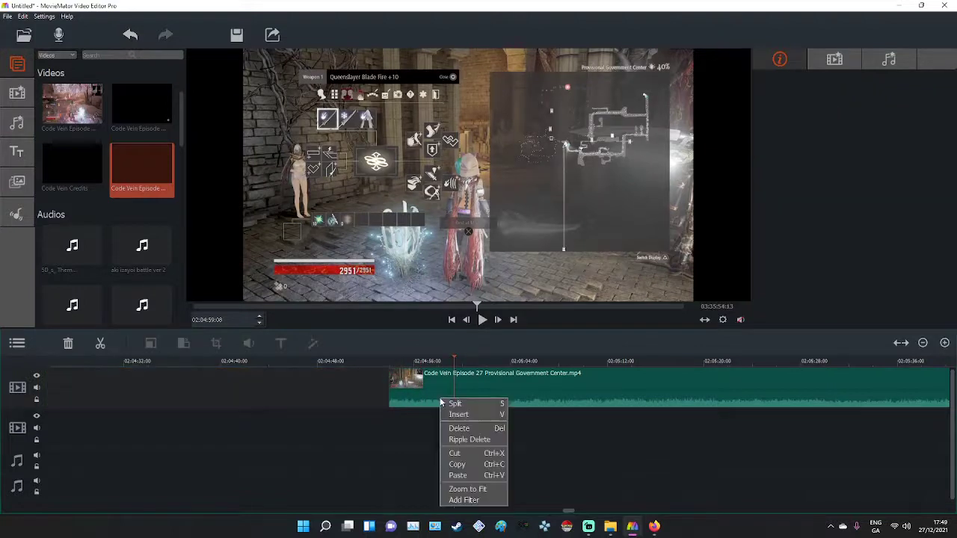
pyautogui.click(473, 442)
pyautogui.rightClick(925, 391)
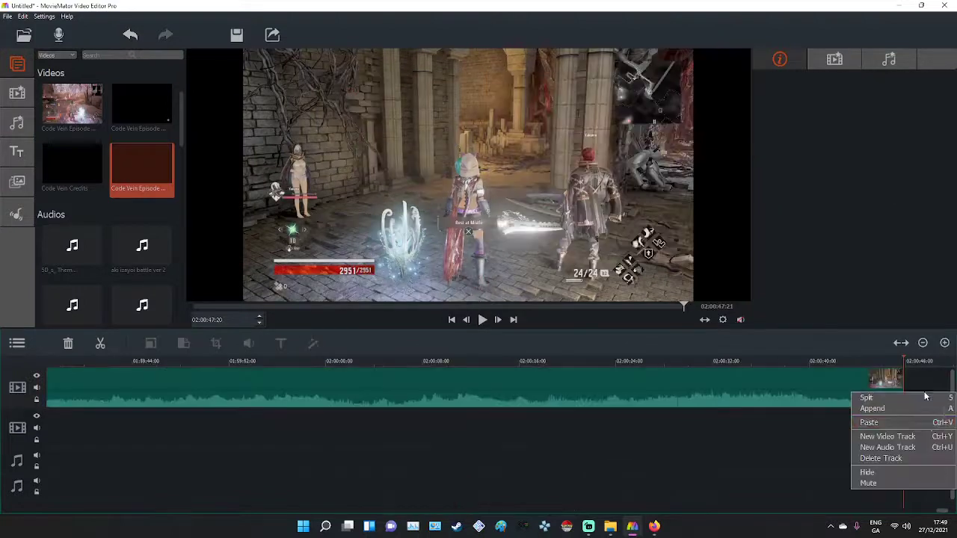
pyautogui.click(926, 424)
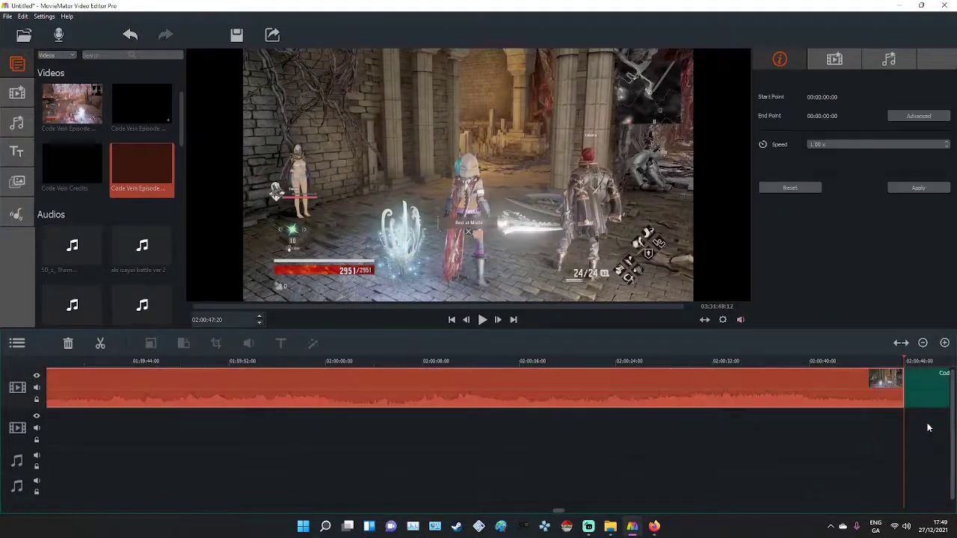
# Split the pasted clip shortly after its start and again at 02:02:29:02, and delete the idle segment between these splits.
pyautogui.moveTo(841, 364); pyautogui.dragTo(381, 369)
pyautogui.click(701, 362)
pyautogui.rightClick(762, 384)
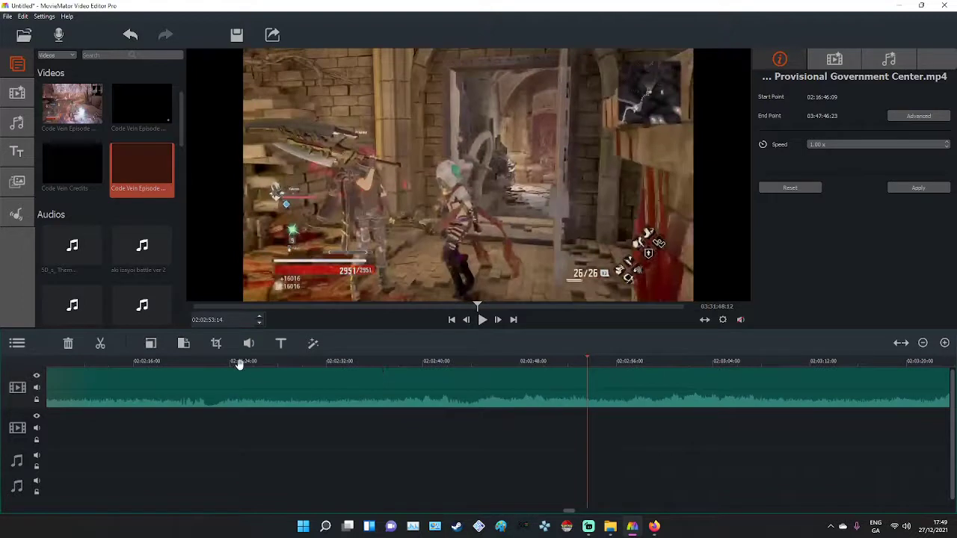
pyautogui.moveTo(239, 364); pyautogui.dragTo(291, 365)
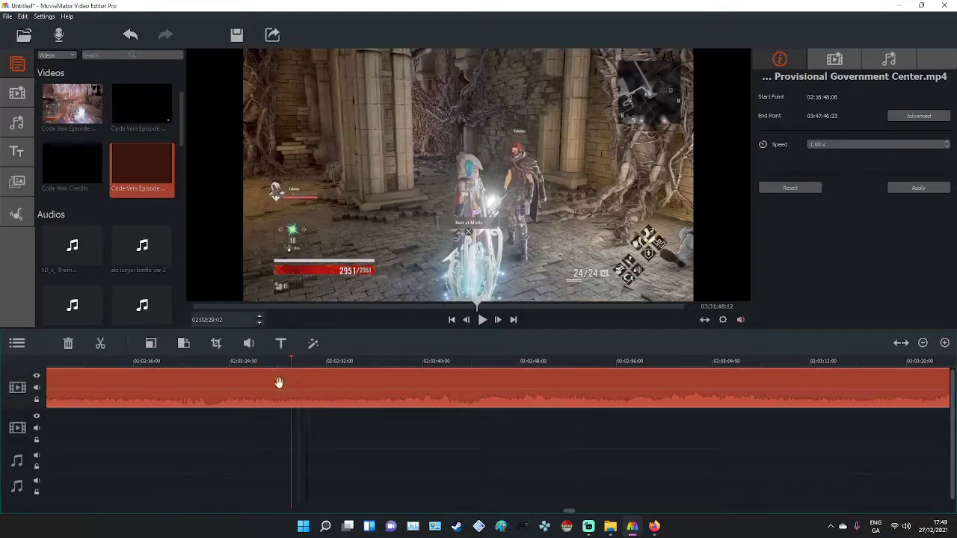
pyautogui.press('s')
pyautogui.press('Delete')
pyautogui.click(376, 397)
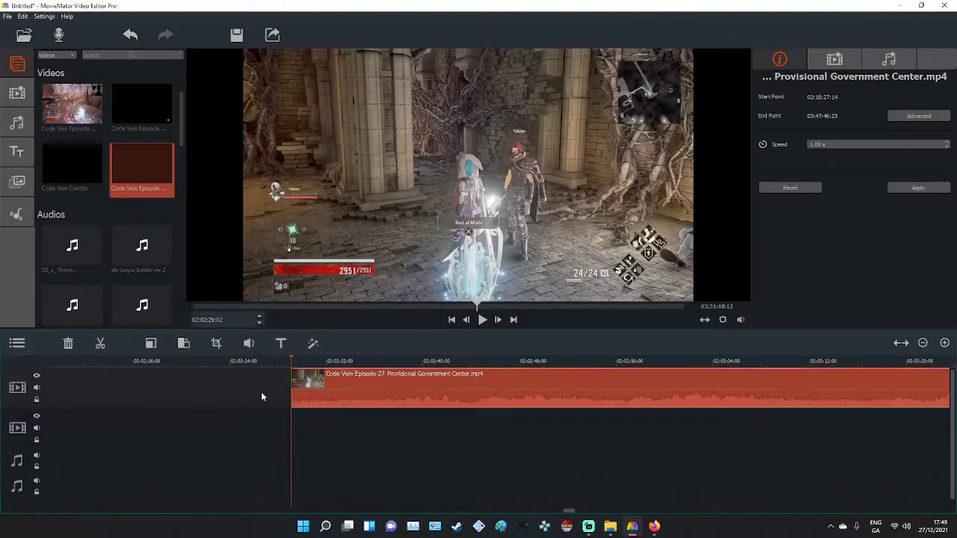
# Move the remaining clip back along the track against the preceding footage, closing the gap before 02:02:29:02.
pyautogui.moveTo(442, 393); pyautogui.dragTo(192, 397)
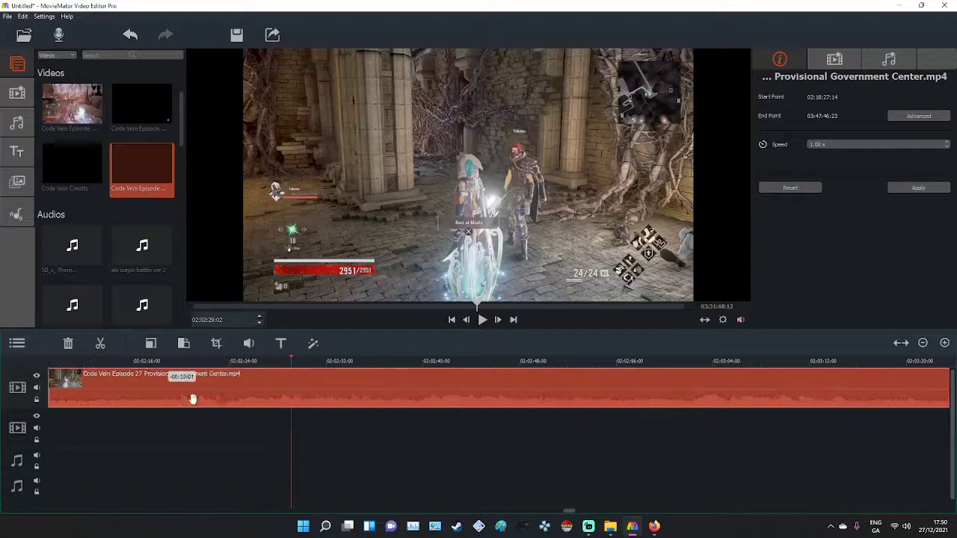
pyautogui.moveTo(569, 514); pyautogui.dragTo(569, 514)
pyautogui.moveTo(269, 396); pyautogui.dragTo(75, 399)
pyautogui.moveTo(572, 513); pyautogui.dragTo(568, 513)
pyautogui.moveTo(853, 397); pyautogui.dragTo(156, 396)
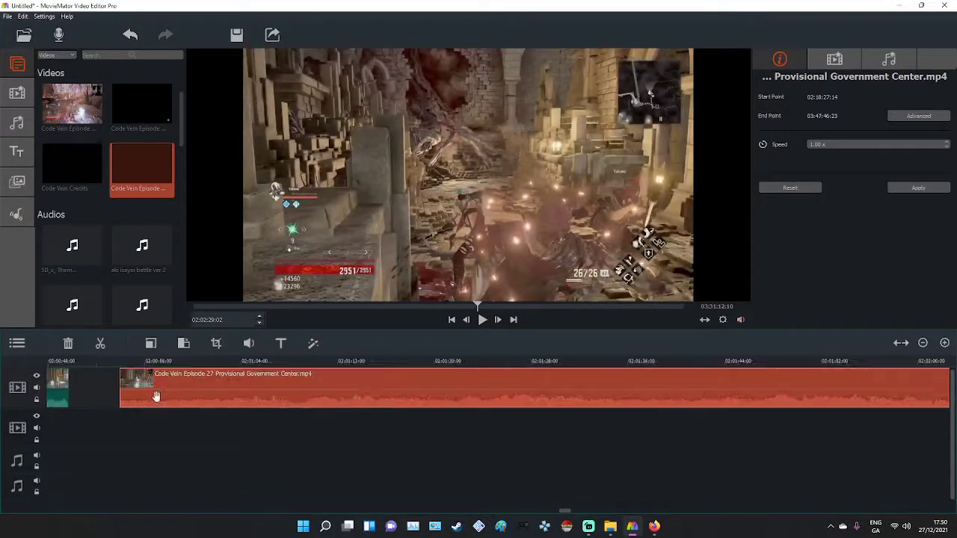
pyautogui.moveTo(564, 513); pyautogui.dragTo(565, 514)
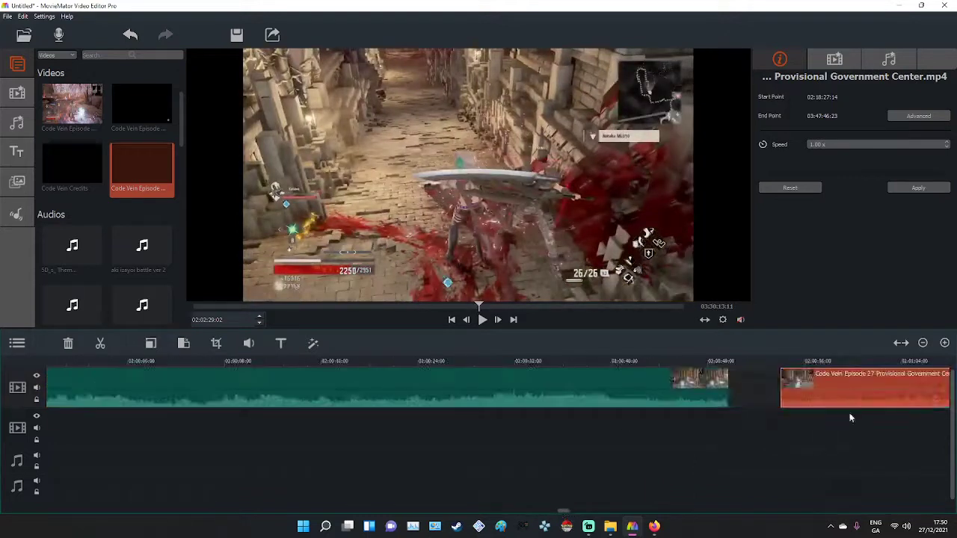
pyautogui.moveTo(762, 435); pyautogui.dragTo(764, 436)
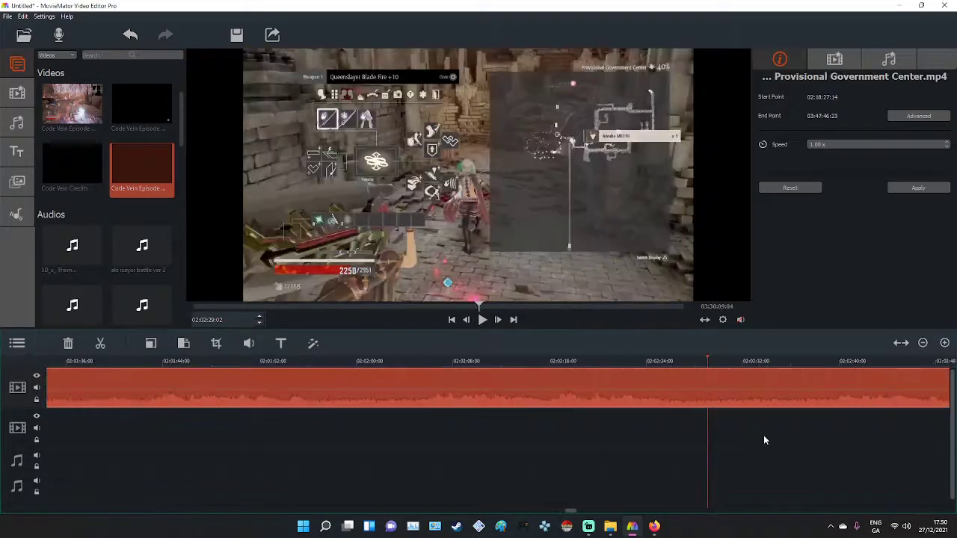
# Skim the rejoined footage for the next idle stretch and split the clip at 02:12:13:05.
pyautogui.moveTo(73, 364); pyautogui.dragTo(642, 368)
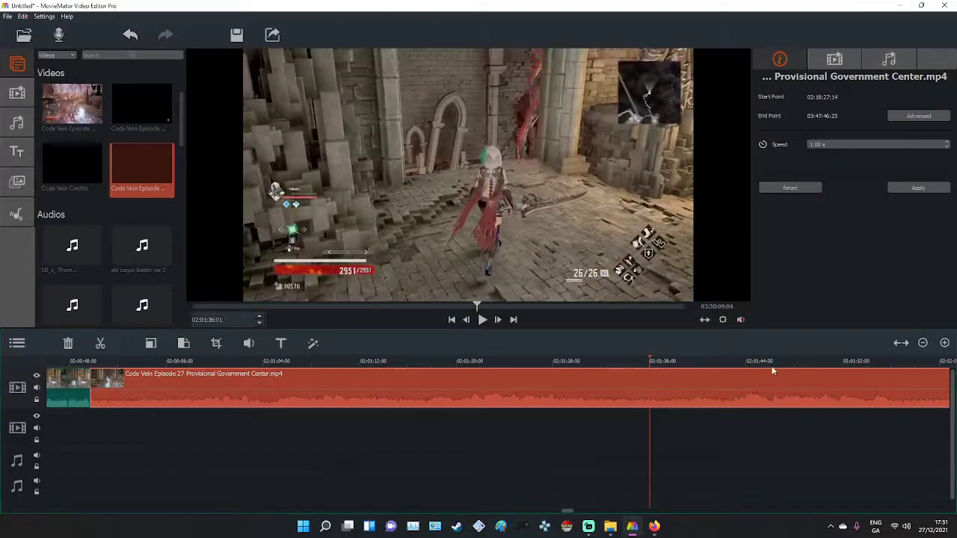
pyautogui.click(801, 365)
pyautogui.moveTo(797, 367); pyautogui.dragTo(938, 366)
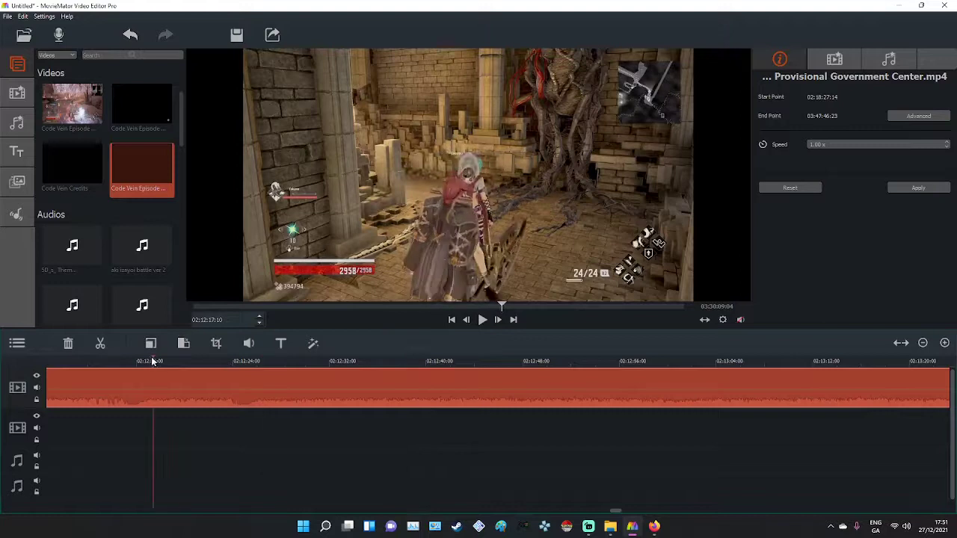
pyautogui.moveTo(89, 361); pyautogui.dragTo(104, 361)
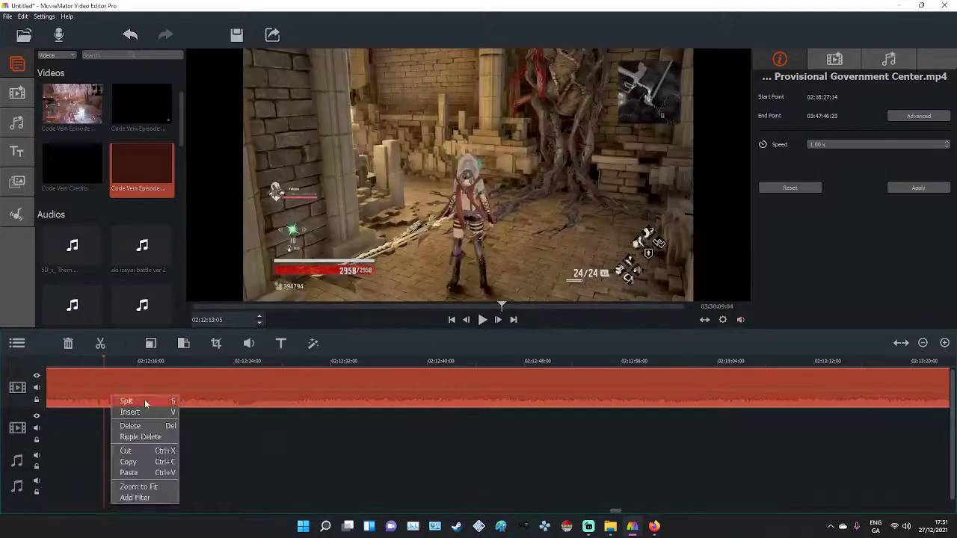
pyautogui.click(144, 403)
# Find the end of the standing-still section, split the clip at 02:13:51:16 and delete the segment before it.
pyautogui.moveTo(940, 365); pyautogui.dragTo(95, 361)
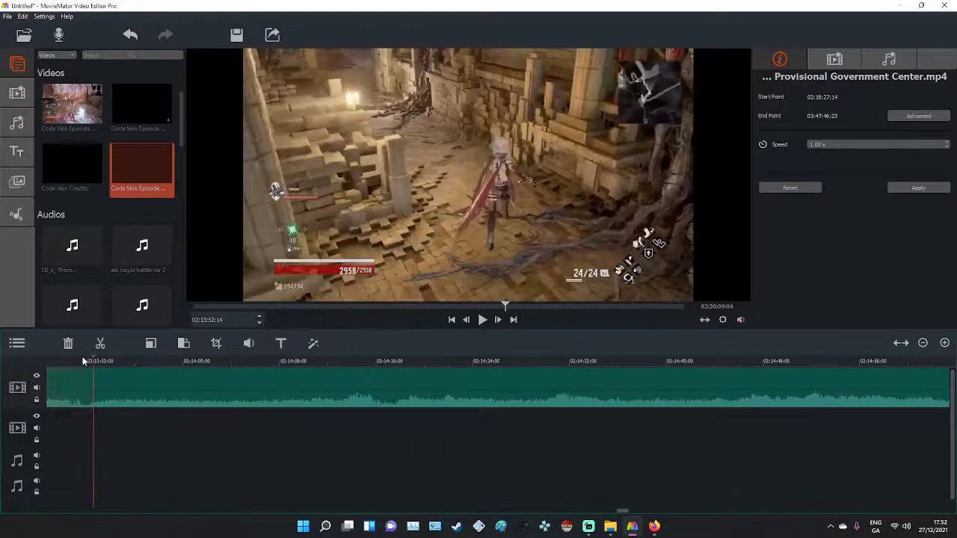
pyautogui.rightClick(120, 387)
pyautogui.click(62, 390)
pyautogui.press('Delete')
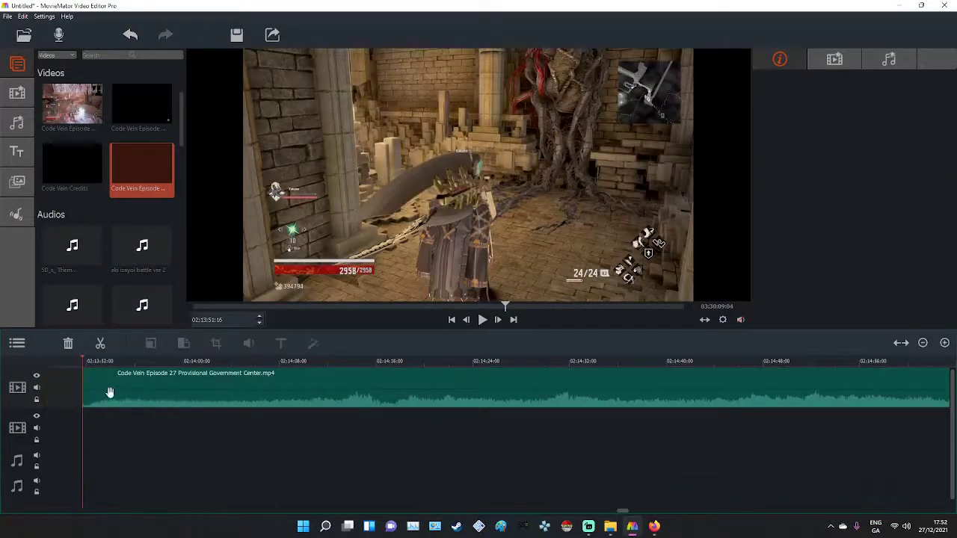
# Move the remaining clip back along the track until it meets the footage ending at 02:12:13:05.
pyautogui.moveTo(157, 394); pyautogui.dragTo(113, 398)
pyautogui.moveTo(623, 512); pyautogui.dragTo(621, 513)
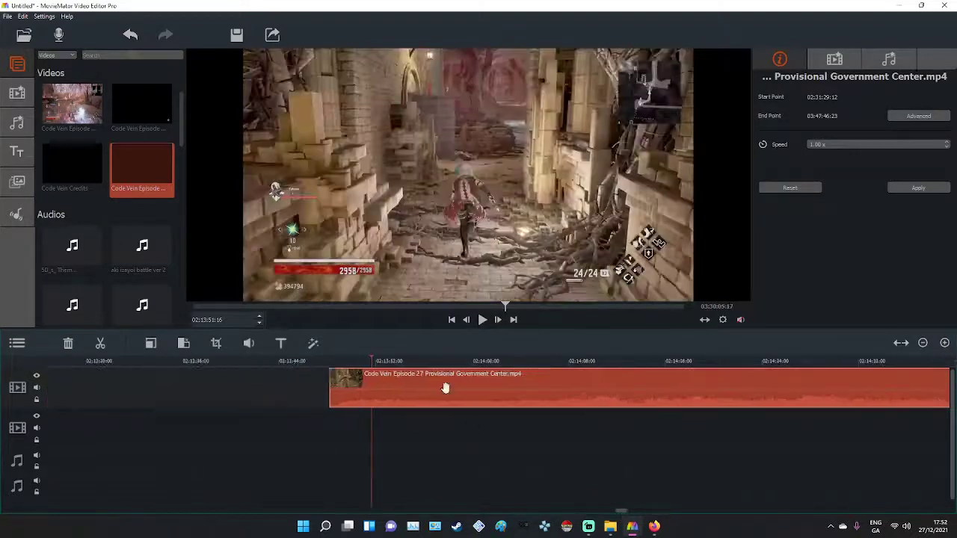
pyautogui.moveTo(444, 386); pyautogui.dragTo(214, 389)
pyautogui.moveTo(624, 513); pyautogui.dragTo(619, 512)
pyautogui.moveTo(923, 390); pyautogui.dragTo(145, 380)
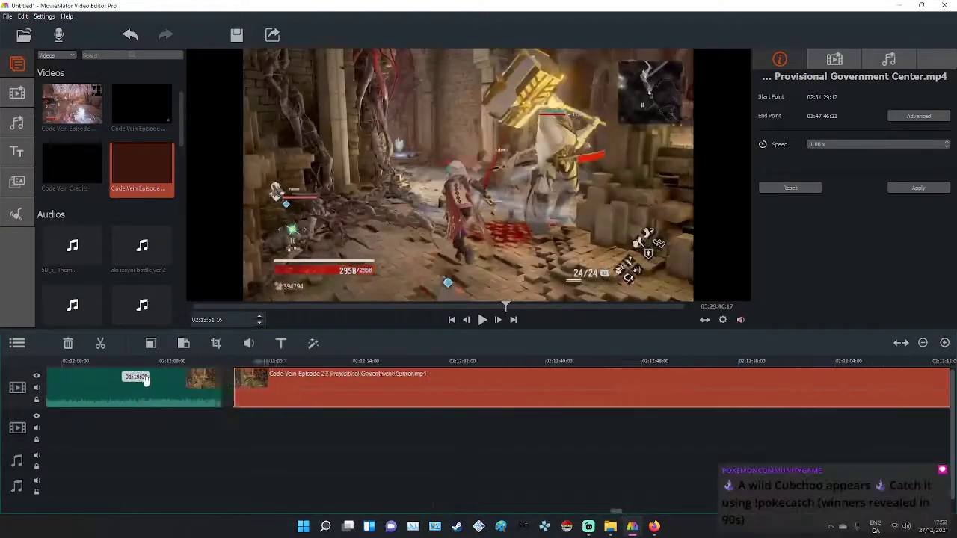
# Skim forward to the next idle stretch beside the mistle and split the clip at about 02:25:07.
pyautogui.moveTo(942, 362); pyautogui.dragTo(944, 365)
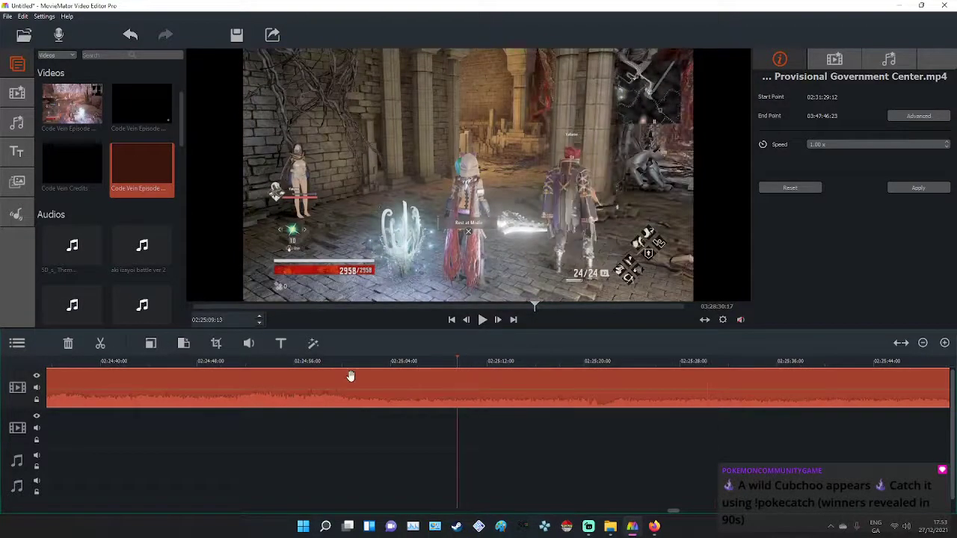
pyautogui.moveTo(350, 376); pyautogui.dragTo(441, 365)
pyautogui.rightClick(438, 382)
pyautogui.click(474, 400)
# Locate where this idle stretch ends, split the clip at 02:26:55:23 and delete the idle segment before the split.
pyautogui.moveTo(894, 366); pyautogui.dragTo(365, 363)
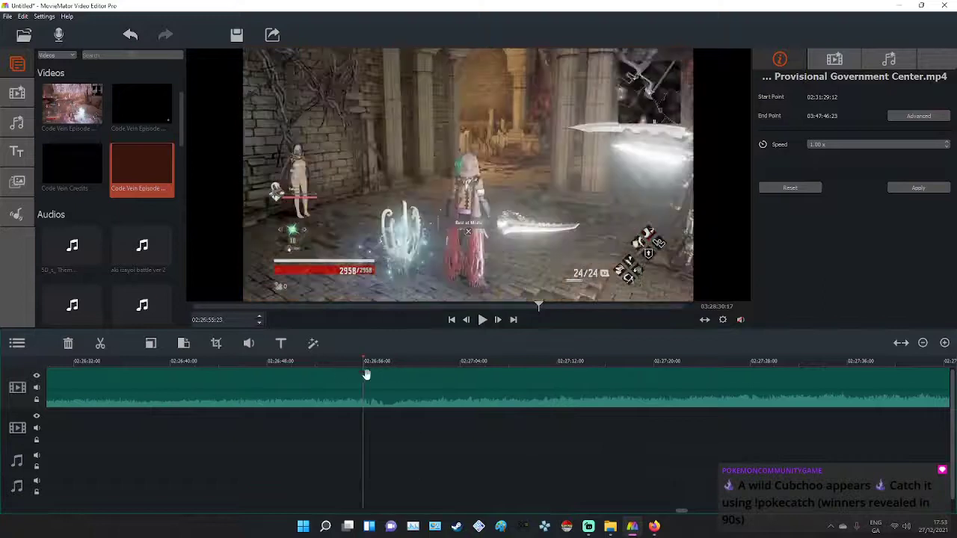
pyautogui.rightClick(422, 389)
pyautogui.click(421, 391)
pyautogui.rightClick(332, 396)
pyautogui.click(371, 426)
# Cut the remaining clip and paste it onto the end of the preceding footage at 02:25:07:22.
pyautogui.rightClick(506, 436)
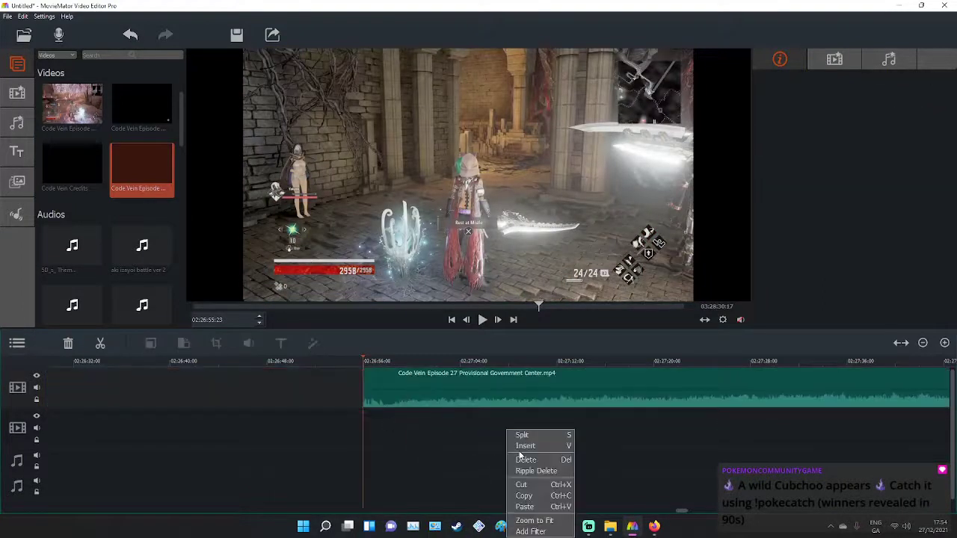
pyautogui.click(530, 489)
pyautogui.hotkey('alt', 'Left')
pyautogui.rightClick(911, 391)
pyautogui.click(912, 427)
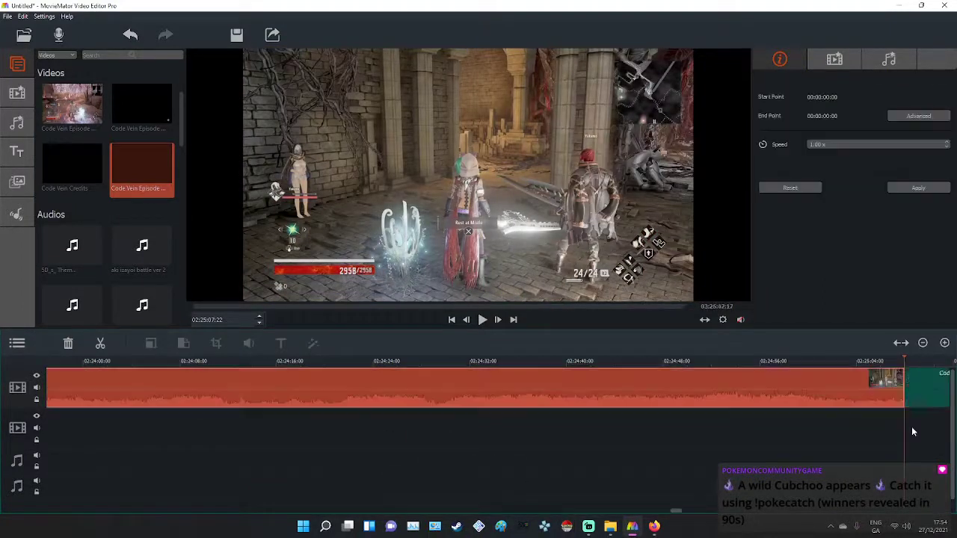
# Locate the idle stretch in the mistle's rest menu and split the clip at about 02:28:34.
pyautogui.moveTo(914, 364); pyautogui.dragTo(947, 368)
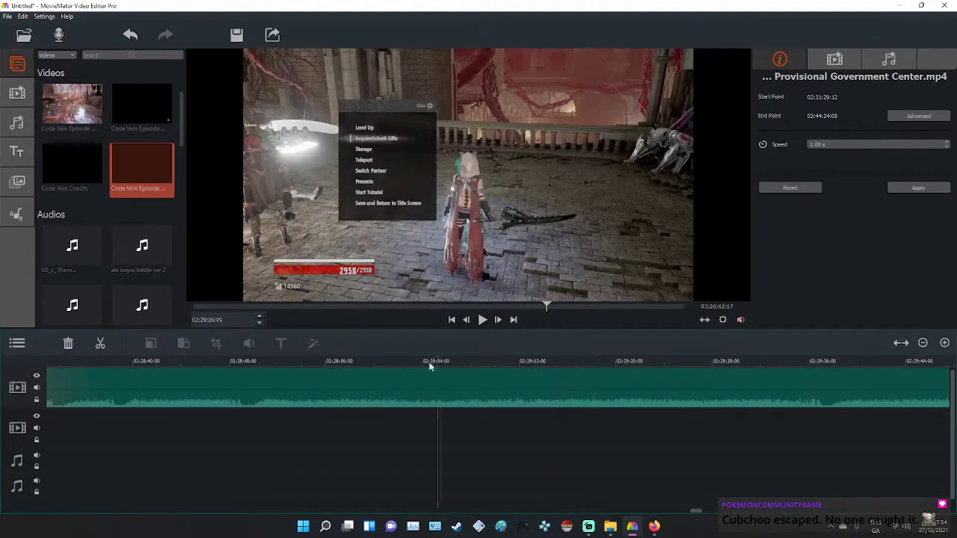
pyautogui.click(181, 362)
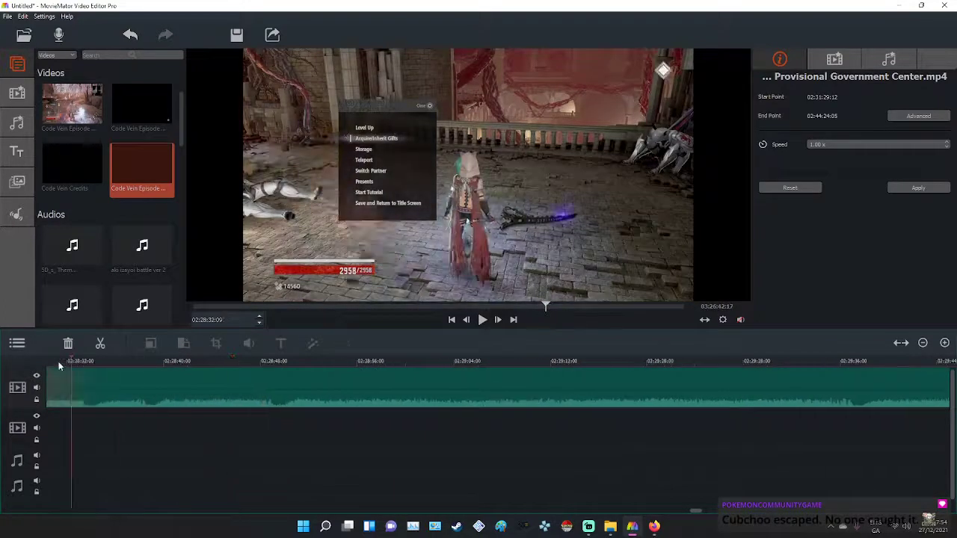
pyautogui.moveTo(60, 366); pyautogui.dragTo(136, 365)
pyautogui.rightClick(131, 382)
pyautogui.rightClick(132, 385)
pyautogui.click(143, 392)
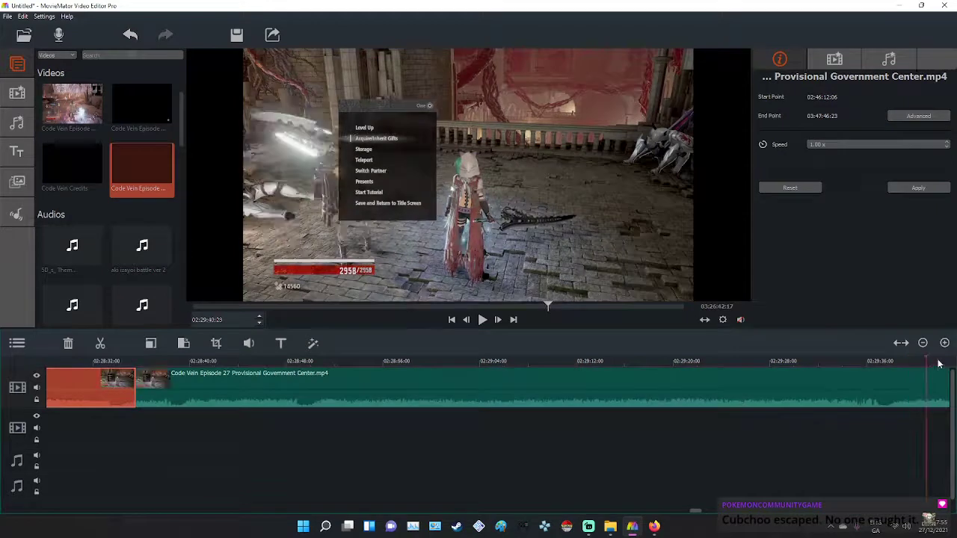
# Locate where the rest-menu idle stretch ends, split the clip at 02:31:29:08 and delete the idle segment before the split.
pyautogui.moveTo(940, 365); pyautogui.dragTo(375, 365)
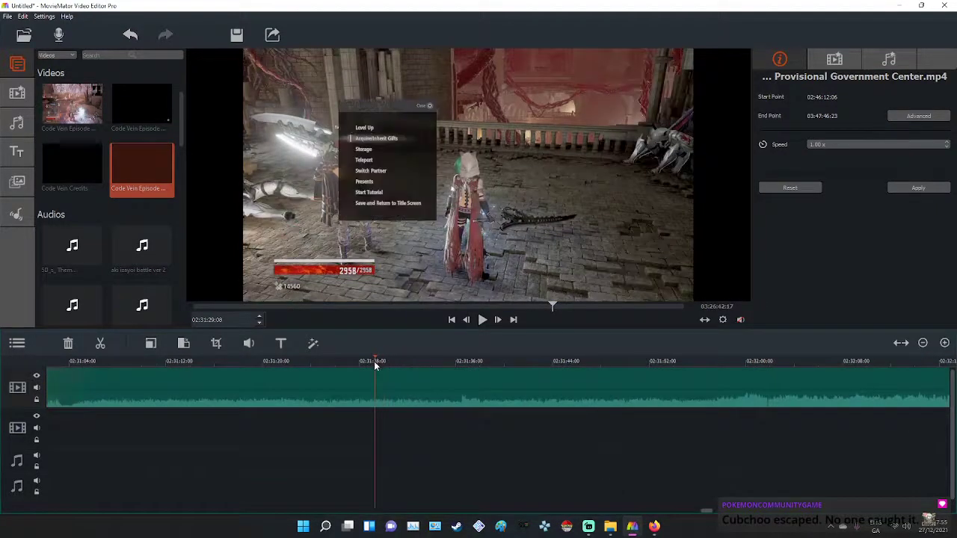
pyautogui.rightClick(435, 390)
pyautogui.click(447, 398)
pyautogui.rightClick(324, 399)
pyautogui.click(339, 429)
# Cut the remaining clip and paste it onto the end of the preceding footage at 02:28:35:12.
pyautogui.rightClick(442, 389)
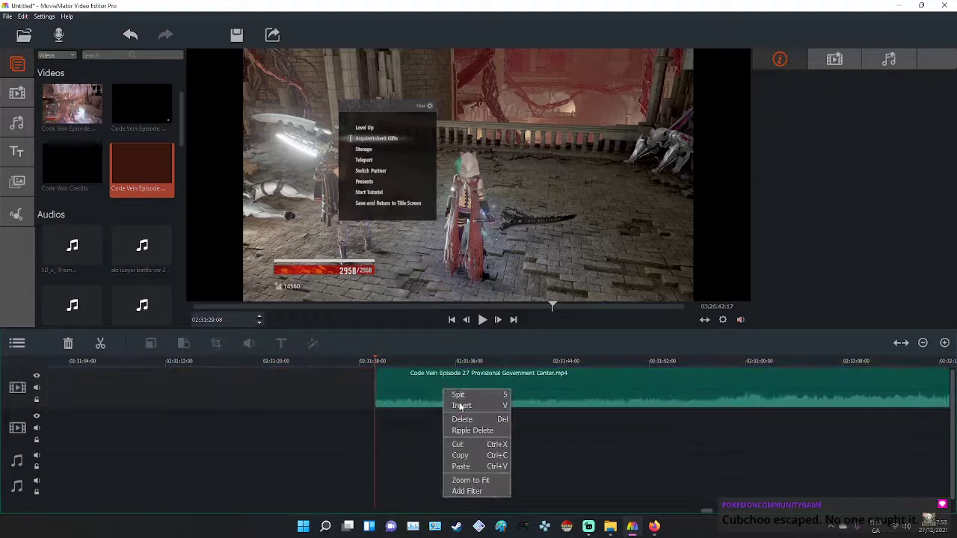
pyautogui.click(459, 445)
pyautogui.hotkey('ctrl', 'v')
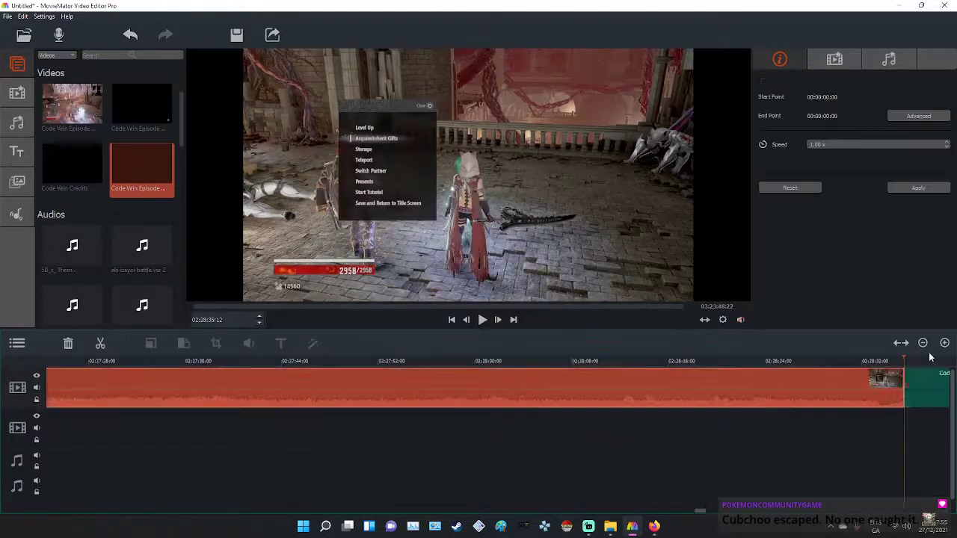
# Skim forward to the next idle rest-menu stretch and split the clip at 02:40:14:11.
pyautogui.moveTo(929, 359); pyautogui.dragTo(953, 363)
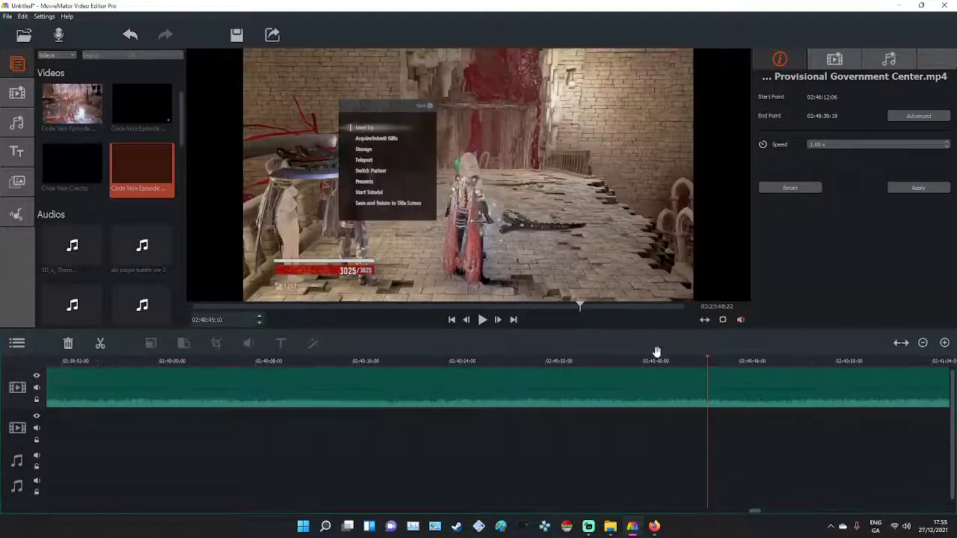
pyautogui.click(650, 369)
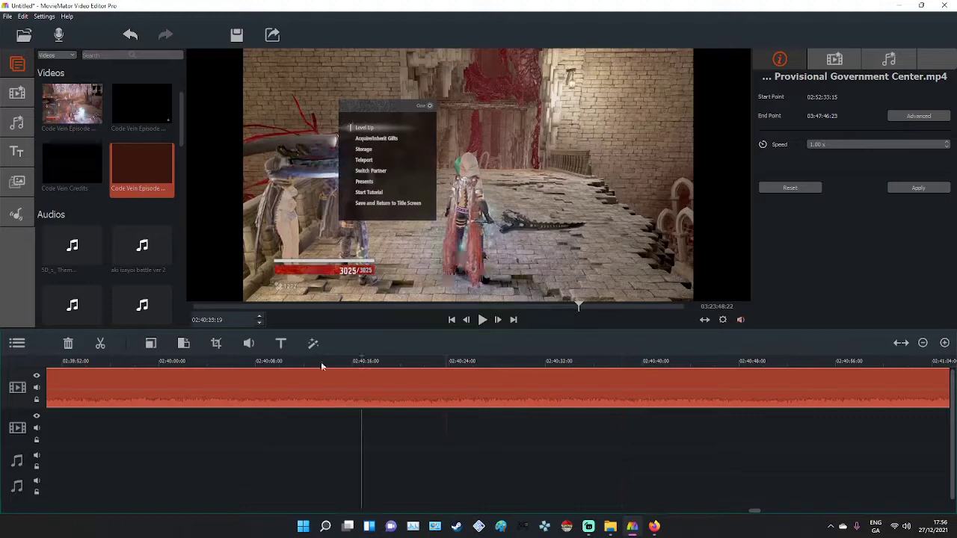
pyautogui.moveTo(321, 364); pyautogui.dragTo(333, 361)
pyautogui.press('s')
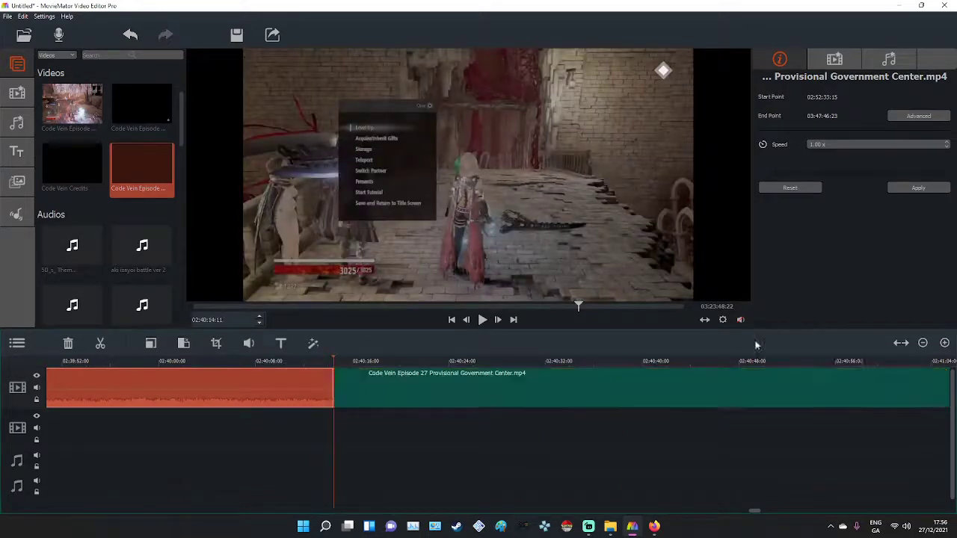
# Split the clip at 02:40:45:22, delete the idle segment before it and move the remaining footage back to close the gap.
pyautogui.moveTo(925, 362); pyautogui.dragTo(402, 364)
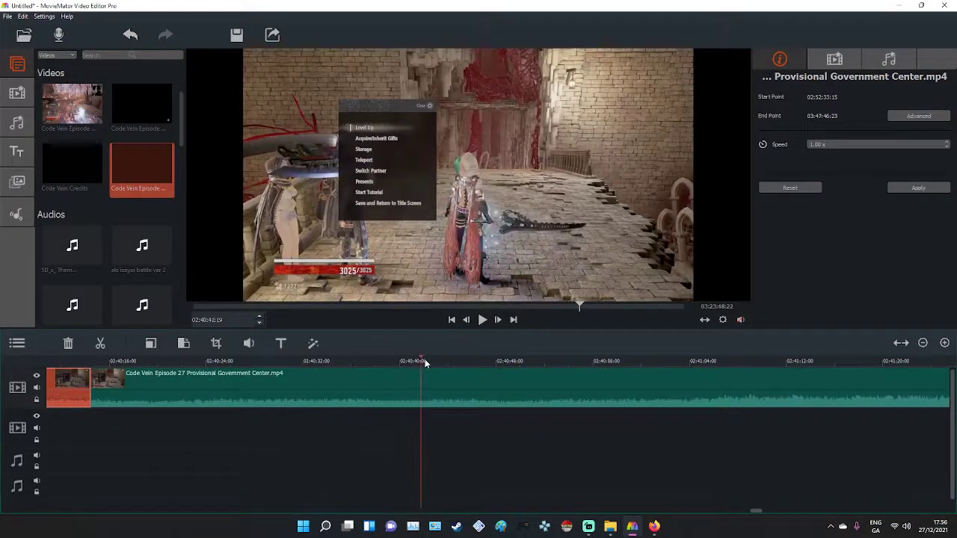
pyautogui.moveTo(478, 362)
pyautogui.mouseDown()
pyautogui.moveTo(466, 362)
pyautogui.moveTo(475, 365)
pyautogui.mouseUp()
pyautogui.rightClick(543, 391)
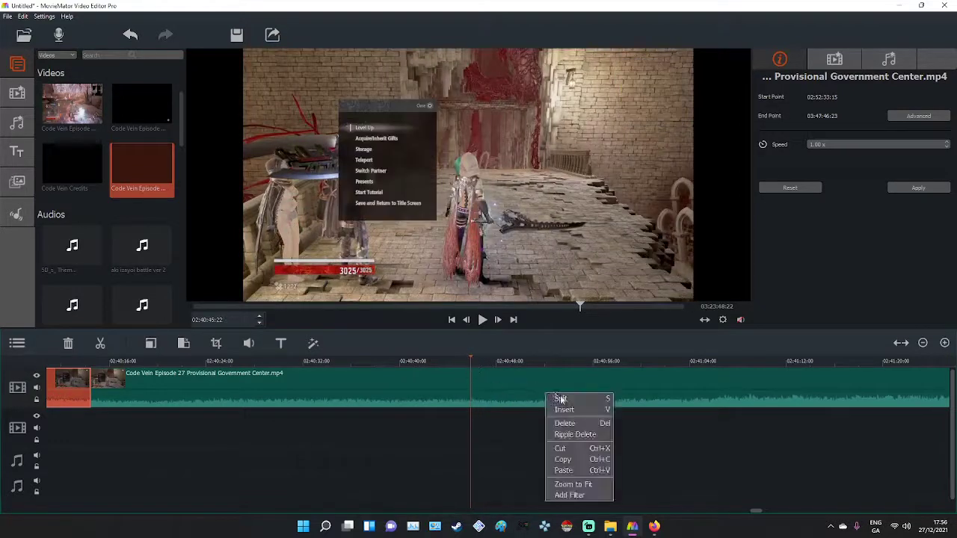
pyautogui.click(559, 400)
pyautogui.rightClick(438, 396)
pyautogui.click(452, 420)
pyautogui.moveTo(465, 379); pyautogui.dragTo(500, 381)
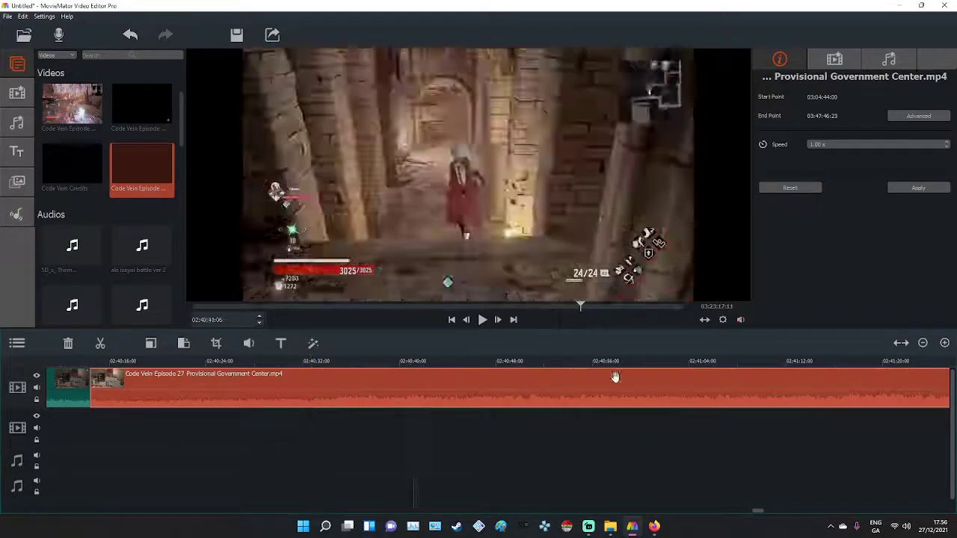
# Skim forward to the Miasma loading screen and split the clip where it begins, at about 02:58:10.
pyautogui.moveTo(926, 362); pyautogui.dragTo(942, 363)
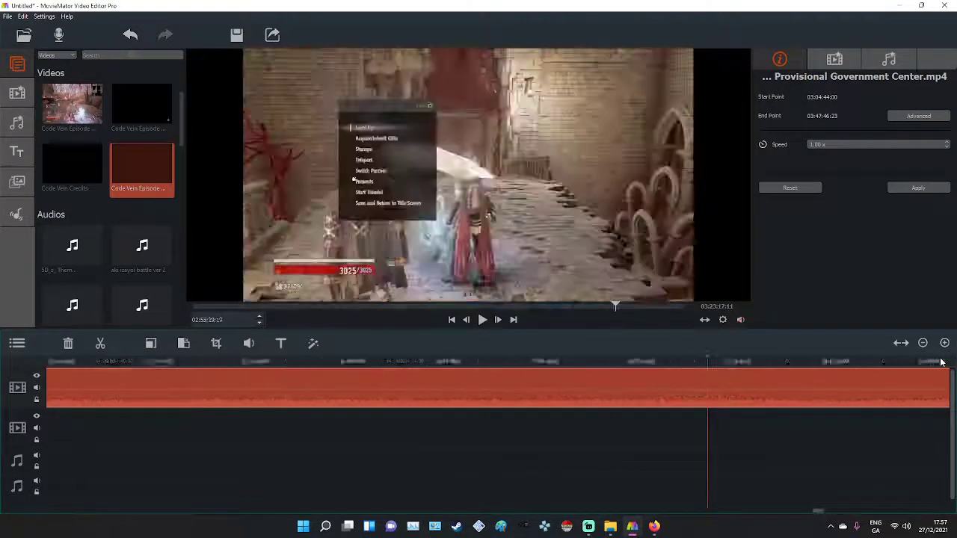
pyautogui.moveTo(941, 359); pyautogui.dragTo(713, 364)
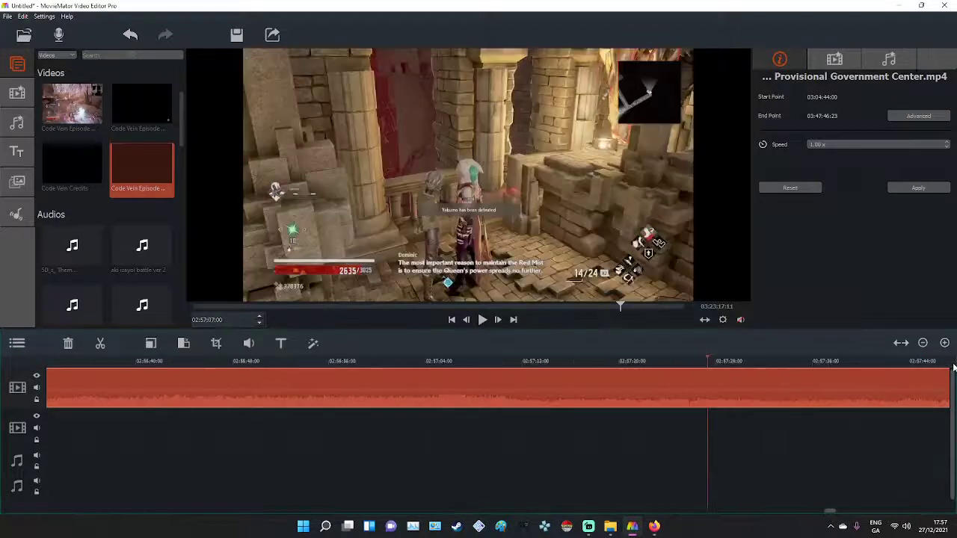
pyautogui.moveTo(951, 365); pyautogui.dragTo(471, 367)
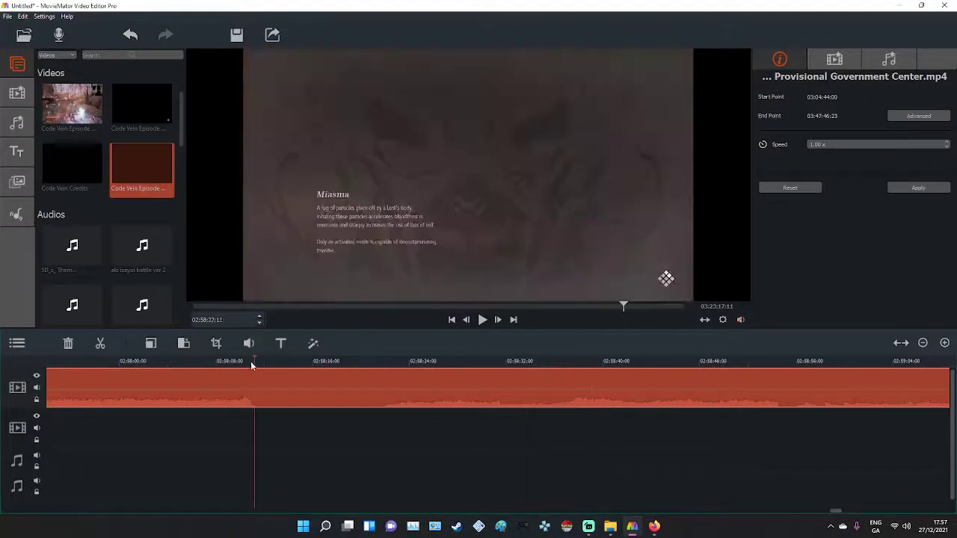
pyautogui.moveTo(252, 365); pyautogui.dragTo(536, 361)
pyautogui.rightClick(248, 372)
pyautogui.click(258, 380)
# Split the clip at the loading screen's end, 02:58:34:22, delete the loading segment and close the gap with the remaining footage.
pyautogui.click(463, 369)
pyautogui.click(258, 317)
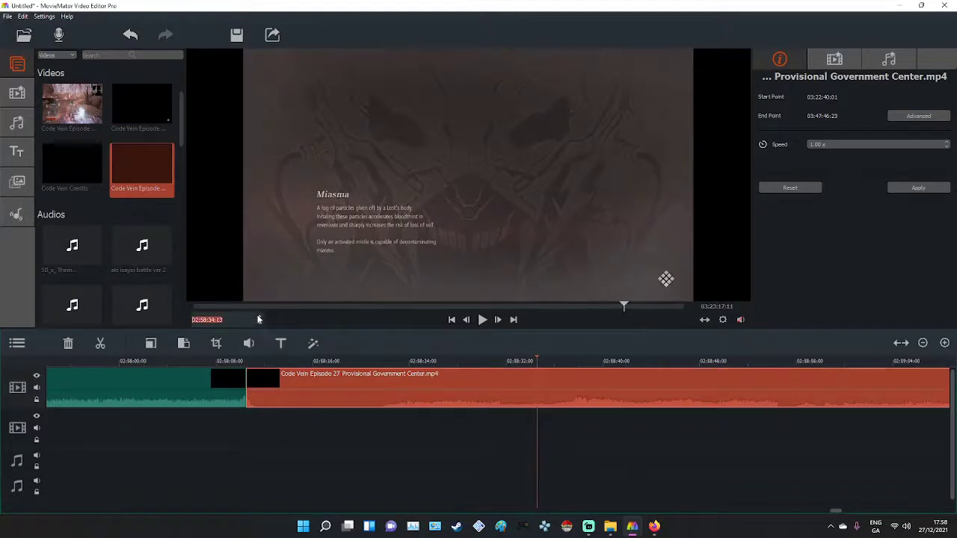
pyautogui.click(259, 319)
pyautogui.rightClick(558, 402)
pyautogui.click(565, 409)
pyautogui.press('Delete')
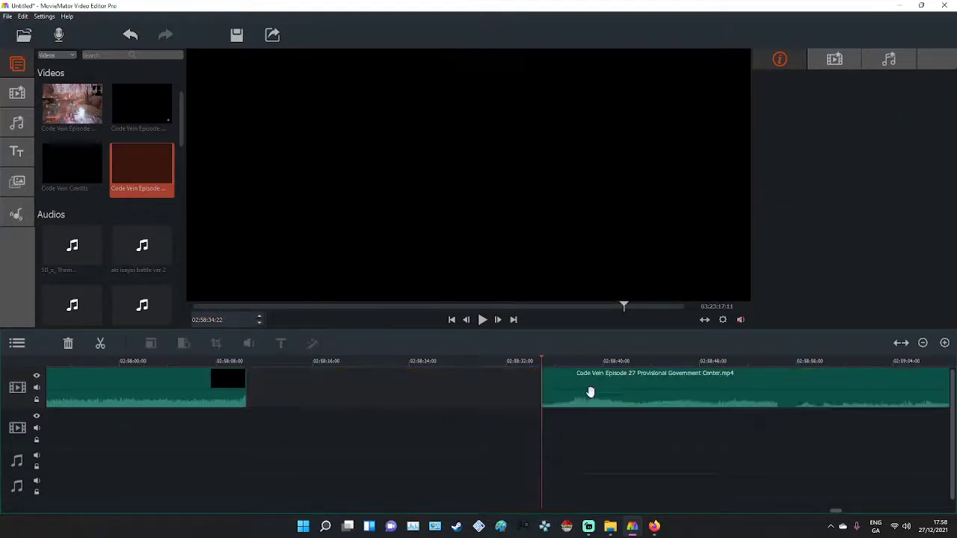
pyautogui.moveTo(630, 390); pyautogui.dragTo(949, 364)
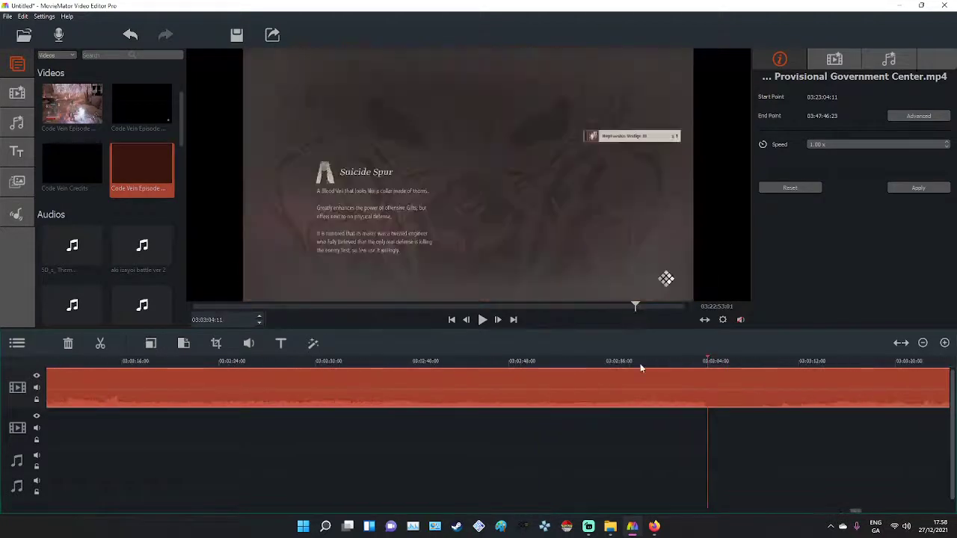
# Cut out the Revenant Regeneration loading screen between about 03:09:16 and 03:09:36 and close the gap.
pyautogui.moveTo(640, 367); pyautogui.dragTo(462, 375)
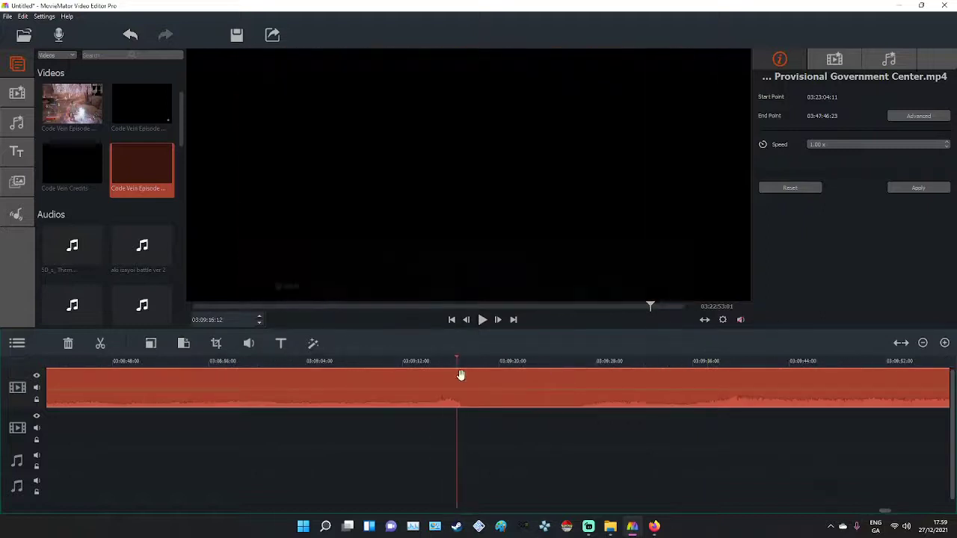
pyautogui.press('s')
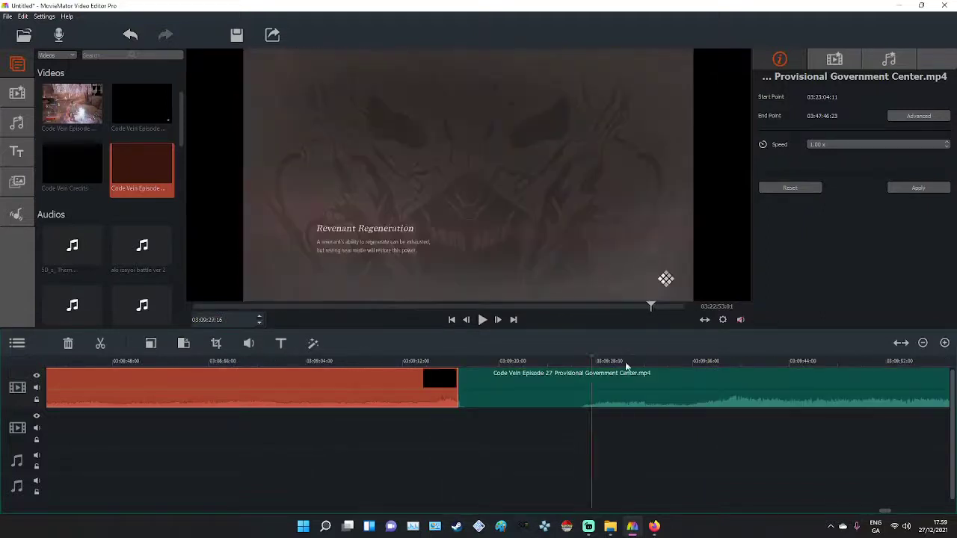
pyautogui.click(739, 366)
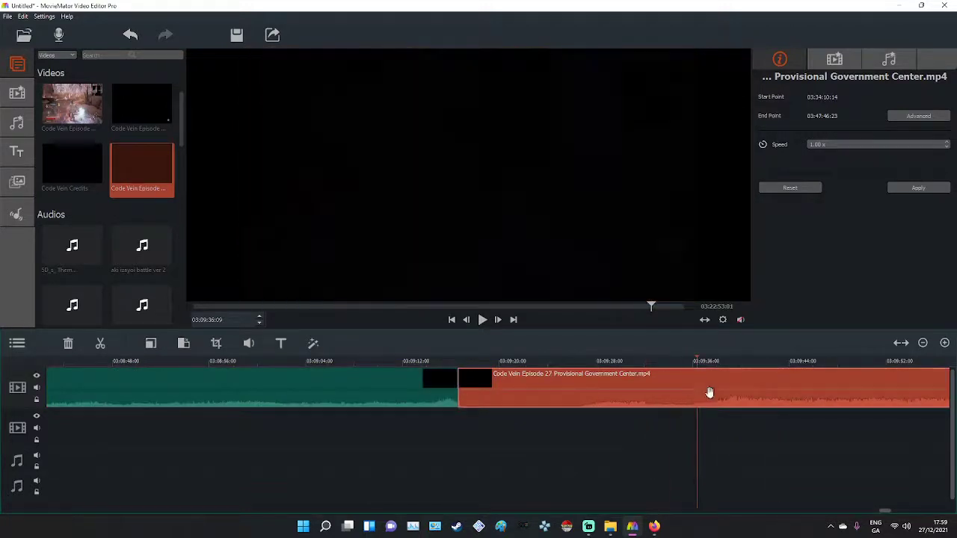
pyautogui.press('s')
pyautogui.press('Delete')
pyautogui.moveTo(741, 395); pyautogui.dragTo(847, 368)
# Skim forward to the character standing at the closed double door and split the clip at 03:15:14:10.
pyautogui.hscroll(9, 951, 368)
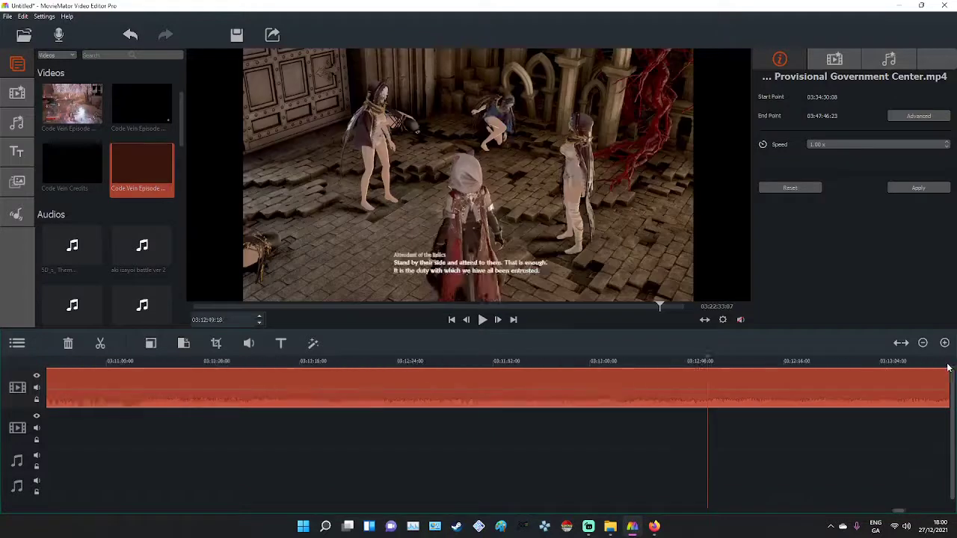
pyautogui.hscroll(4, 951, 368)
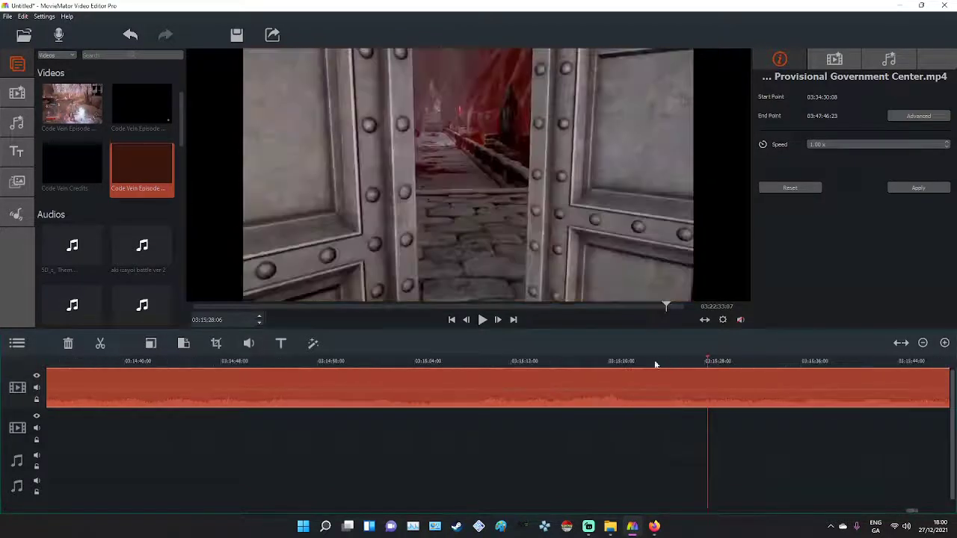
pyautogui.moveTo(621, 364); pyautogui.dragTo(542, 362)
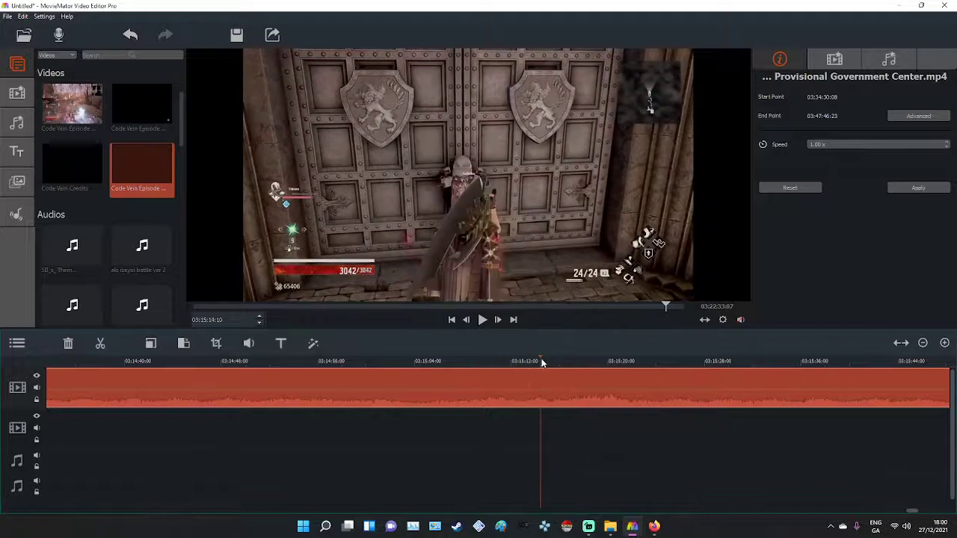
pyautogui.press('s')
# Locate where the stretch at the double door ends, split the clip at 03:17:04:14 and delete the segment before it.
pyautogui.moveTo(787, 364); pyautogui.dragTo(711, 367)
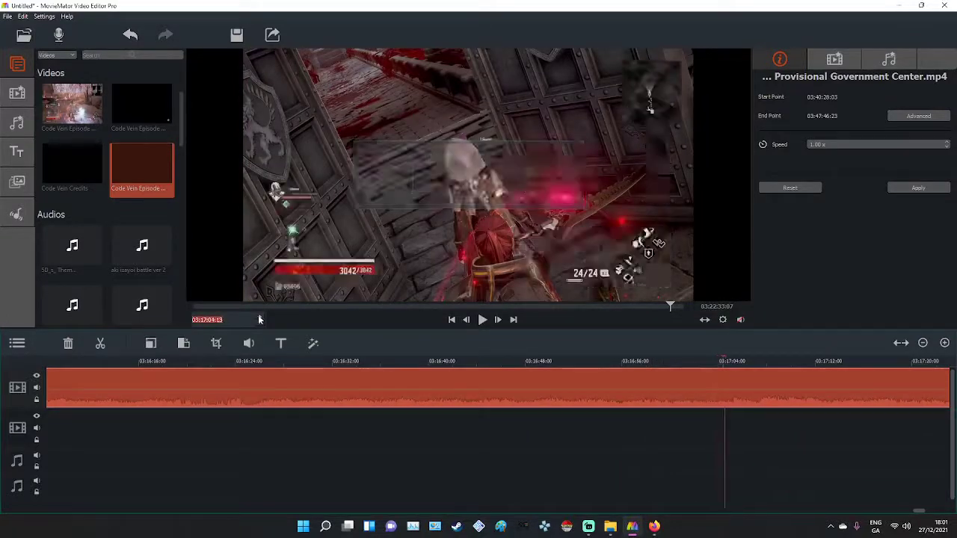
pyautogui.rightClick(593, 389)
pyautogui.click(635, 419)
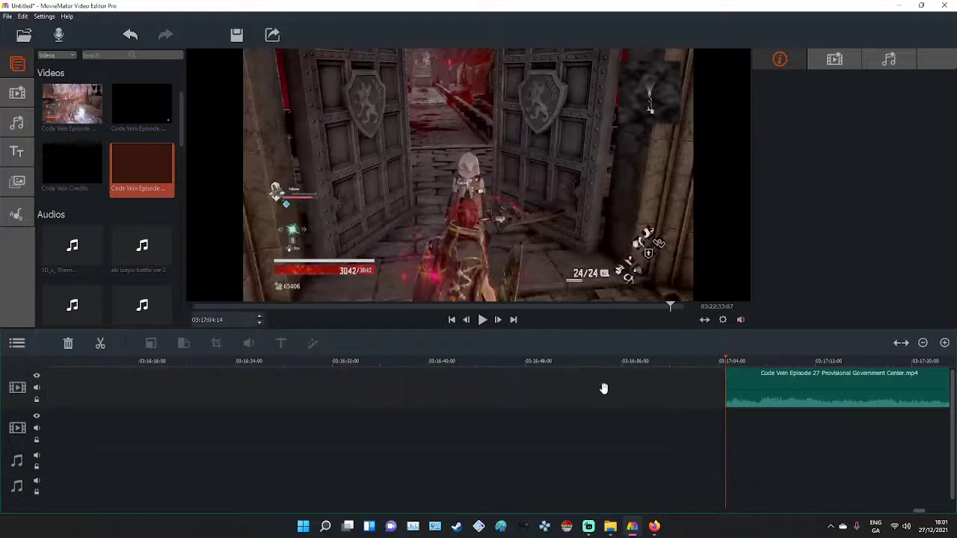
# Move the remaining Provisional Government Center clip back against the end of the preceding footage.
pyautogui.click(815, 391)
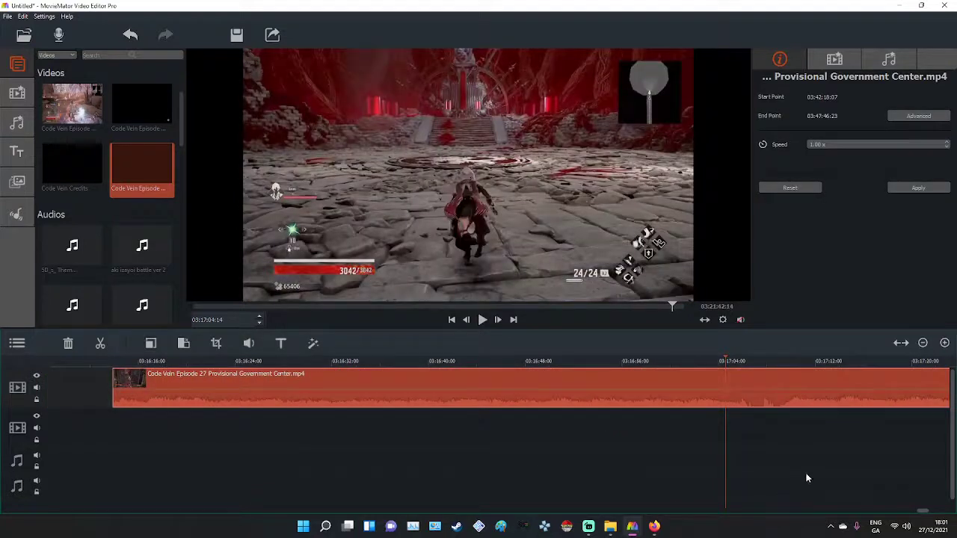
pyautogui.moveTo(922, 513); pyautogui.dragTo(917, 513)
pyautogui.moveTo(940, 391); pyautogui.dragTo(200, 387)
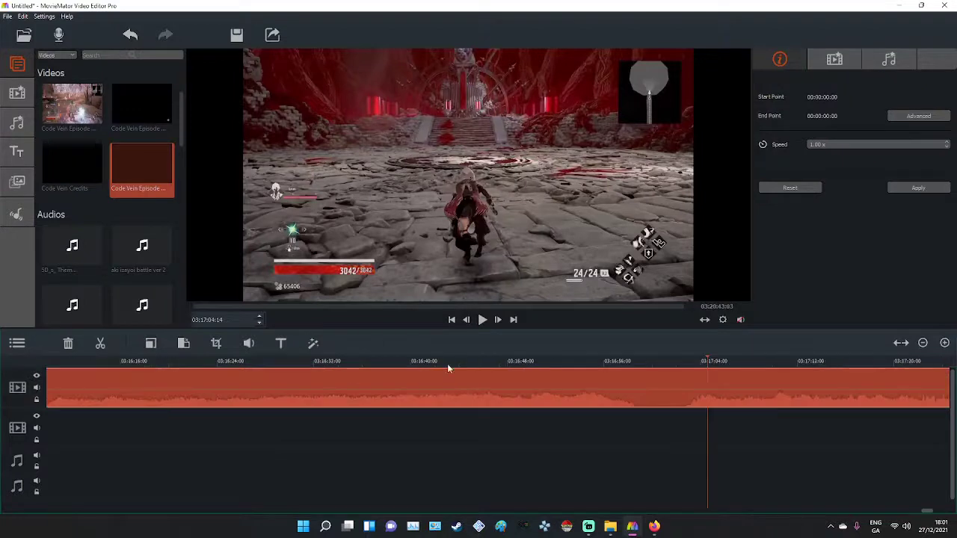
# Append the Skull King and Virgin Born Boss Fights_Trim clip after the end of the existing footage.
pyautogui.moveTo(486, 363); pyautogui.dragTo(941, 365)
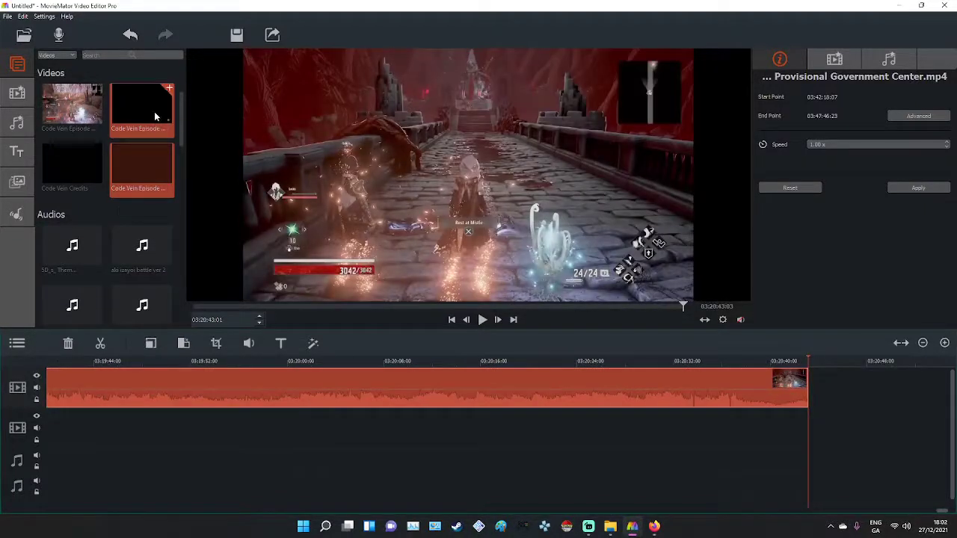
pyautogui.moveTo(72, 110); pyautogui.dragTo(807, 386)
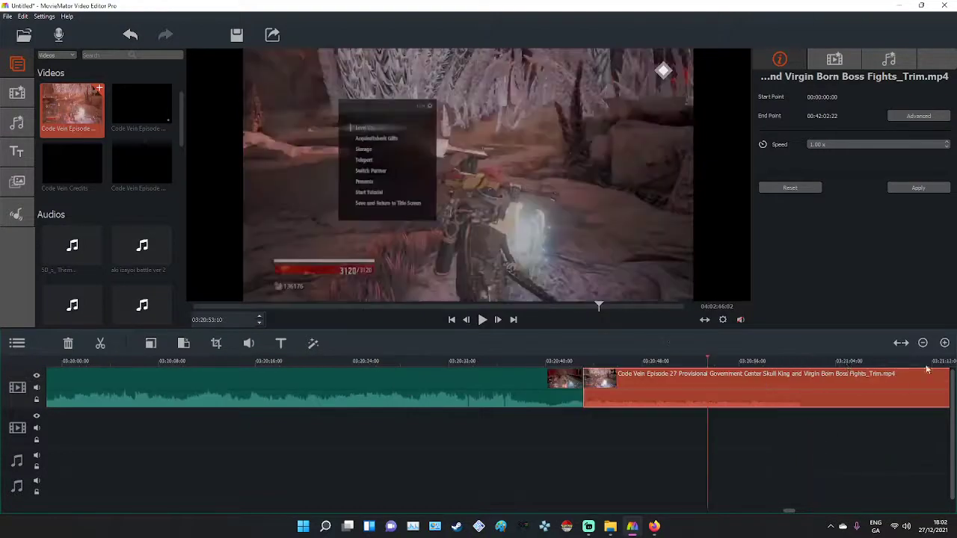
# Trim the first 34 seconds off the boss fights clip and move the rest back against the preceding footage.
pyautogui.click(857, 362)
pyautogui.moveTo(948, 369); pyautogui.dragTo(531, 387)
pyautogui.rightClick(760, 386)
pyautogui.click(784, 449)
pyautogui.press('Delete')
pyautogui.moveTo(639, 386); pyautogui.dragTo(471, 385)
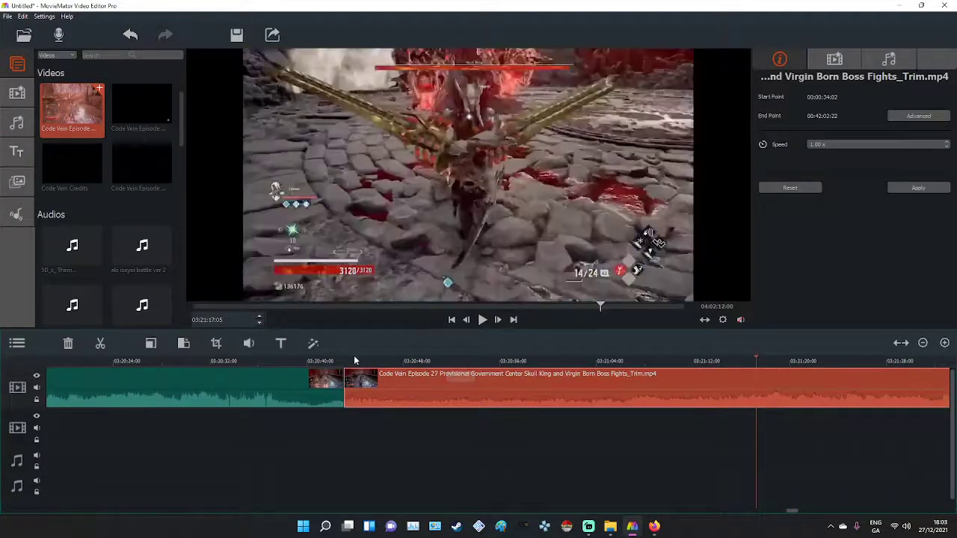
# Skim to the respawn at the mistle, split the boss fights clip at 03:24:10:04 and delete the lost-fight segment before it.
pyautogui.moveTo(747, 361); pyautogui.dragTo(955, 365)
pyautogui.hscroll(5, 954, 364)
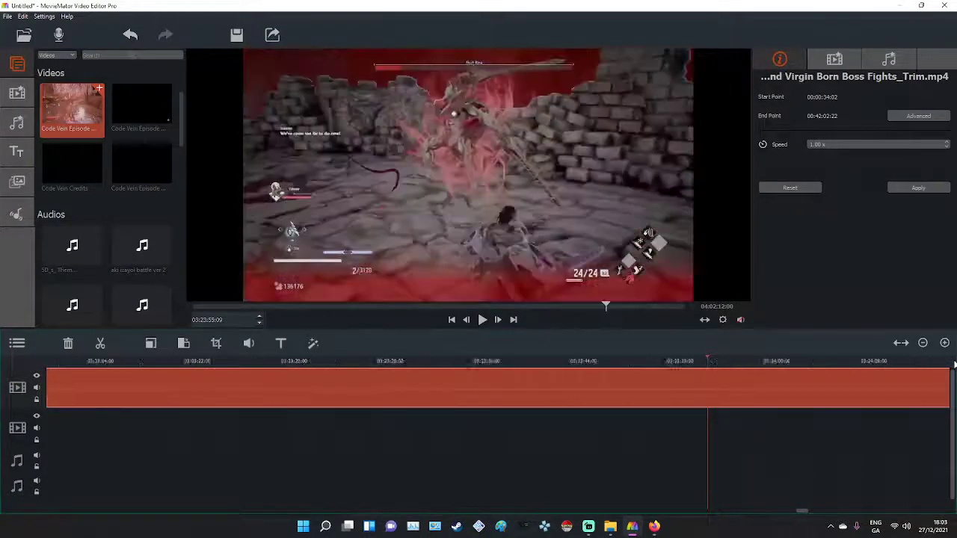
pyautogui.moveTo(708, 362); pyautogui.dragTo(639, 364)
pyautogui.click(261, 317)
pyautogui.click(262, 320)
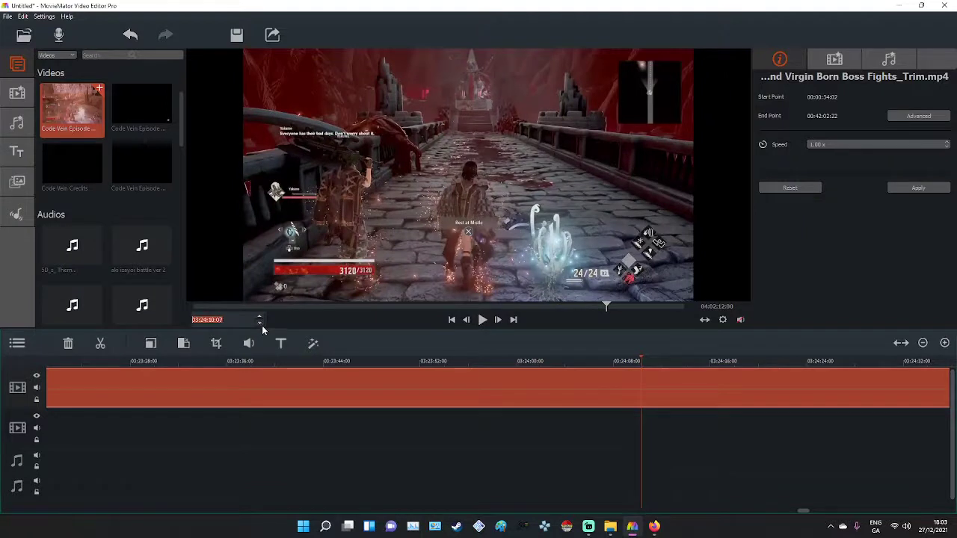
pyautogui.click(257, 323)
pyautogui.press('s')
pyautogui.press('Delete')
# Move the remaining boss fights clip back along the track until it meets the end of the preceding footage.
pyautogui.moveTo(758, 380); pyautogui.dragTo(474, 385)
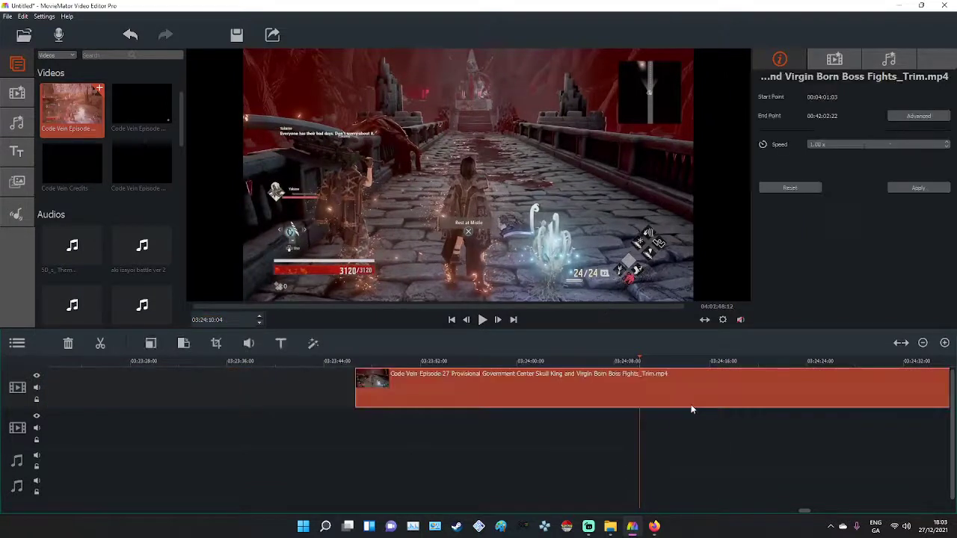
pyautogui.moveTo(622, 389); pyautogui.dragTo(386, 388)
pyautogui.moveTo(428, 389); pyautogui.dragTo(379, 389)
pyautogui.moveTo(792, 507); pyautogui.dragTo(804, 514)
pyautogui.click(582, 363)
pyautogui.moveTo(884, 396); pyautogui.dragTo(135, 400)
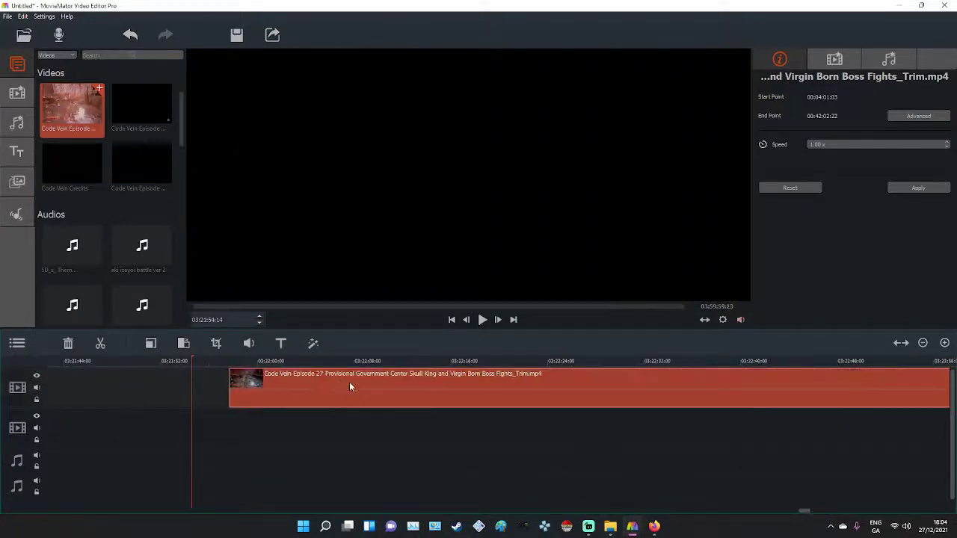
pyautogui.moveTo(805, 513); pyautogui.dragTo(804, 515)
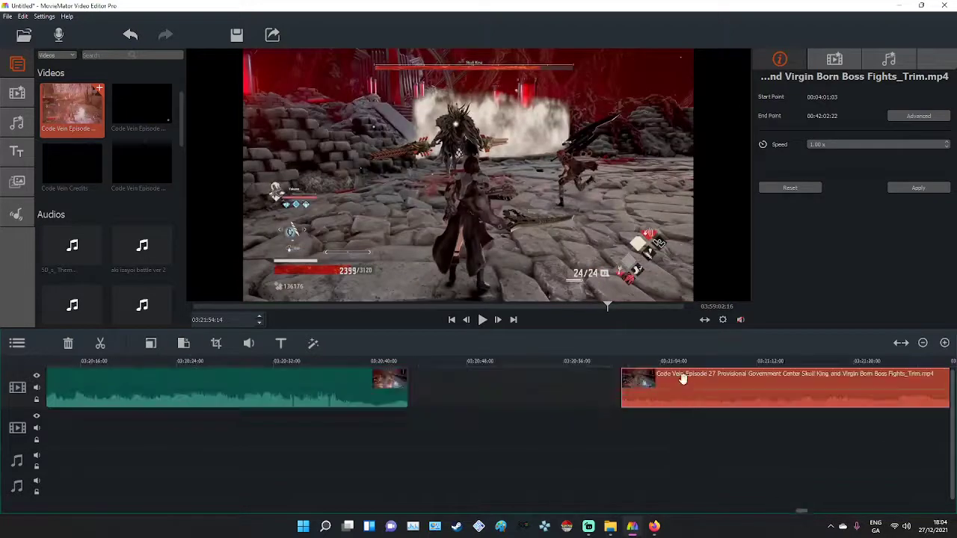
pyautogui.moveTo(684, 377); pyautogui.dragTo(472, 378)
# Skim the boss fights clip to 03:25:29:00, unmute the preview and switch to Firefox.
pyautogui.moveTo(773, 361); pyautogui.dragTo(734, 351)
pyautogui.click(741, 321)
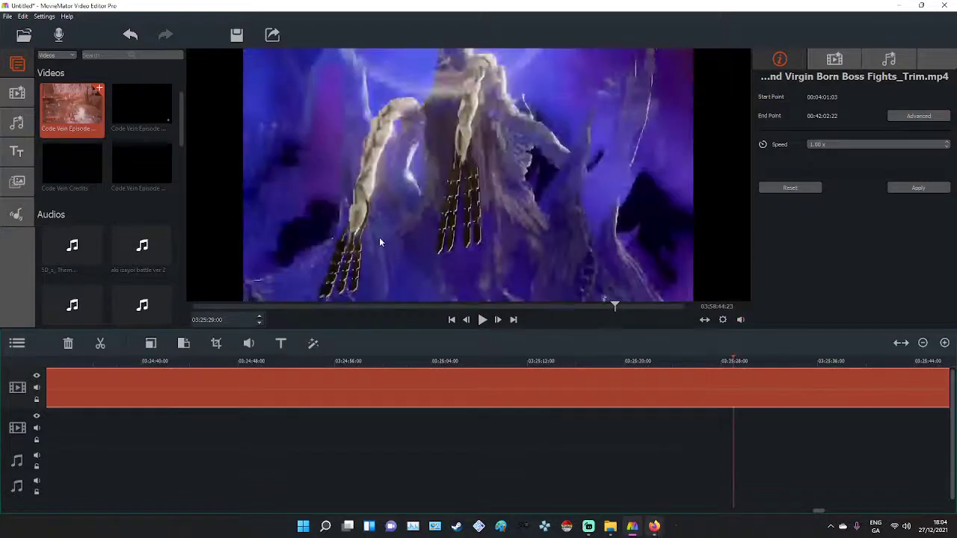
pyautogui.click(655, 526)
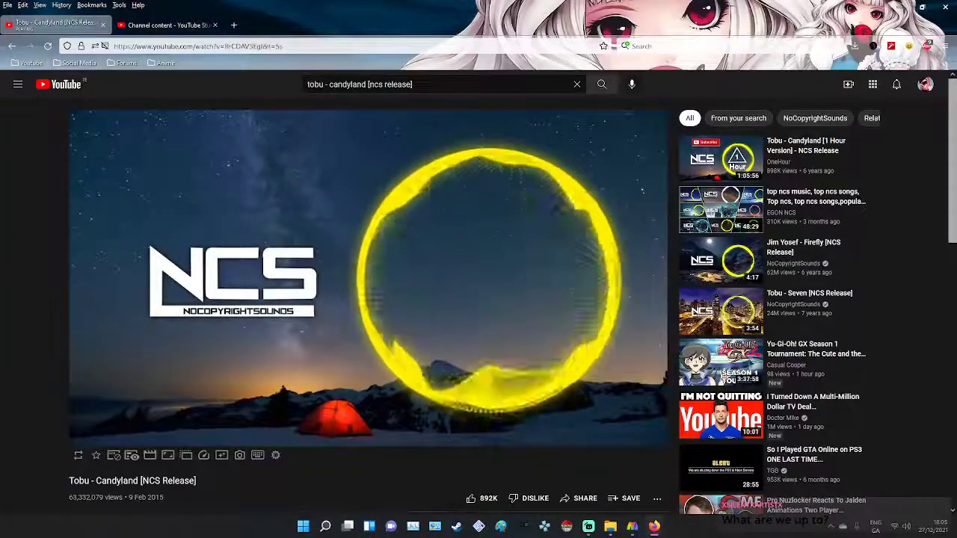
# Switch back to MovieMator and skim the boss fights clip from 03:27:29:10 for the next cut point.
pyautogui.click(632, 527)
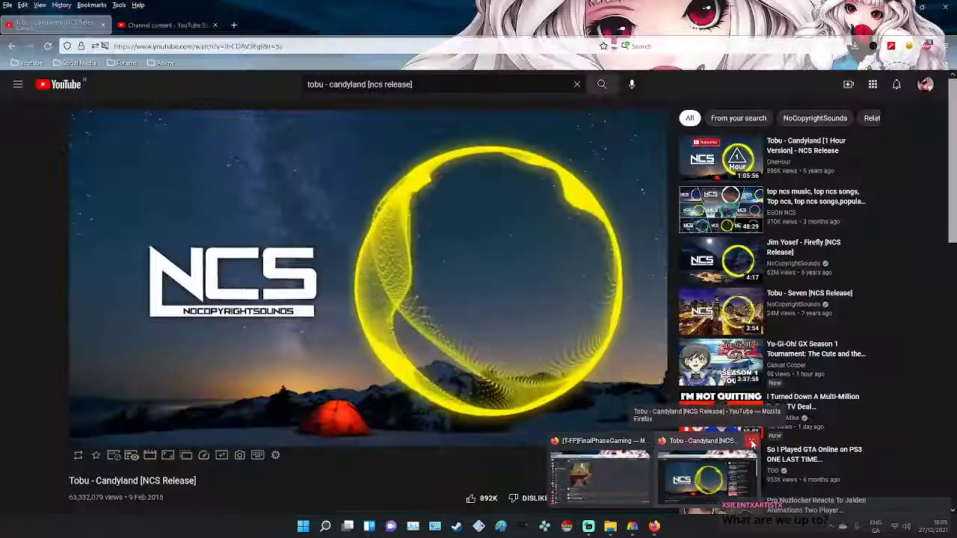
pyautogui.click(635, 528)
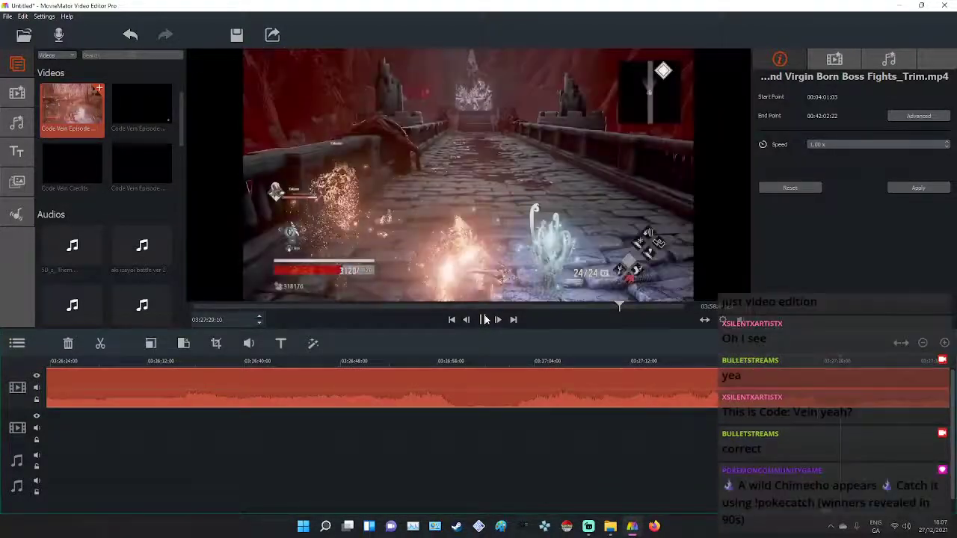
pyautogui.click(482, 319)
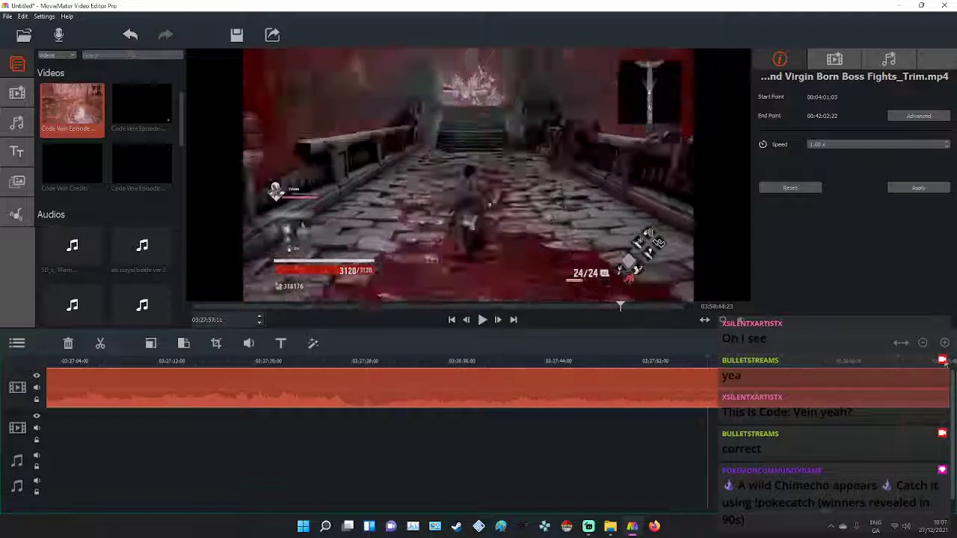
pyautogui.click(650, 362)
pyautogui.moveTo(579, 362); pyautogui.dragTo(404, 361)
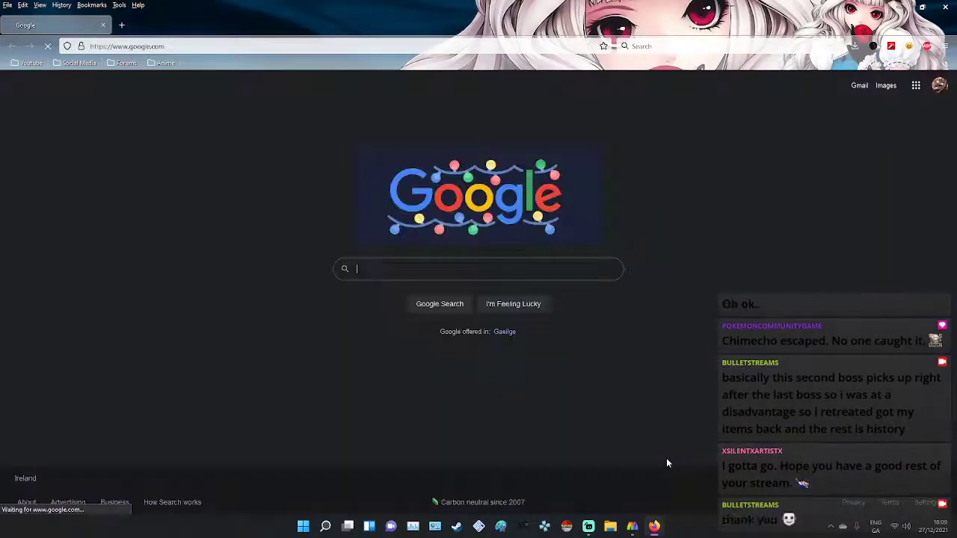
# Look up "candyland" in Firefox, open the Tobu - Candyland [NCS Release] video on YouTube and set it to loop.
pyautogui.click(242, 41)
pyautogui.write('candyland')
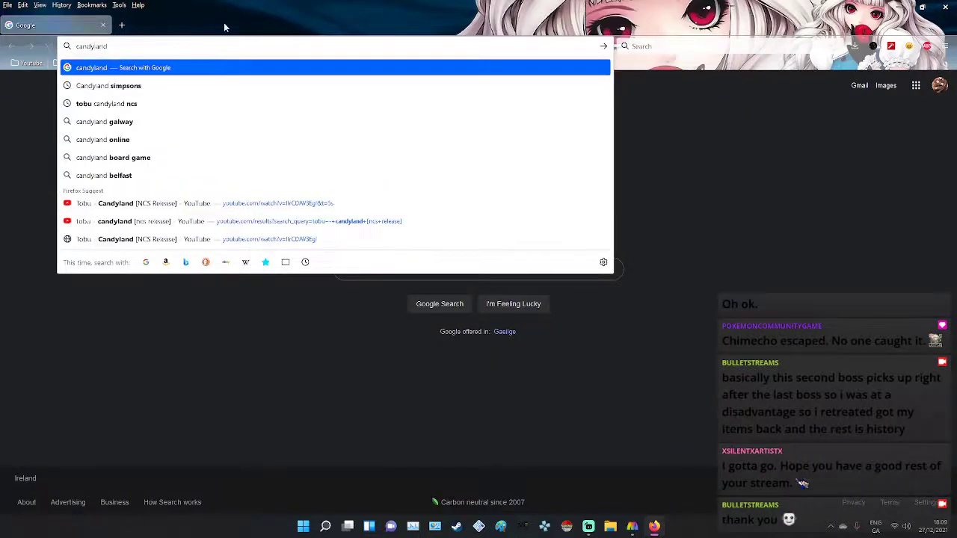
pyautogui.click(199, 203)
pyautogui.moveTo(633, 529)
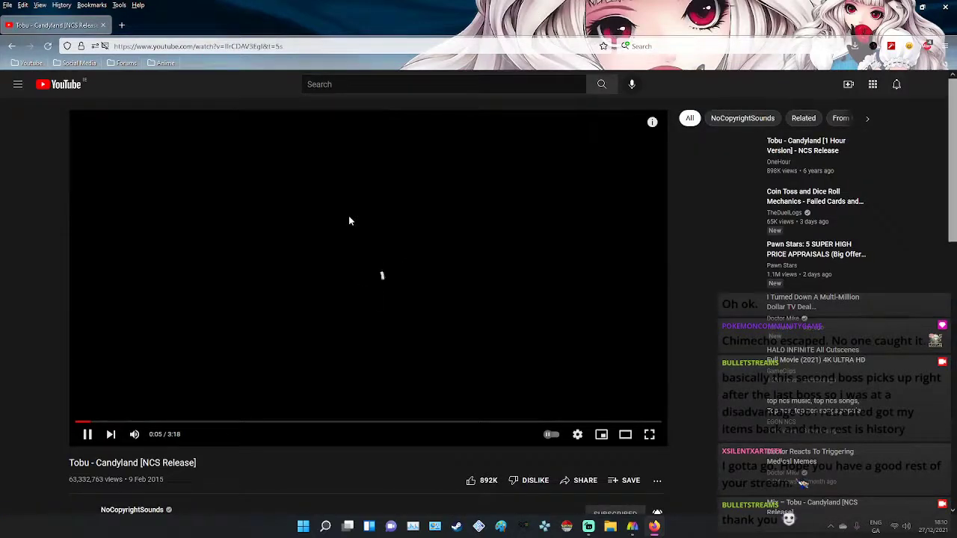
pyautogui.rightClick(350, 218)
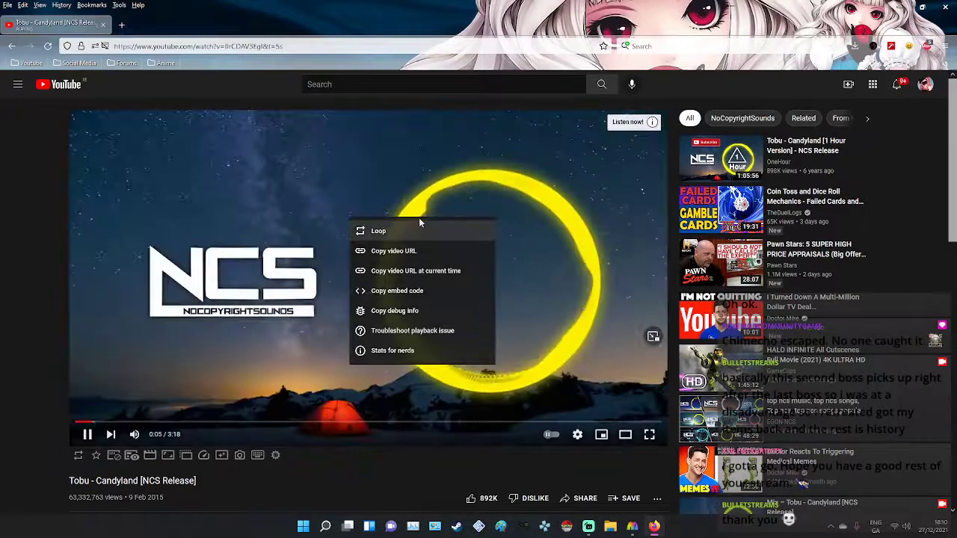
pyautogui.click(420, 225)
# Switch to MovieMator and split the boss fights clip at about 03:27:51.
pyautogui.click(632, 527)
pyautogui.moveTo(404, 364)
pyautogui.mouseDown()
pyautogui.moveTo(392, 364)
pyautogui.moveTo(417, 361)
pyautogui.moveTo(398, 363)
pyautogui.mouseUp()
pyautogui.rightClick(397, 376)
pyautogui.click(421, 436)
# Split the boss fights clip again at 03:28:50:00 and delete the segment before that point.
pyautogui.moveTo(706, 363); pyautogui.dragTo(600, 363)
pyautogui.click(641, 374)
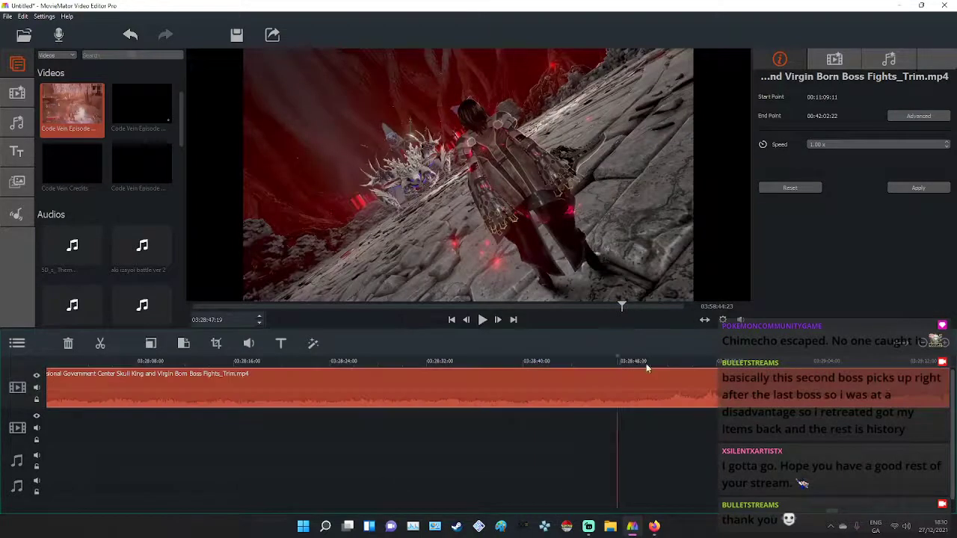
pyautogui.rightClick(644, 382)
pyautogui.click(665, 388)
pyautogui.rightClick(587, 384)
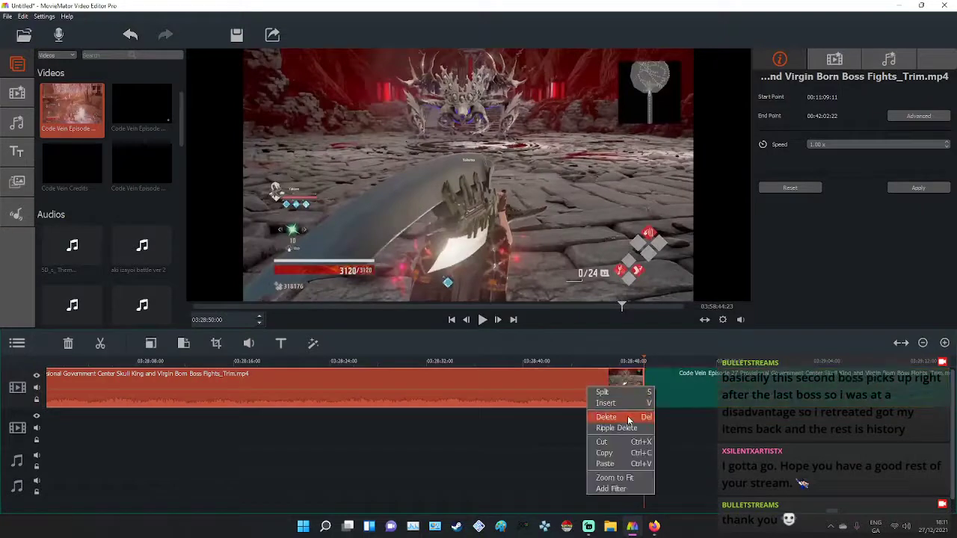
pyautogui.click(628, 418)
# Move the remaining boss fights clip back against the end of the preceding footage.
pyautogui.rightClick(783, 406)
pyautogui.click(727, 405)
pyautogui.rightClick(912, 384)
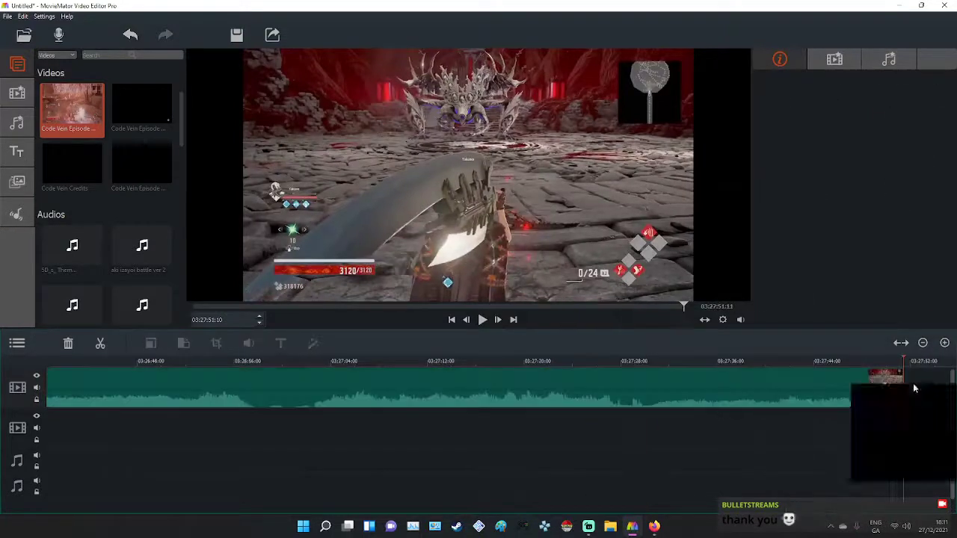
pyautogui.click(913, 416)
# Try to split the moved boss fights clip at 03:32:32:19 and undo the last edit.
pyautogui.moveTo(932, 364); pyautogui.dragTo(372, 362)
pyautogui.rightClick(388, 405)
pyautogui.click(404, 414)
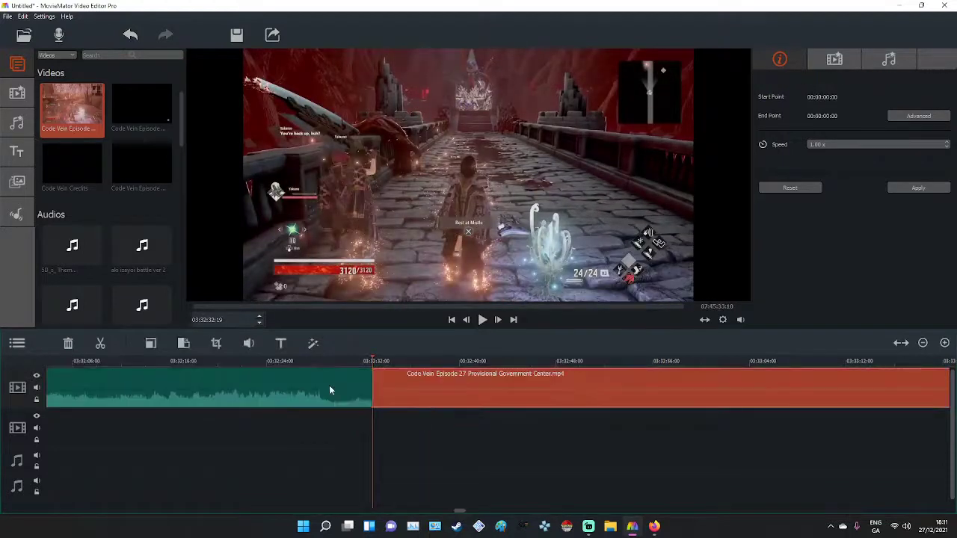
pyautogui.rightClick(329, 390)
pyautogui.click(461, 434)
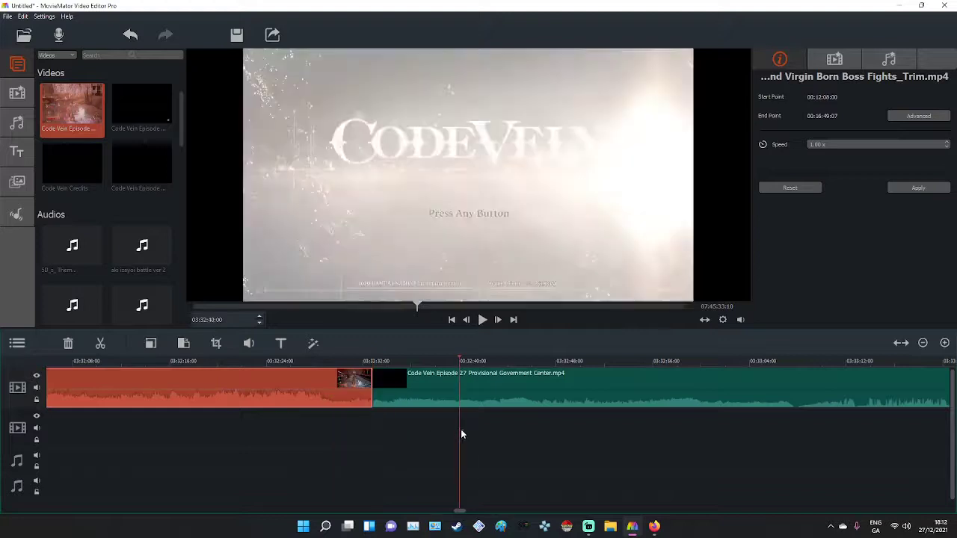
pyautogui.hotkey('ctrl', 'z')
# Skim the track toward its end and redo the undone edit.
pyautogui.moveTo(852, 516); pyautogui.dragTo(428, 488)
pyautogui.moveTo(572, 362); pyautogui.dragTo(748, 317)
pyautogui.moveTo(666, 306); pyautogui.dragTo(686, 308)
pyautogui.click(166, 37)
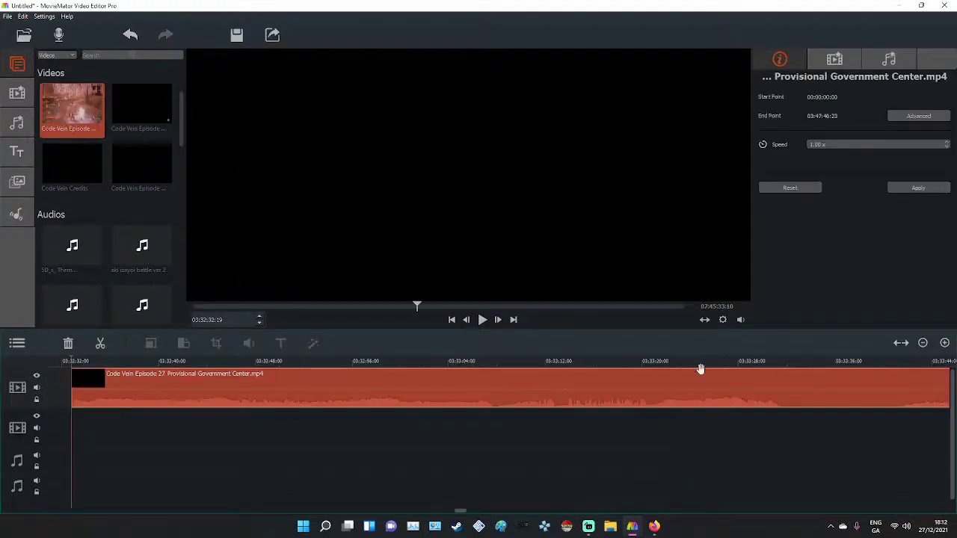
# Clear the leftover footage from the track after 03:27:51:11.
pyautogui.moveTo(462, 512); pyautogui.dragTo(451, 512)
pyautogui.moveTo(346, 362); pyautogui.dragTo(355, 363)
pyautogui.moveTo(451, 512); pyautogui.dragTo(894, 490)
pyautogui.click(935, 365)
pyautogui.moveTo(619, 365); pyautogui.dragTo(665, 366)
pyautogui.rightClick(624, 385)
pyautogui.click(645, 417)
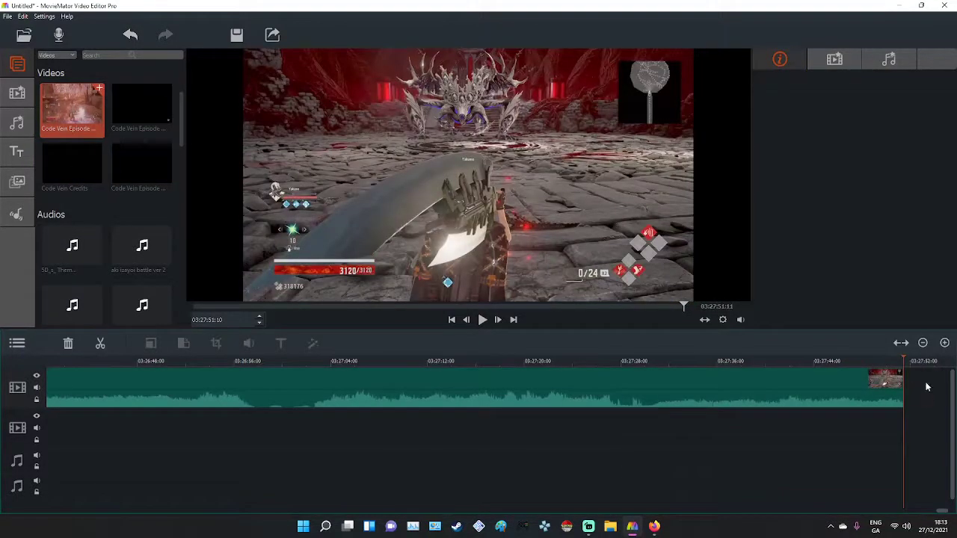
# Add the full boss fights clip again after the preceding footage and mute the preview while skimming it.
pyautogui.moveTo(928, 387); pyautogui.dragTo(927, 388)
pyautogui.moveTo(707, 362); pyautogui.dragTo(351, 360)
pyautogui.click(740, 320)
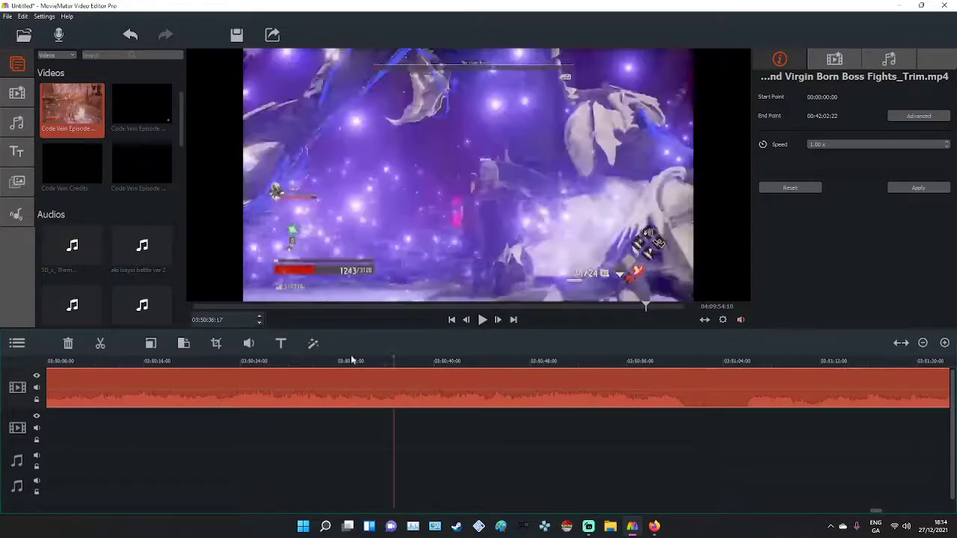
# Split the re-added boss fights clip at 03:44:33:06, at the respawn by the mistle, and delete the part before it.
pyautogui.moveTo(112, 359); pyautogui.dragTo(54, 364)
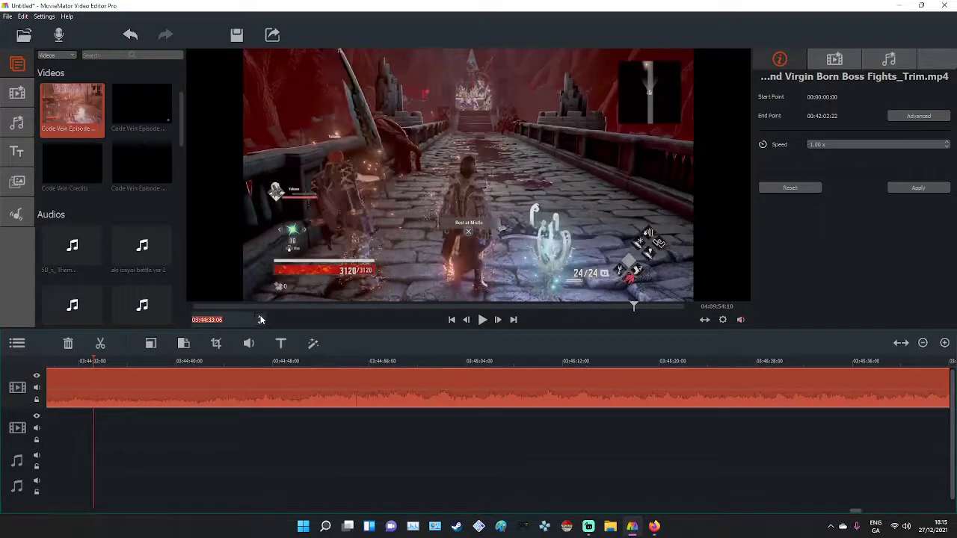
pyautogui.click(75, 389)
pyautogui.press('s')
pyautogui.press('Delete')
# Move the remaining boss fights clip back to the end of the preceding footage and delete the short leftover segment at the track's end.
pyautogui.rightClick(196, 404)
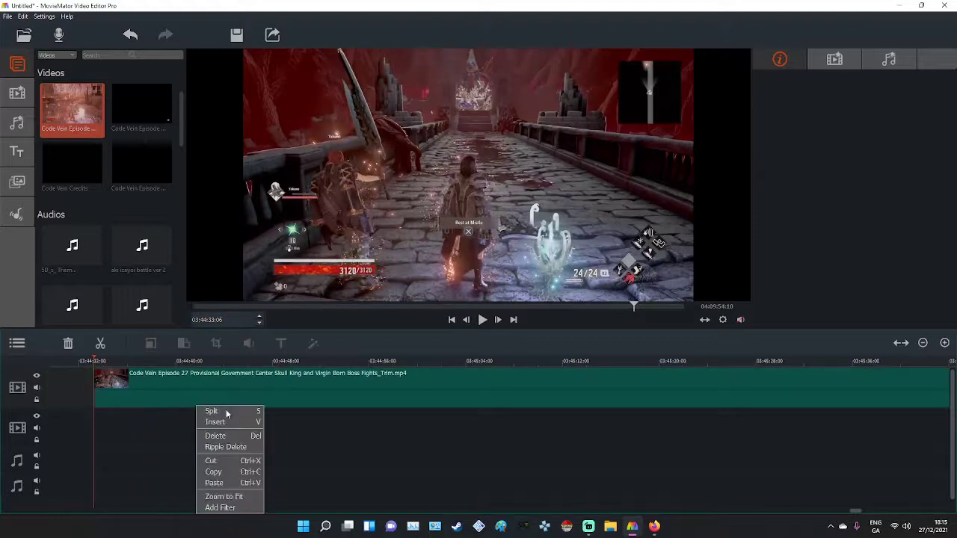
pyautogui.click(263, 417)
pyautogui.moveTo(855, 511); pyautogui.dragTo(942, 511)
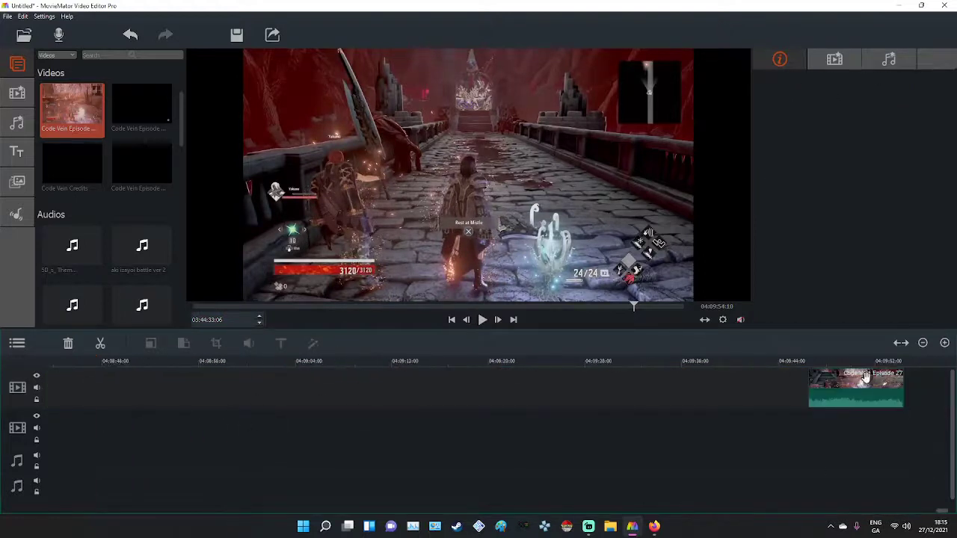
pyautogui.click(867, 381)
pyautogui.moveTo(858, 512); pyautogui.dragTo(944, 512)
pyautogui.moveTo(818, 364); pyautogui.dragTo(947, 362)
pyautogui.press('Delete')
pyautogui.rightClick(908, 381)
pyautogui.click(915, 409)
# Play on with the preview volume raised and ripple-delete the loading screen between about 03:41:36 and 03:42:00:18.
pyautogui.press('space')
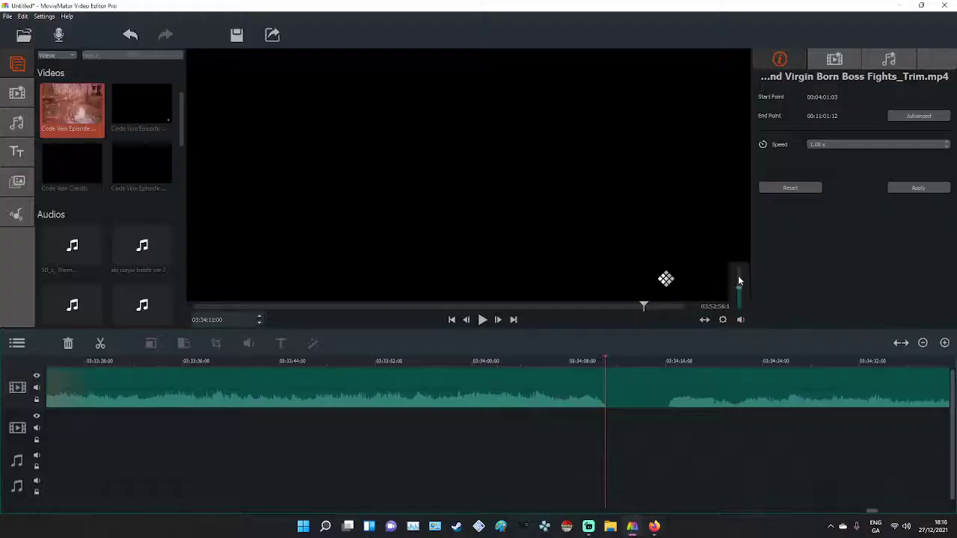
pyautogui.moveTo(739, 280); pyautogui.dragTo(739, 270)
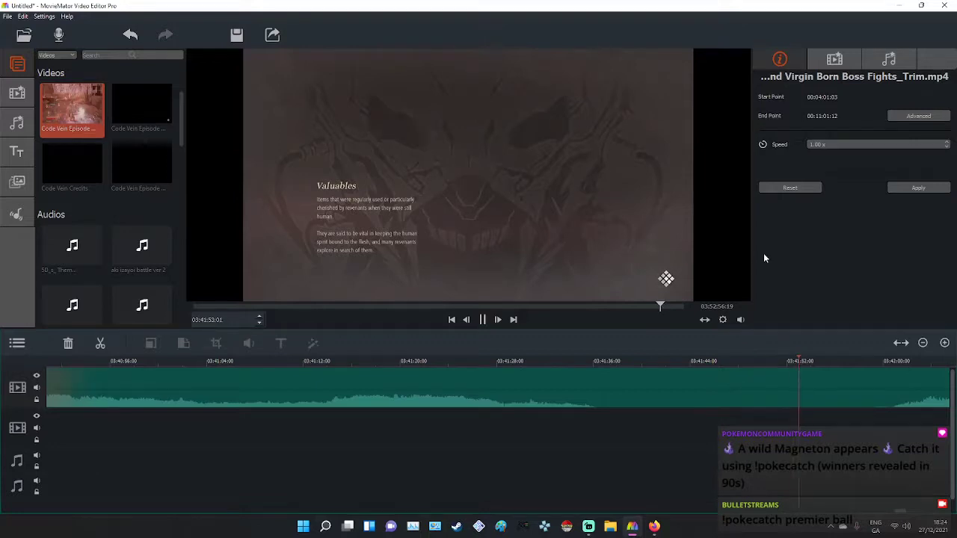
pyautogui.click(598, 363)
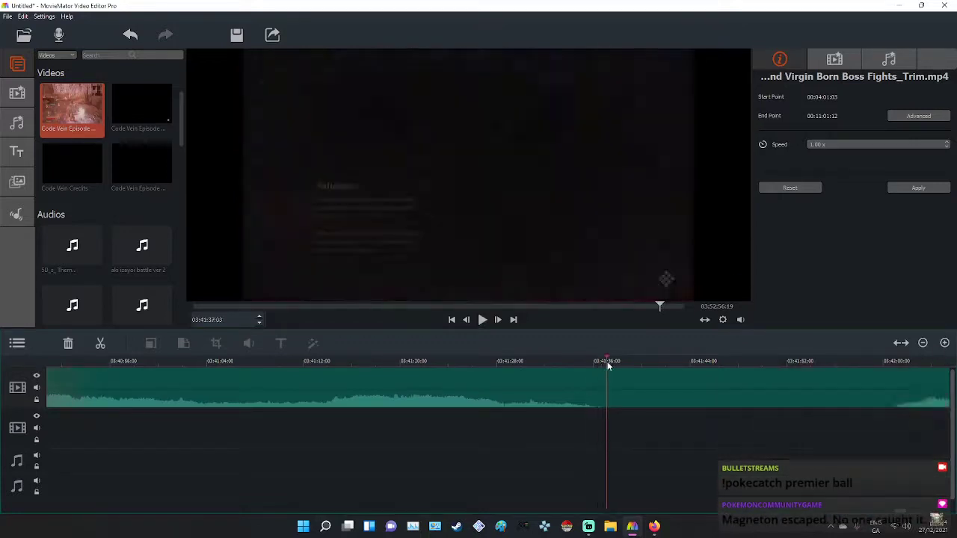
pyautogui.rightClick(625, 395)
pyautogui.click(641, 400)
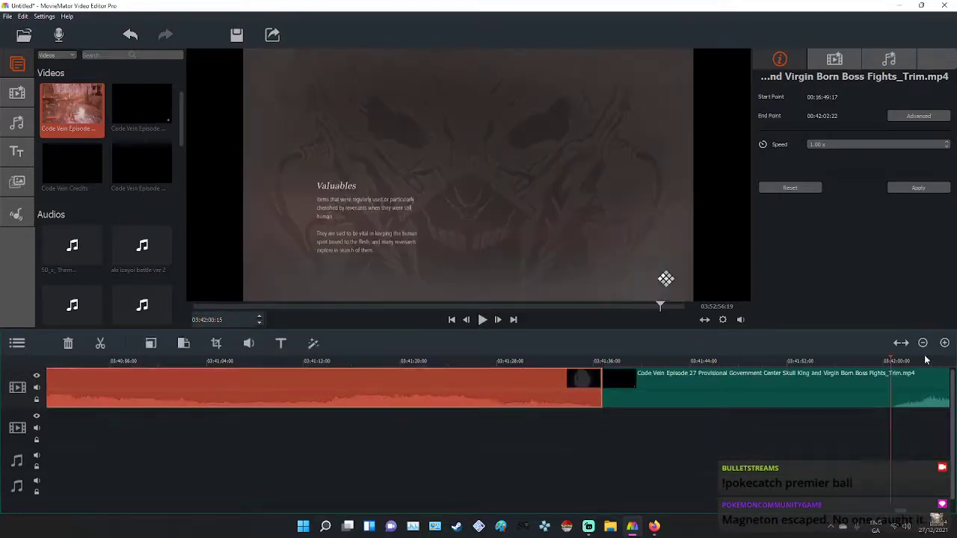
pyautogui.click(894, 362)
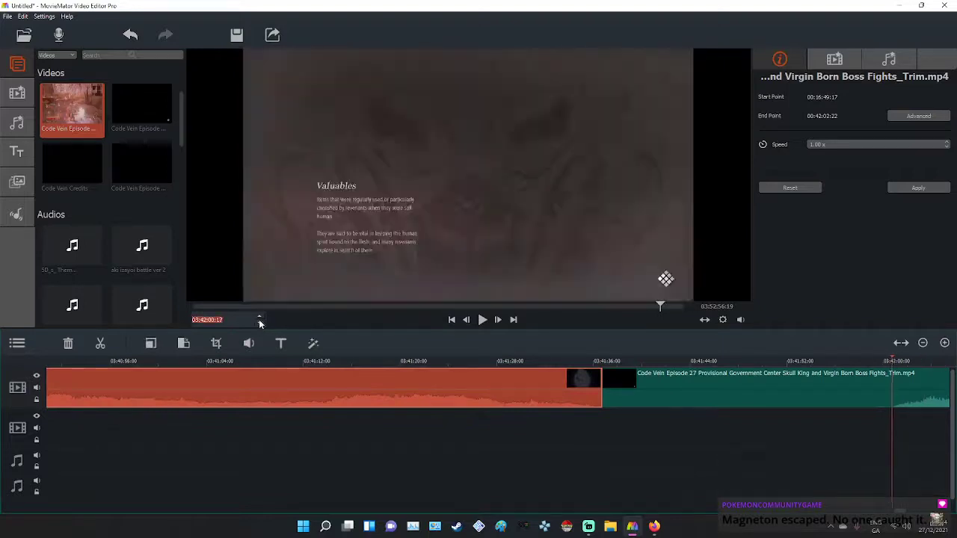
pyautogui.rightClick(881, 403)
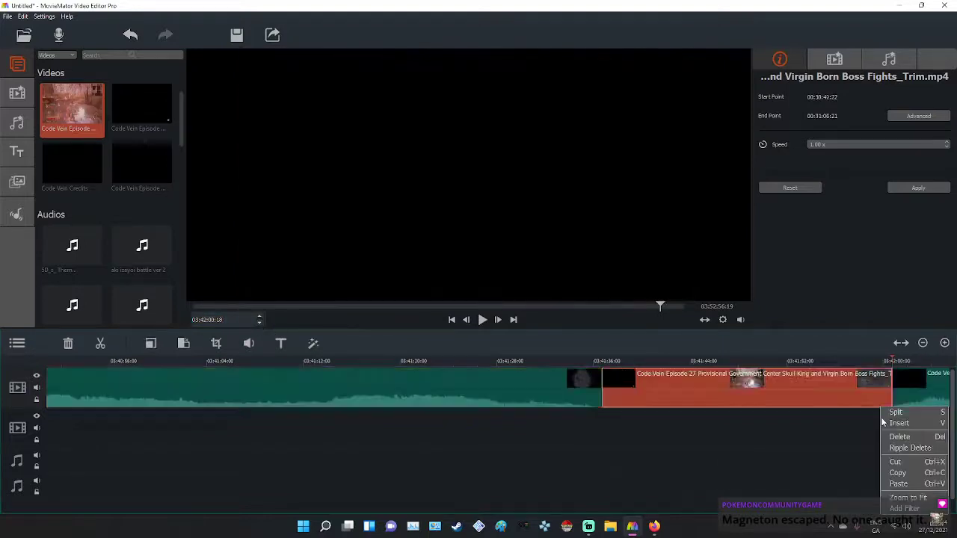
pyautogui.click(925, 449)
# Skim onward to the home base scene and split the boss fights clip at 03:47:56:20.
pyautogui.moveTo(624, 364); pyautogui.dragTo(942, 365)
pyautogui.moveTo(543, 372); pyautogui.dragTo(276, 363)
pyautogui.rightClick(312, 383)
pyautogui.click(338, 442)
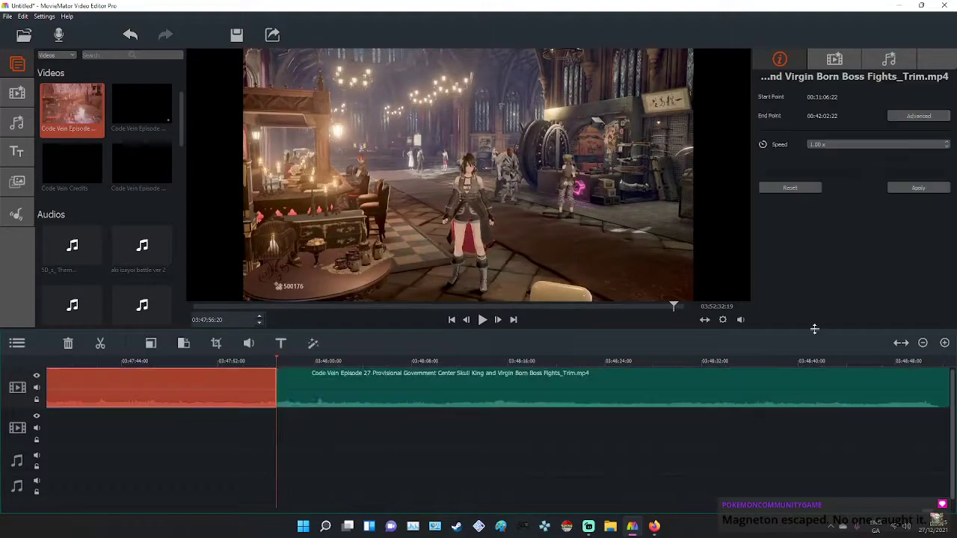
# Split the clip at 03:48:34:06, delete the idle section before it and move the remainder back to close the gap.
pyautogui.moveTo(886, 364); pyautogui.dragTo(730, 364)
pyautogui.rightClick(729, 386)
pyautogui.click(771, 400)
pyautogui.rightClick(650, 395)
pyautogui.click(678, 424)
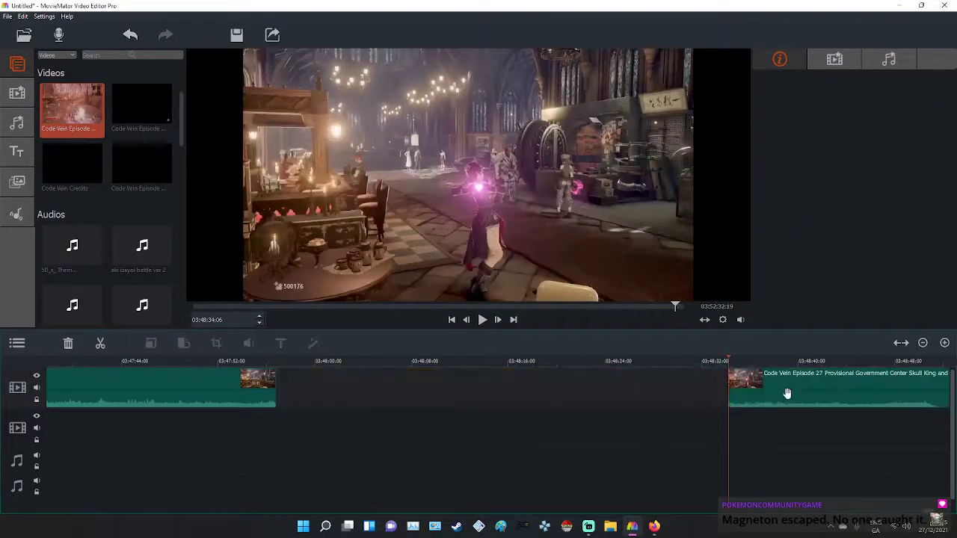
pyautogui.moveTo(786, 394); pyautogui.dragTo(406, 385)
pyautogui.moveTo(471, 389); pyautogui.dragTo(402, 390)
# Split out the black loading section between 03:48:14:04 and 03:48:27:04 and delete it.
pyautogui.click(366, 363)
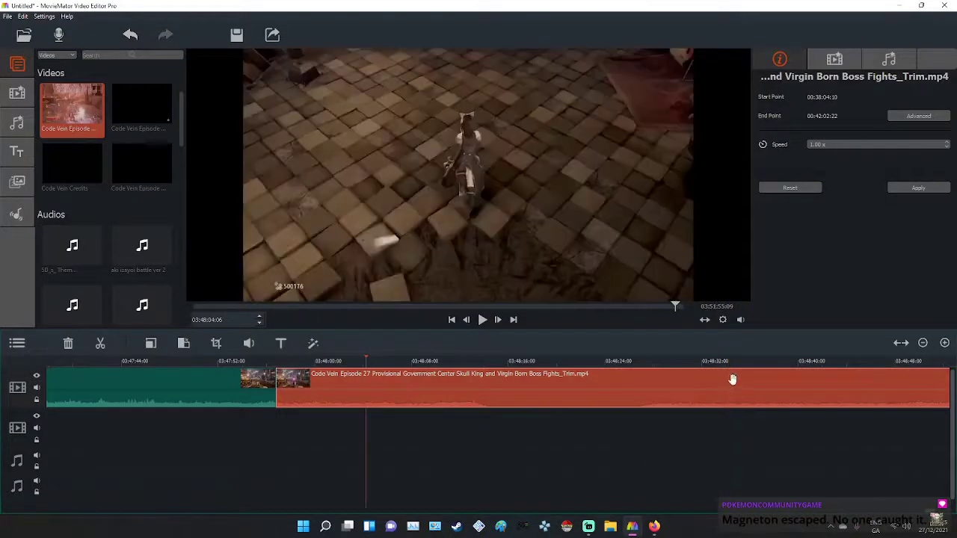
pyautogui.click(746, 363)
pyautogui.moveTo(329, 365); pyautogui.dragTo(487, 364)
pyautogui.press('s')
pyautogui.click(637, 366)
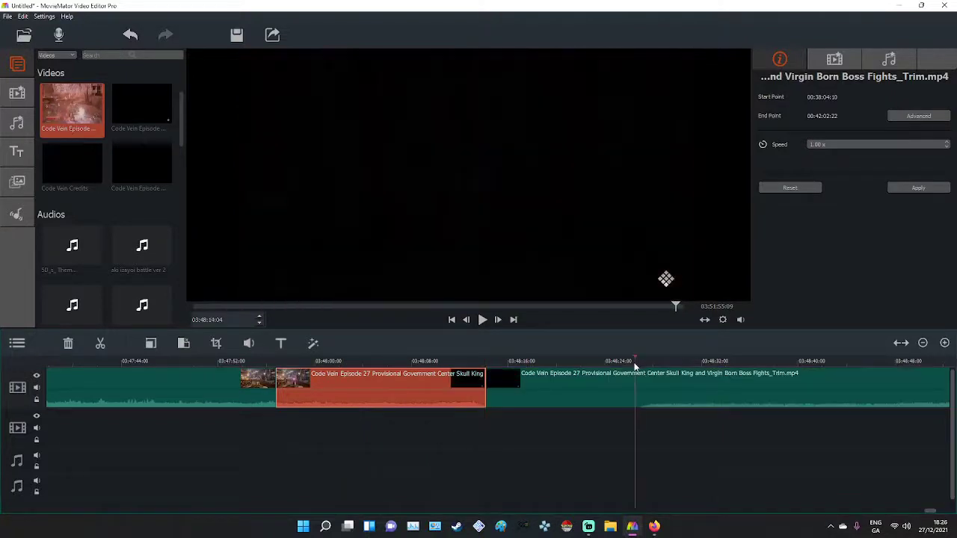
pyautogui.click(666, 365)
pyautogui.click(638, 376)
pyautogui.click(640, 364)
pyautogui.rightClick(642, 389)
pyautogui.click(649, 428)
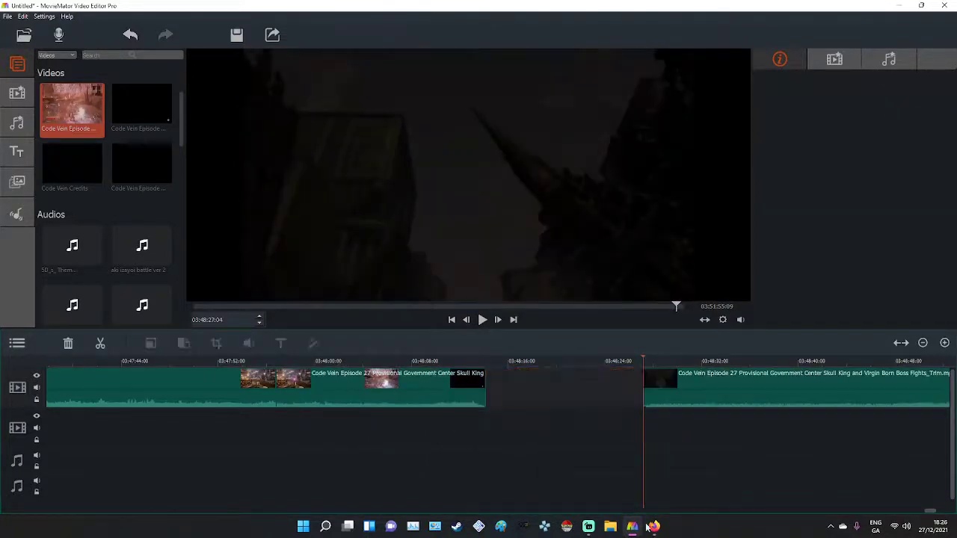
pyautogui.moveTo(654, 527)
pyautogui.click(620, 488)
pyautogui.hotkey('alt', 'Tab')
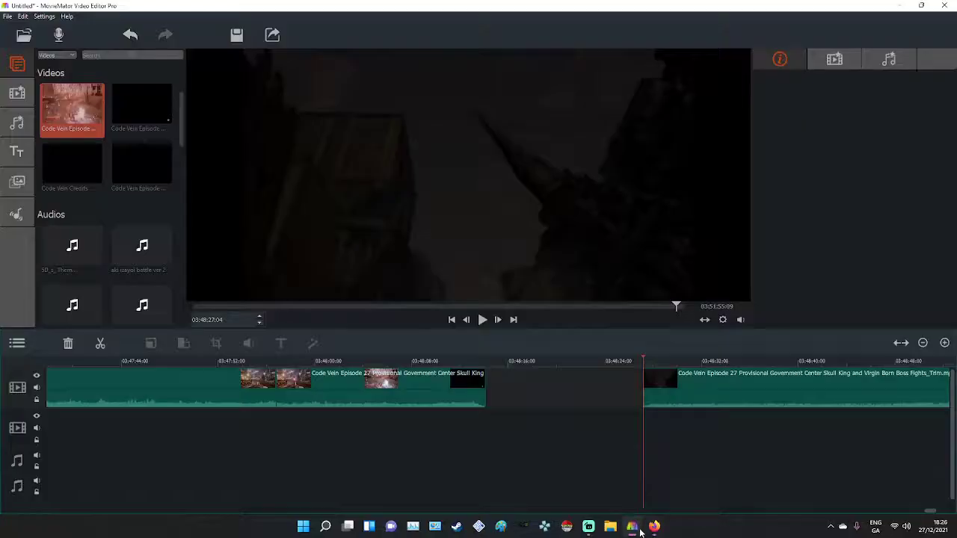
# Move the final boss fights segment back to close the gap and place the Code Vein Credits clip after it on the second video track.
pyautogui.moveTo(682, 400); pyautogui.dragTo(475, 395)
pyautogui.moveTo(645, 363); pyautogui.dragTo(944, 366)
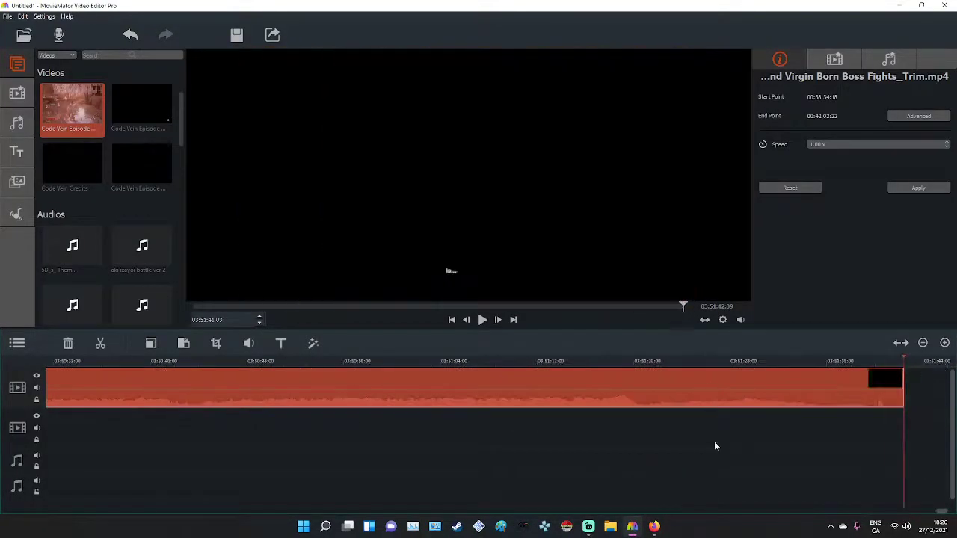
pyautogui.click(74, 166)
pyautogui.moveTo(954, 436); pyautogui.dragTo(823, 429)
# Split the credits clip at 04:01:37:21, moving its ending to the first video track, and mute the second video track.
pyautogui.moveTo(907, 511); pyautogui.dragTo(944, 513)
pyautogui.moveTo(787, 364); pyautogui.dragTo(744, 365)
pyautogui.press('s')
pyautogui.moveTo(772, 436); pyautogui.dragTo(776, 382)
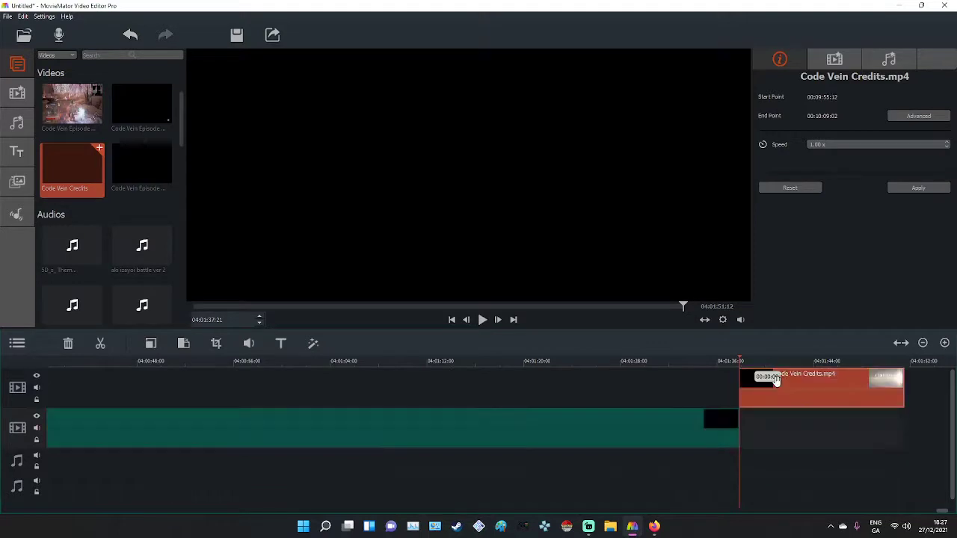
pyautogui.moveTo(940, 512)
pyautogui.mouseDown()
pyautogui.moveTo(2, 499)
pyautogui.moveTo(610, 519)
pyautogui.moveTo(941, 513)
pyautogui.mouseUp()
pyautogui.click(37, 428)
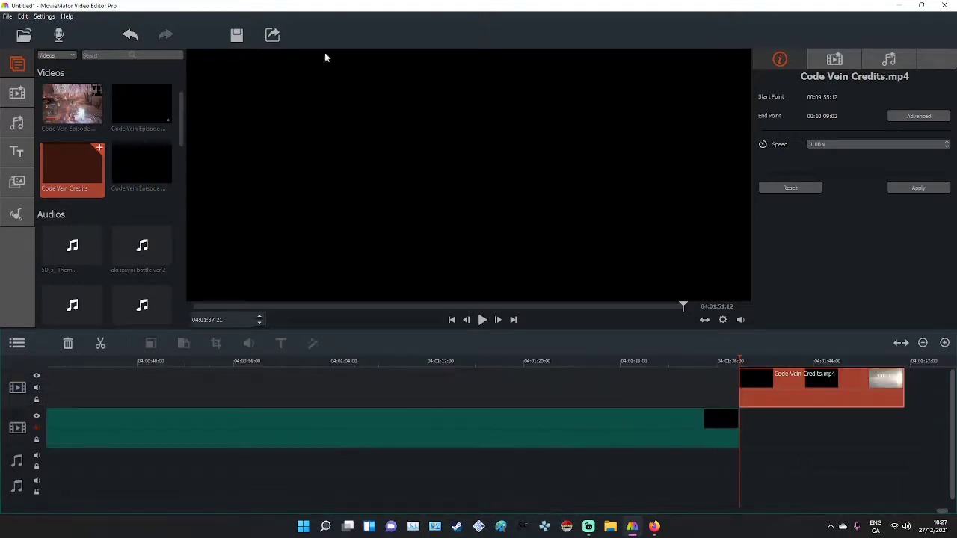
# Export the edited video to the Desktop as an MP4 named Code Vein Episode Finale Provisional Government Center True Ending + Secret Ending.
pyautogui.click(272, 35)
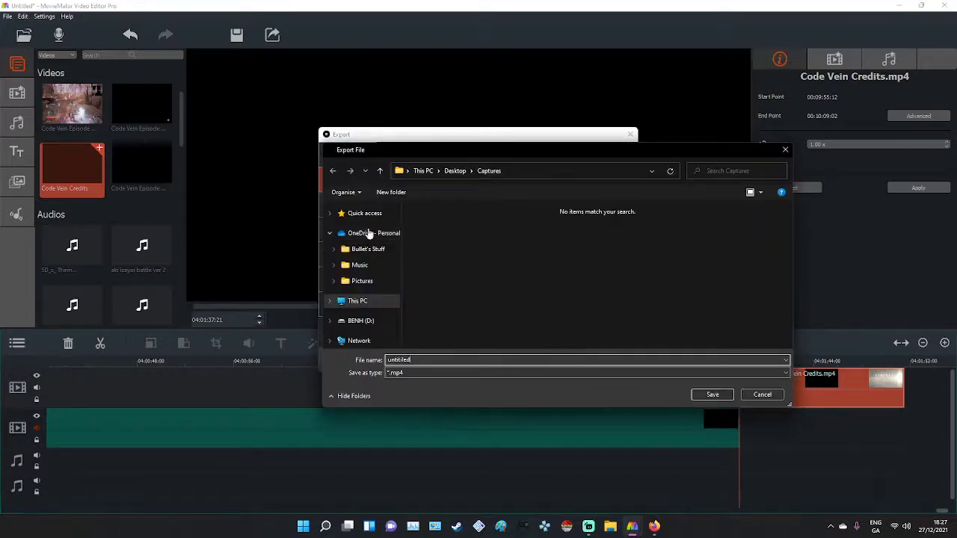
pyautogui.click(330, 214)
pyautogui.click(362, 246)
pyautogui.click(506, 360)
pyautogui.write('Code Vein Provisional Governmetn C')
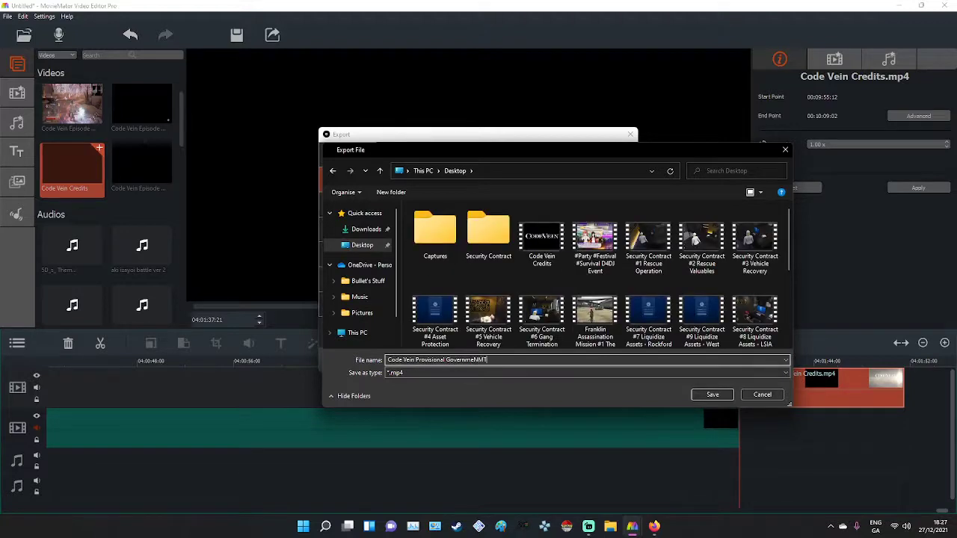
pyautogui.write('Episode Finale ')
pyautogui.write(' Center')
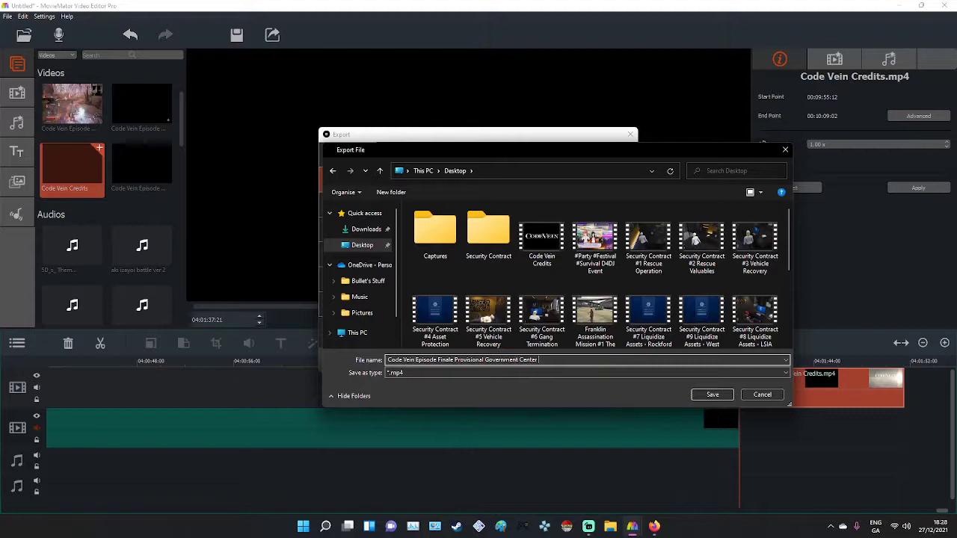
pyautogui.write(' True Ending + secret Ending')
pyautogui.click(698, 391)
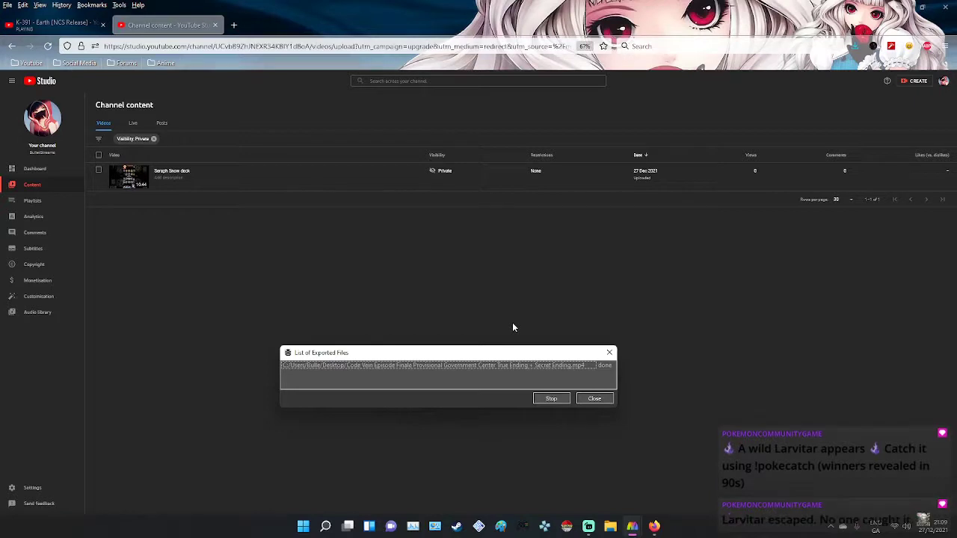
# Close the list of exported files and clear the browser's preview of recent downloads.
pyautogui.click(602, 403)
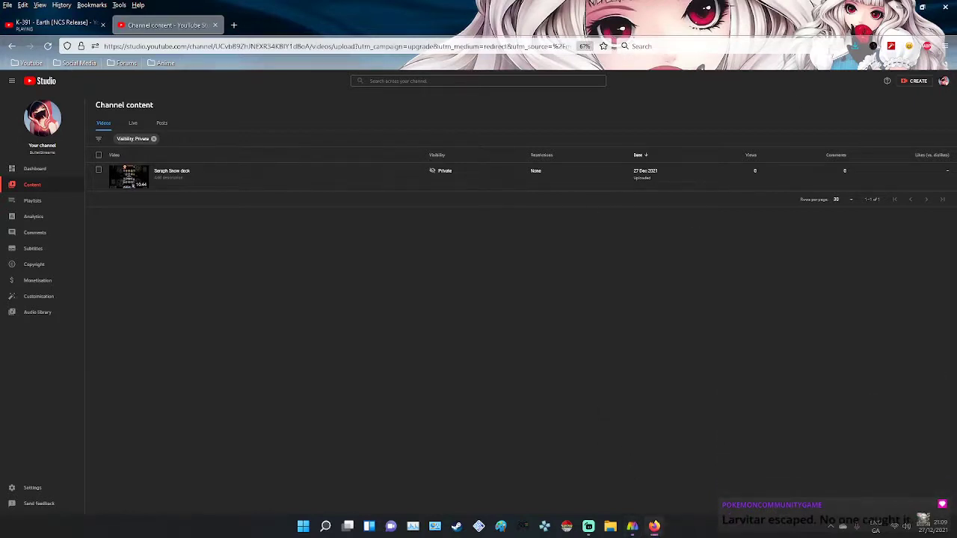
pyautogui.rightClick(751, 83)
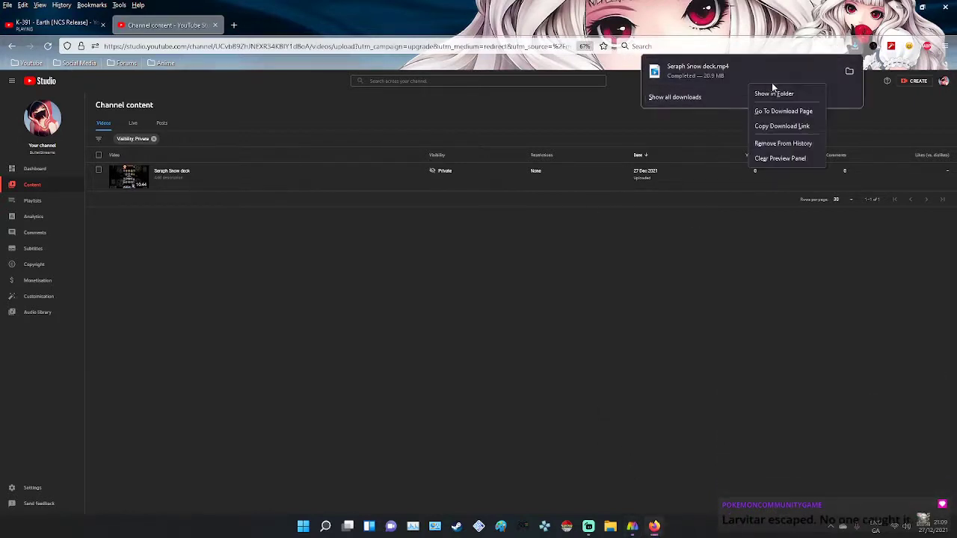
pyautogui.click(777, 159)
pyautogui.click(225, 178)
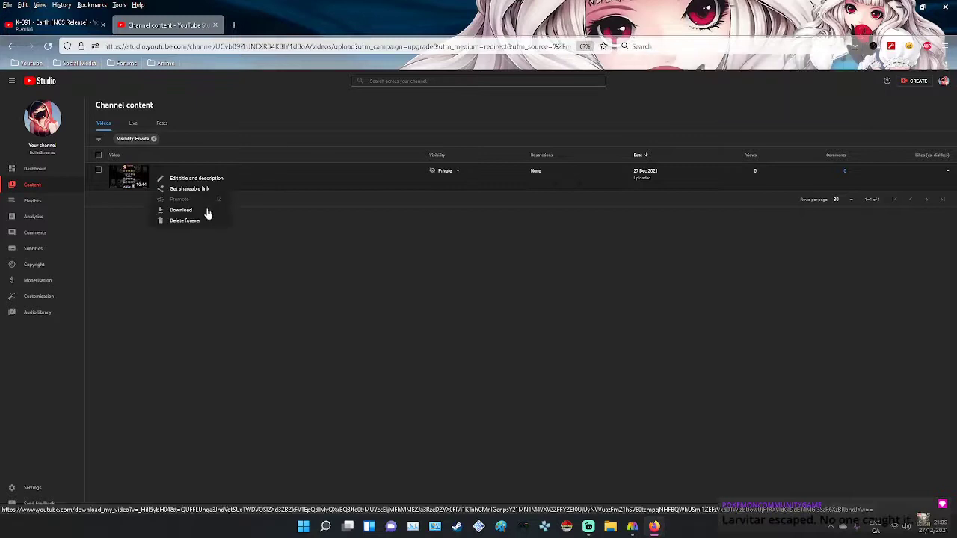
pyautogui.click(184, 220)
pyautogui.press('Escape')
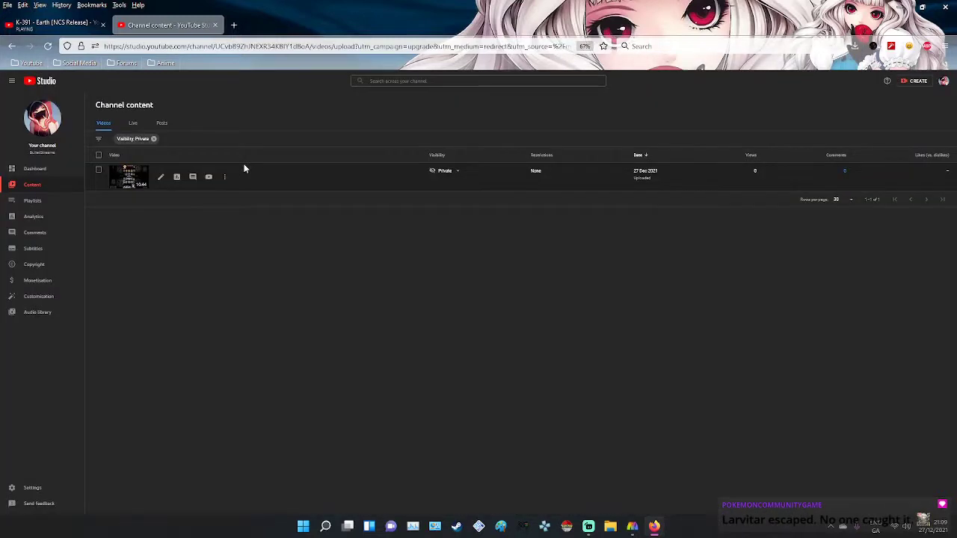
# Close the YouTube Studio page and switch back to MovieMator Video Editor Pro.
pyautogui.click(216, 25)
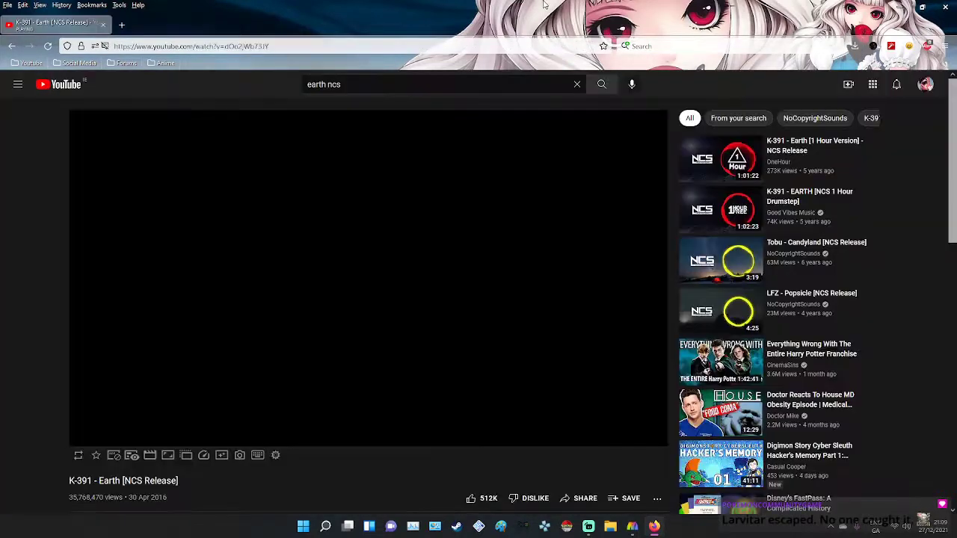
pyautogui.hotkey('alt', 'Tab')
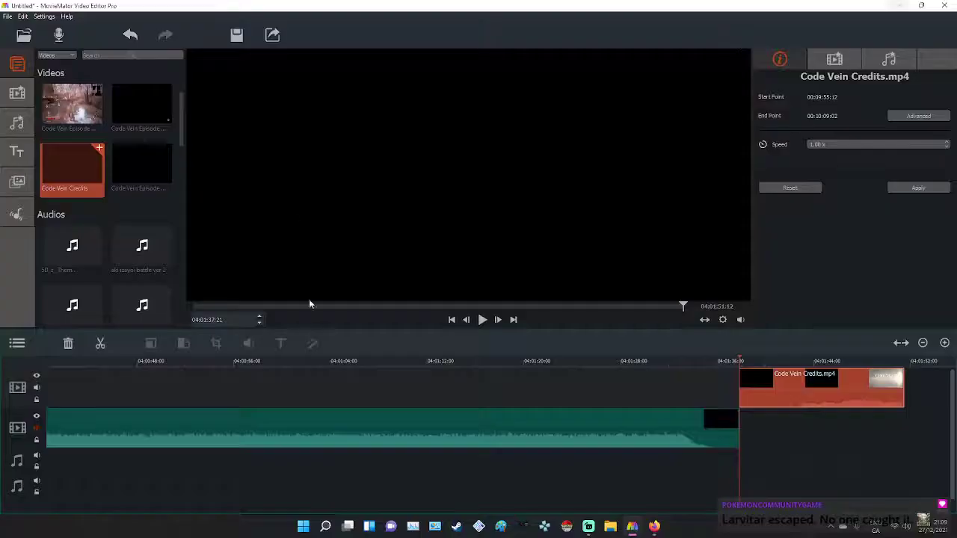
# Ripple-delete the Code Vein Credits clips from both video tracks and the last boss fights segment from the first video track.
pyautogui.rightClick(445, 447)
pyautogui.click(461, 467)
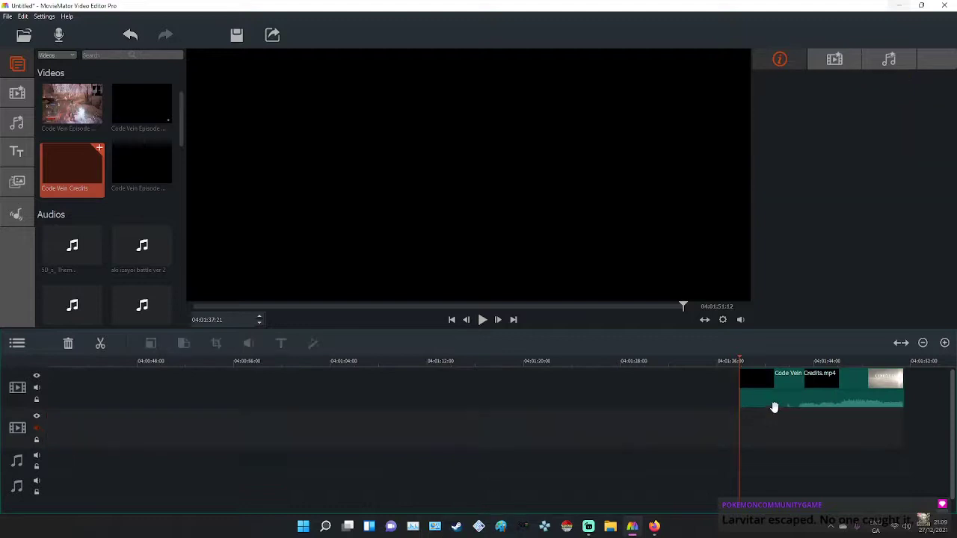
pyautogui.rightClick(839, 448)
pyautogui.click(872, 473)
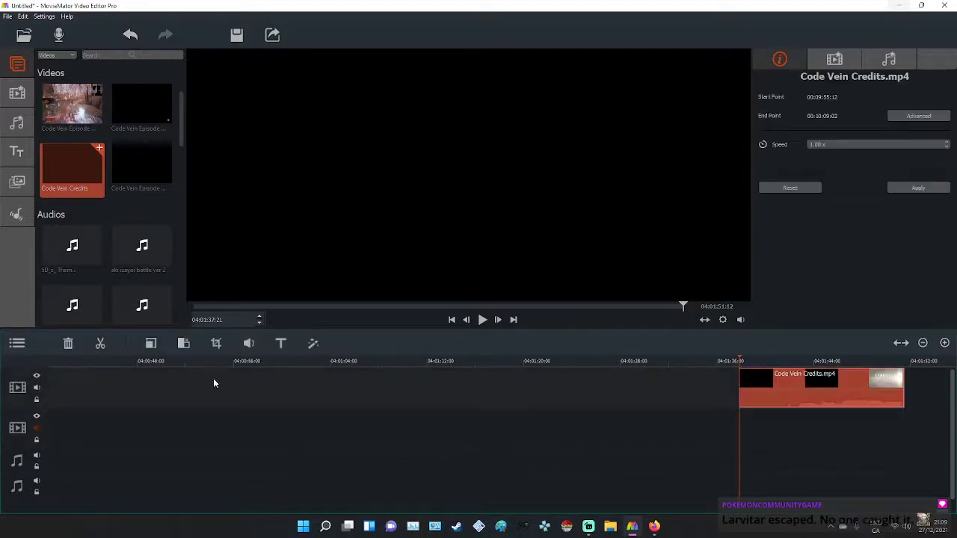
pyautogui.rightClick(166, 404)
pyautogui.click(196, 448)
# Remove all the imported Code Vein Episode videos and the Code Vein Credits video from the media library.
pyautogui.click(80, 170)
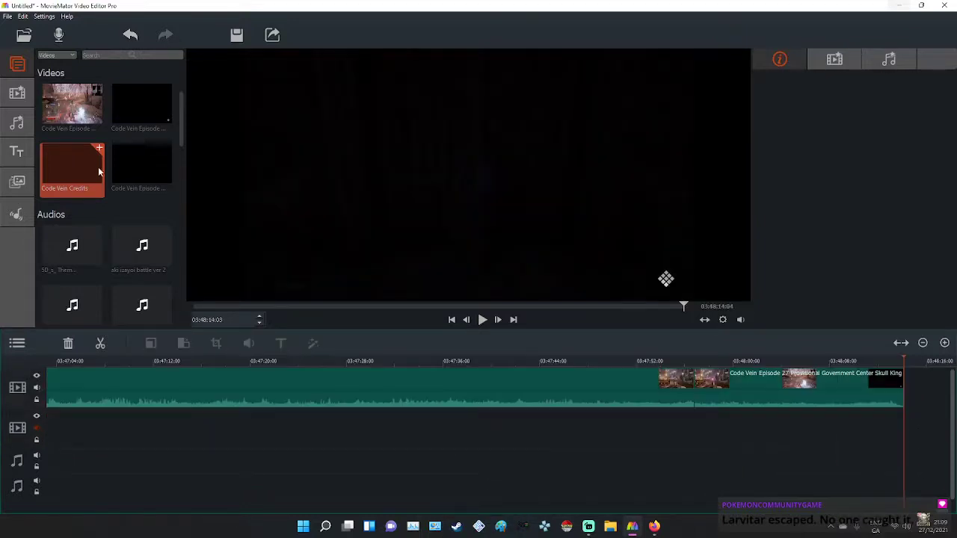
pyautogui.rightClick(103, 172)
pyautogui.click(119, 170)
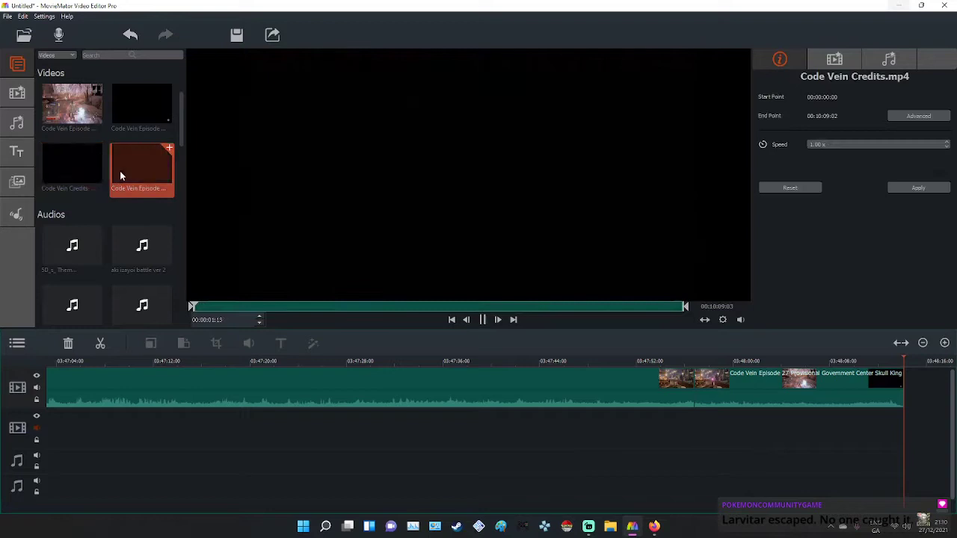
pyautogui.rightClick(161, 177)
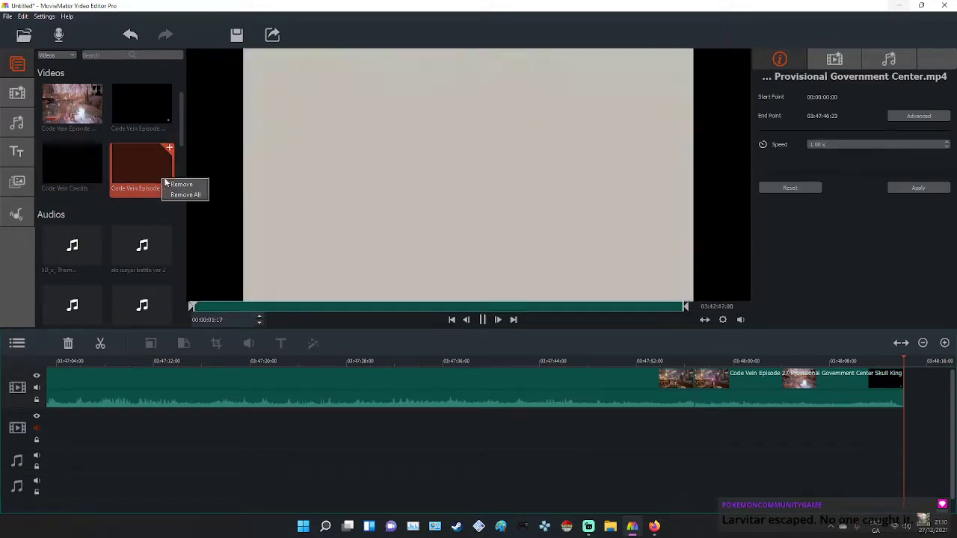
pyautogui.click(183, 183)
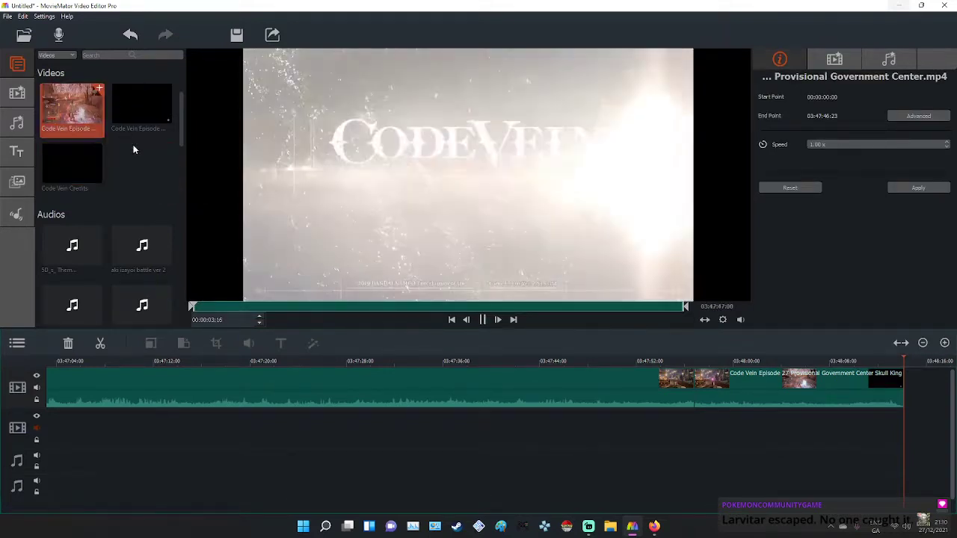
pyautogui.rightClick(134, 148)
pyautogui.click(149, 153)
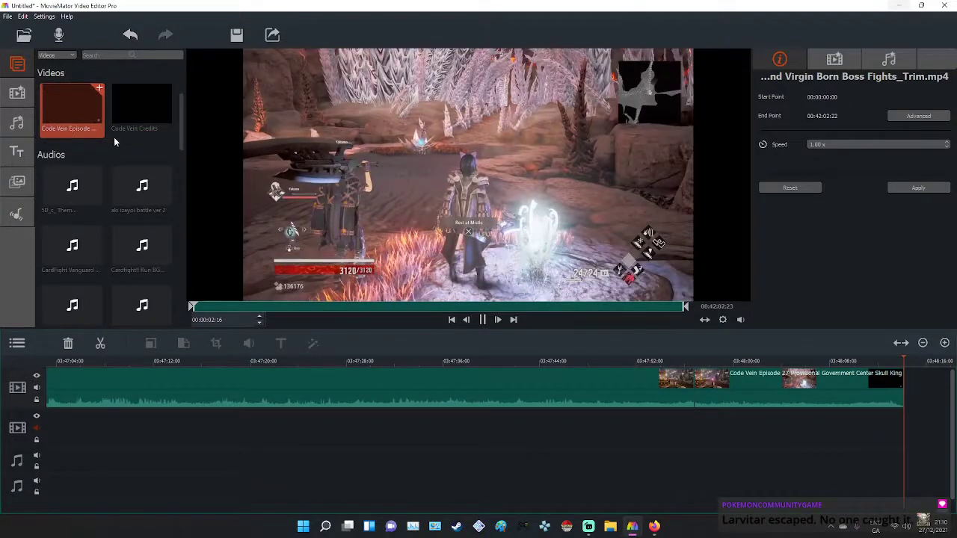
pyautogui.rightClick(110, 125)
pyautogui.click(112, 129)
pyautogui.rightClick(84, 116)
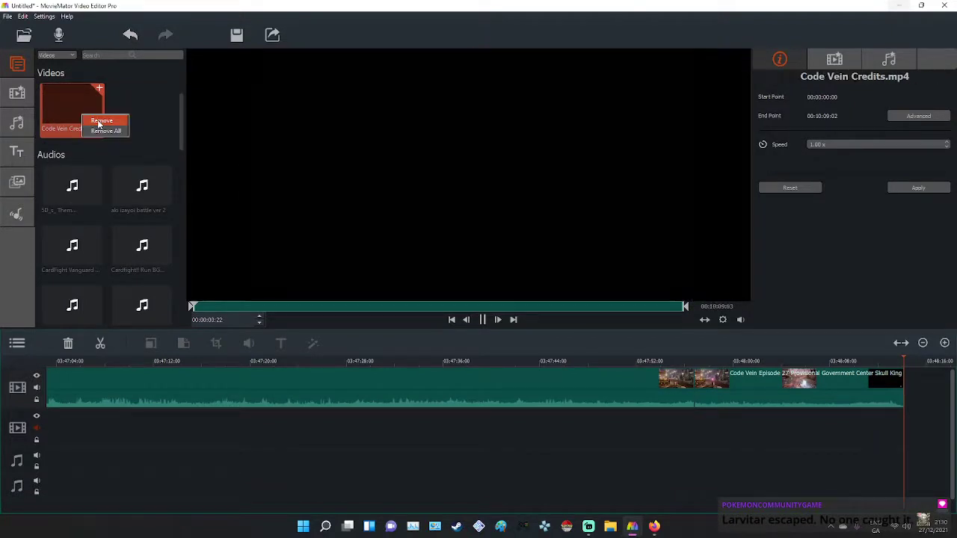
pyautogui.click(99, 123)
# Ripple-delete the three long Virgin Born Boss Fights_Trim segments that precede the short final clip on the first video track.
pyautogui.rightClick(577, 407)
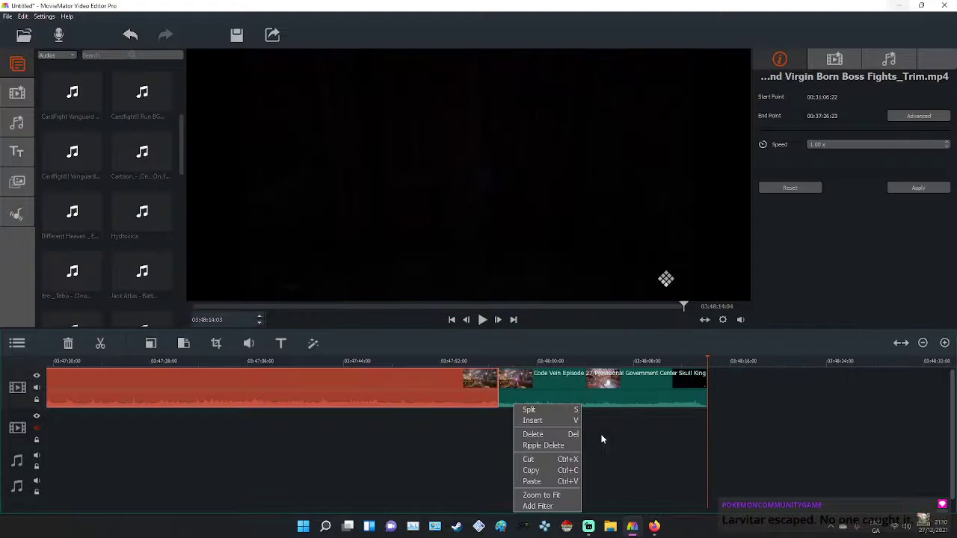
pyautogui.click(536, 444)
pyautogui.rightClick(317, 395)
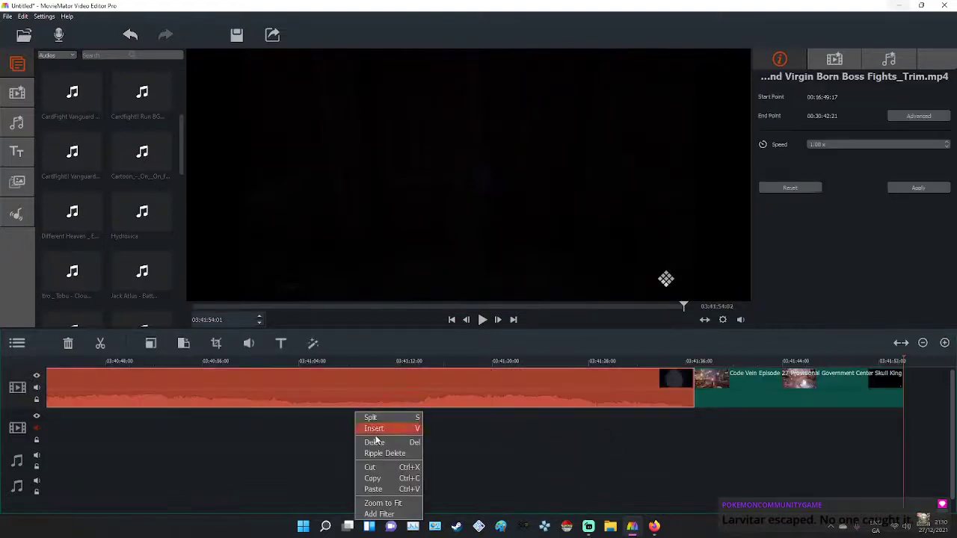
pyautogui.click(377, 454)
pyautogui.rightClick(283, 400)
pyautogui.click(299, 435)
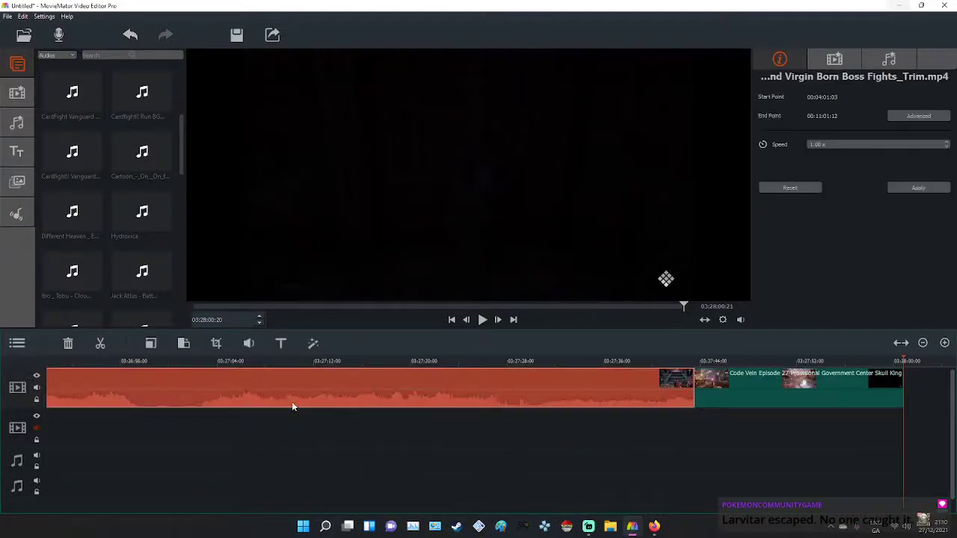
# Ripple-delete the segments between about 02:25:07 and 03:21:00 on the first video track, including the short Skull King clip at the end.
pyautogui.rightClick(358, 408)
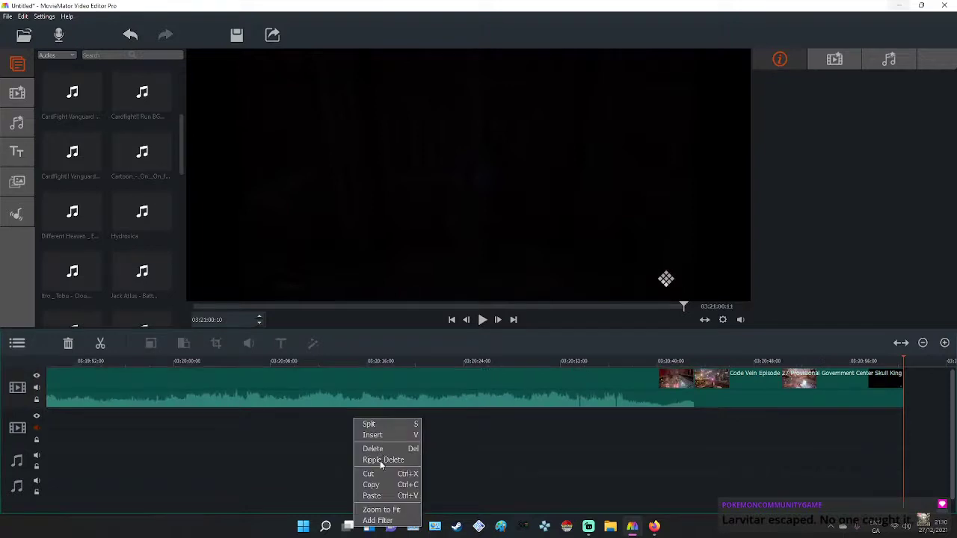
pyautogui.click(380, 461)
pyautogui.rightClick(423, 428)
pyautogui.click(449, 464)
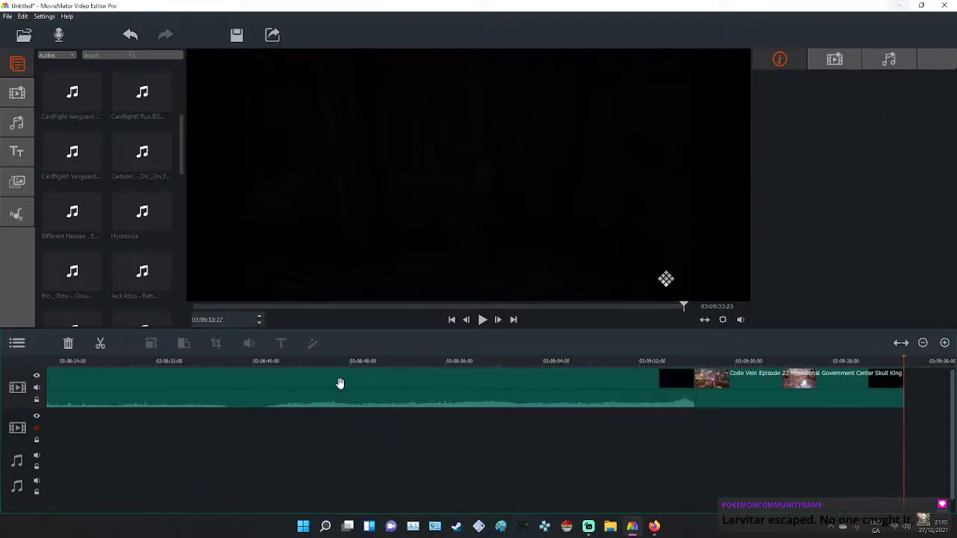
pyautogui.rightClick(429, 429)
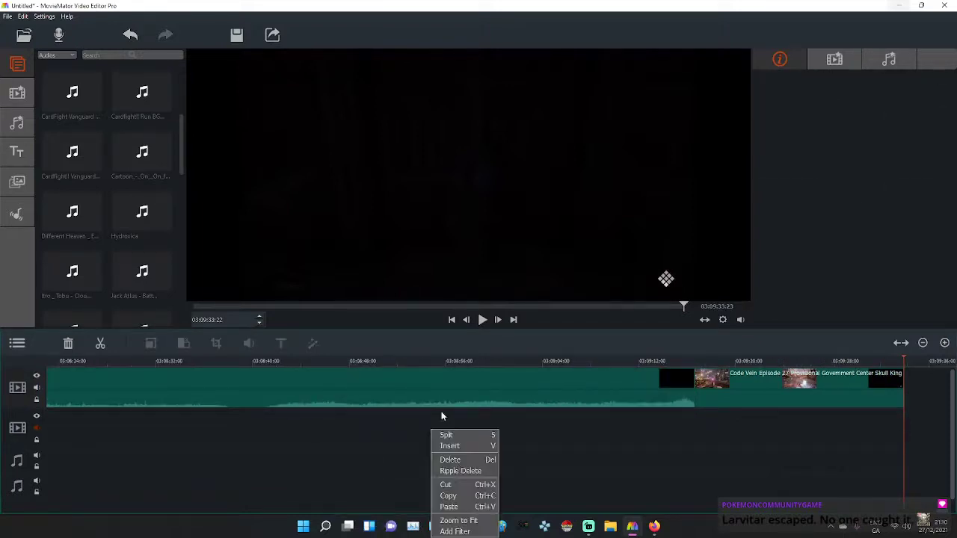
pyautogui.click(457, 472)
pyautogui.rightClick(485, 406)
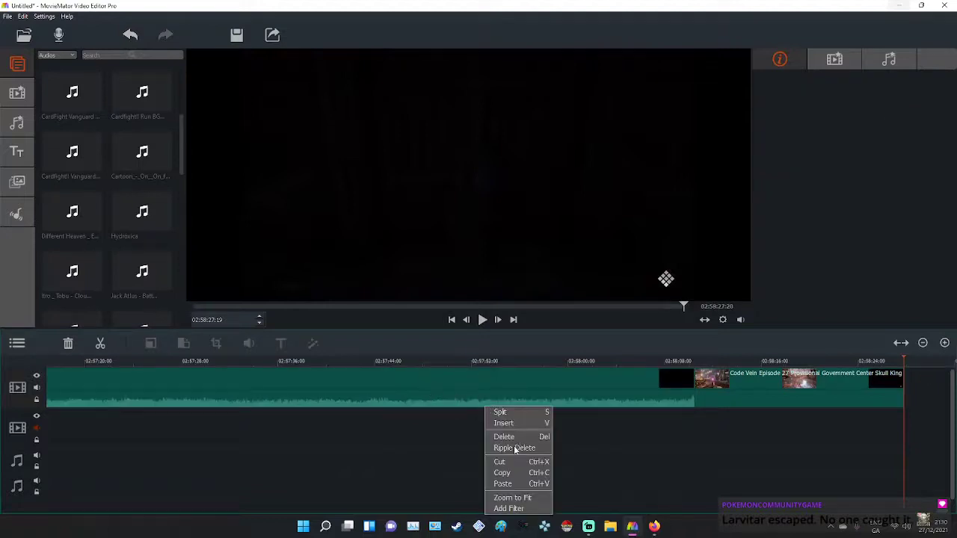
pyautogui.click(514, 450)
pyautogui.rightClick(549, 431)
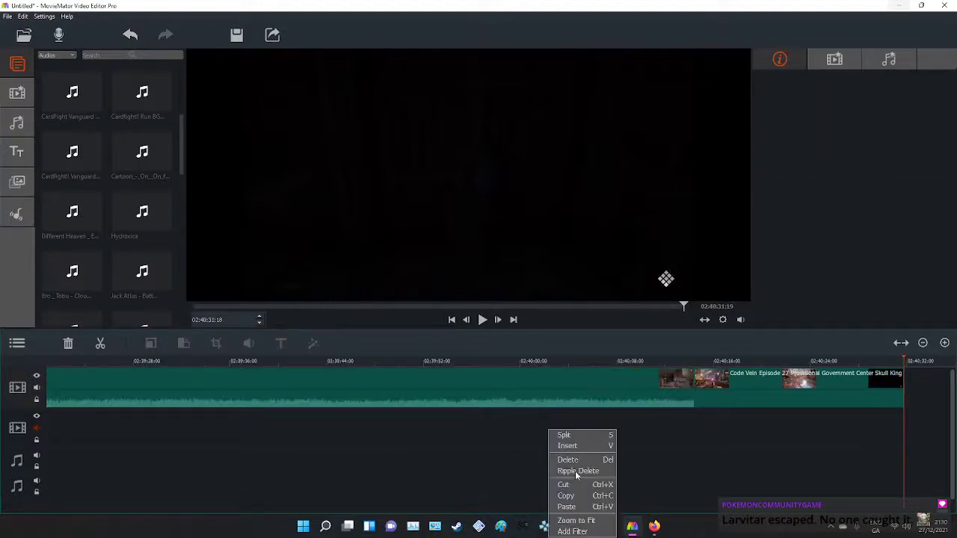
pyautogui.click(575, 471)
pyautogui.rightClick(632, 431)
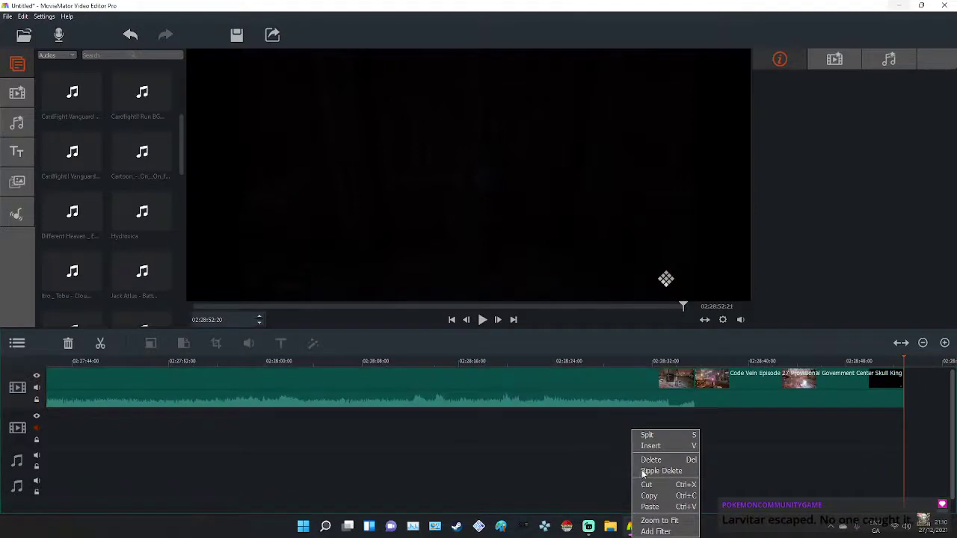
pyautogui.click(644, 471)
pyautogui.rightClick(773, 402)
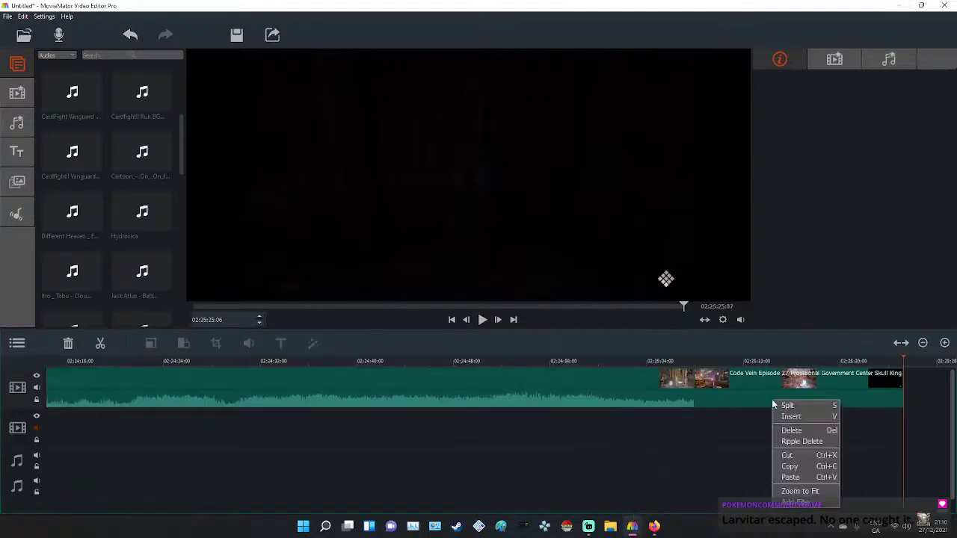
pyautogui.click(818, 443)
# Ripple-delete the Code Vein segments between about 01:41:05 and 02:25:07 on the first video track.
pyautogui.rightClick(618, 407)
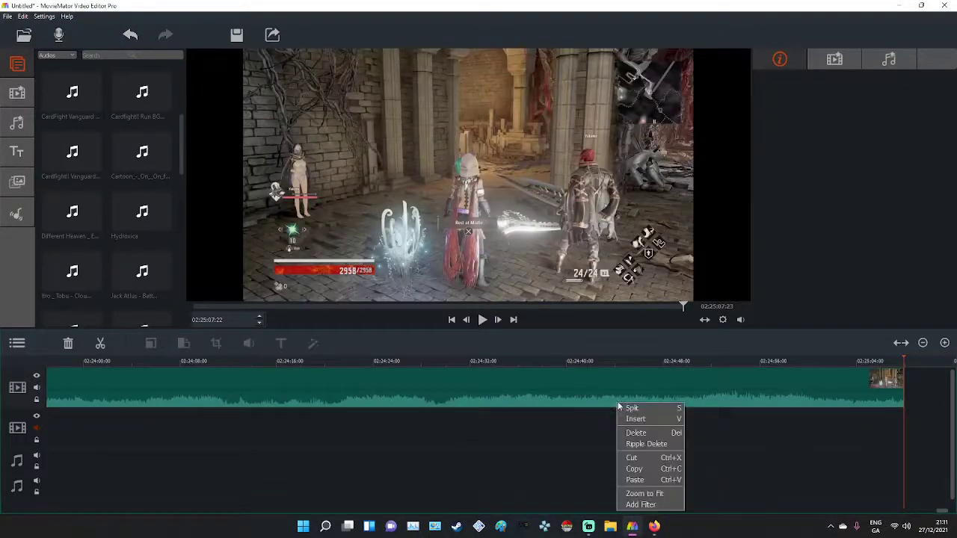
pyautogui.click(651, 444)
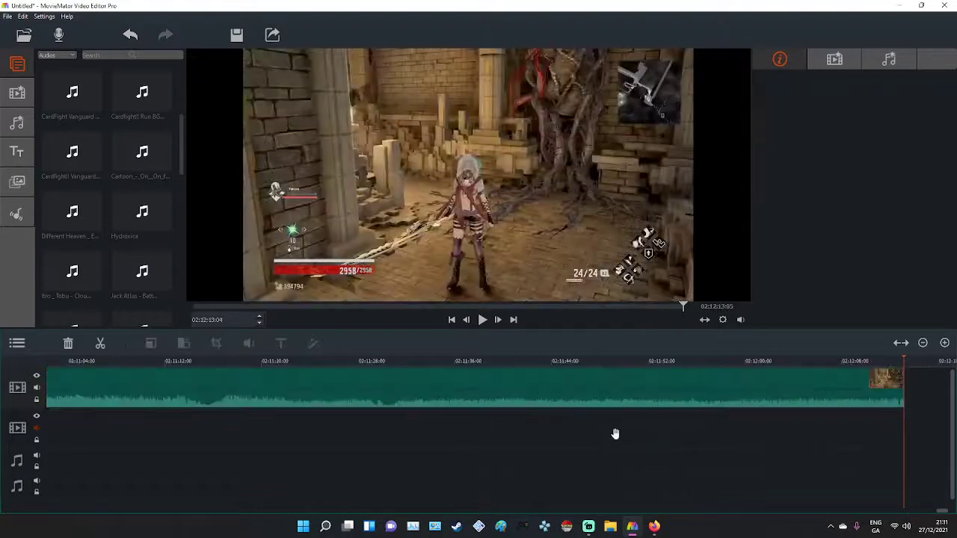
pyautogui.rightClick(644, 443)
pyautogui.click(665, 472)
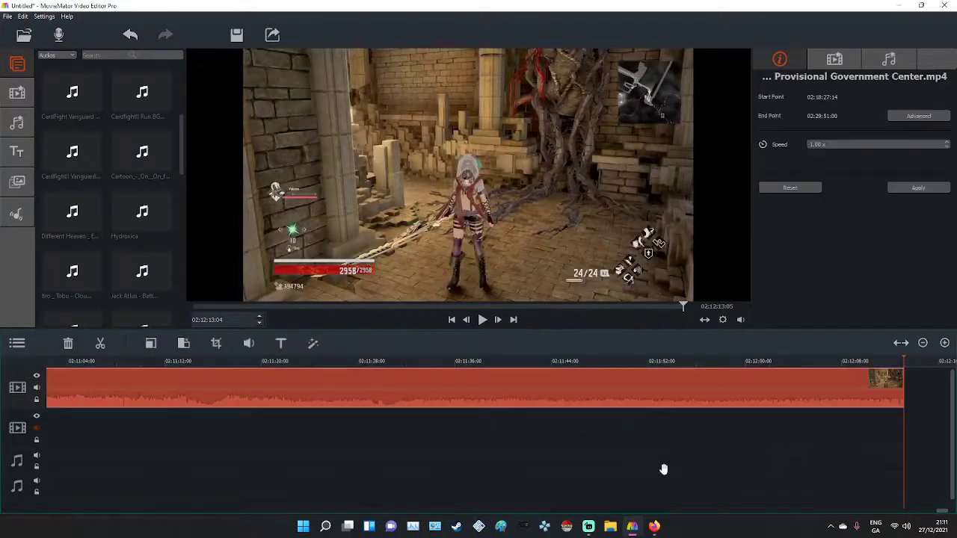
pyautogui.rightClick(554, 378)
pyautogui.click(582, 422)
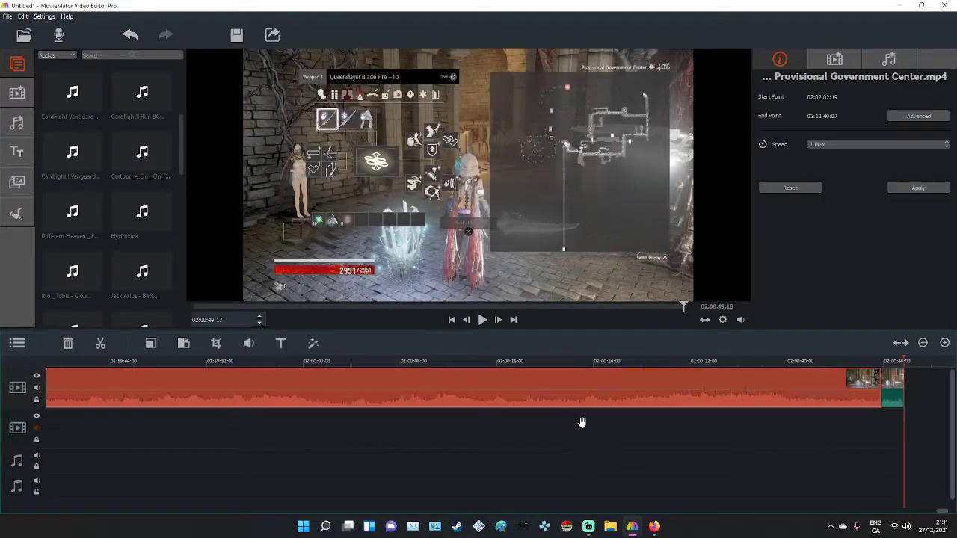
pyautogui.rightClick(582, 401)
pyautogui.click(614, 444)
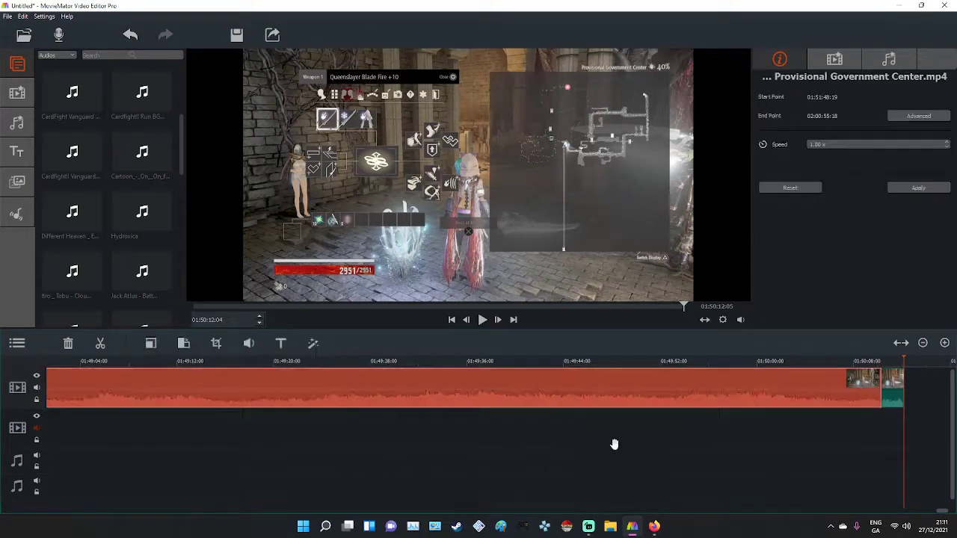
# Ripple-delete the long and short Code Vein segments between about 01:27:28 and 01:41:05 on the first video track.
pyautogui.rightClick(622, 397)
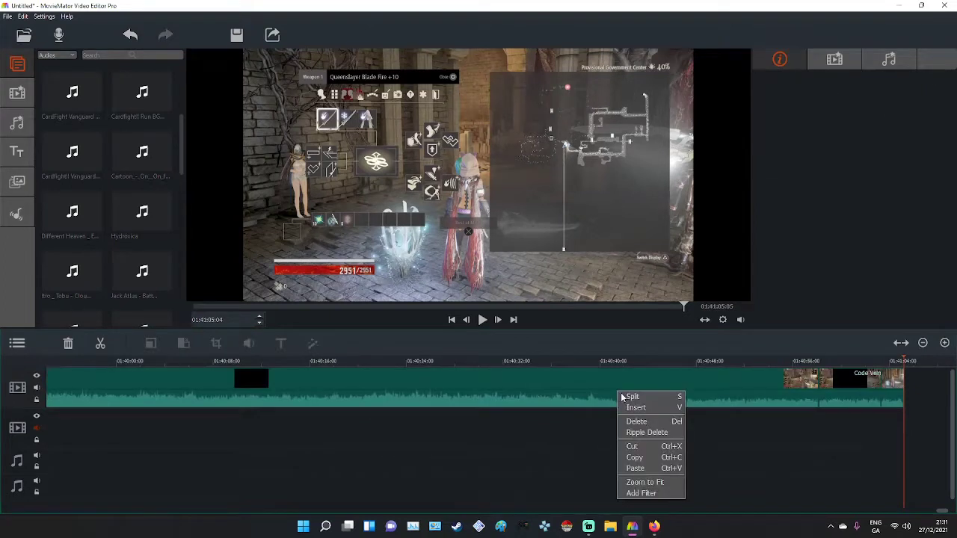
pyautogui.click(649, 435)
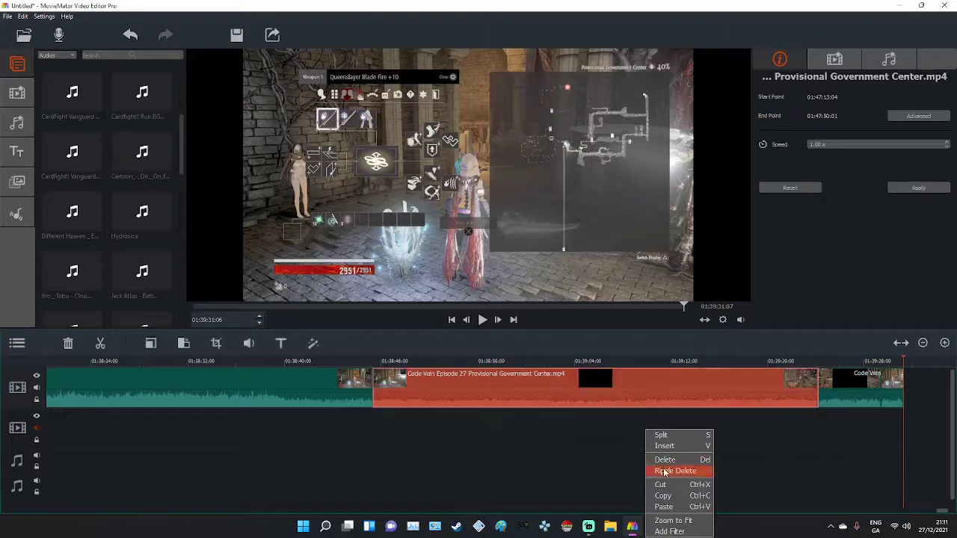
pyautogui.click(659, 470)
pyautogui.rightClick(871, 428)
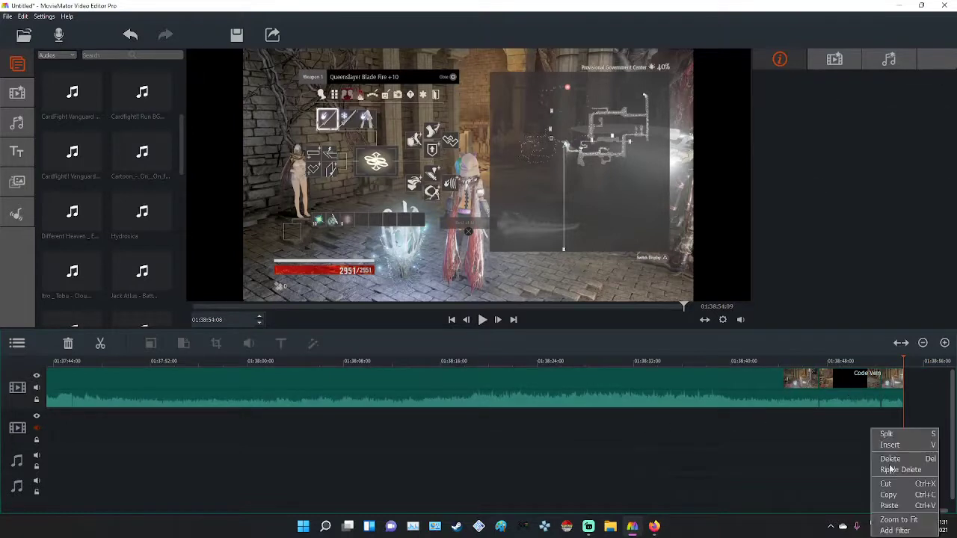
pyautogui.click(890, 469)
pyautogui.rightClick(880, 430)
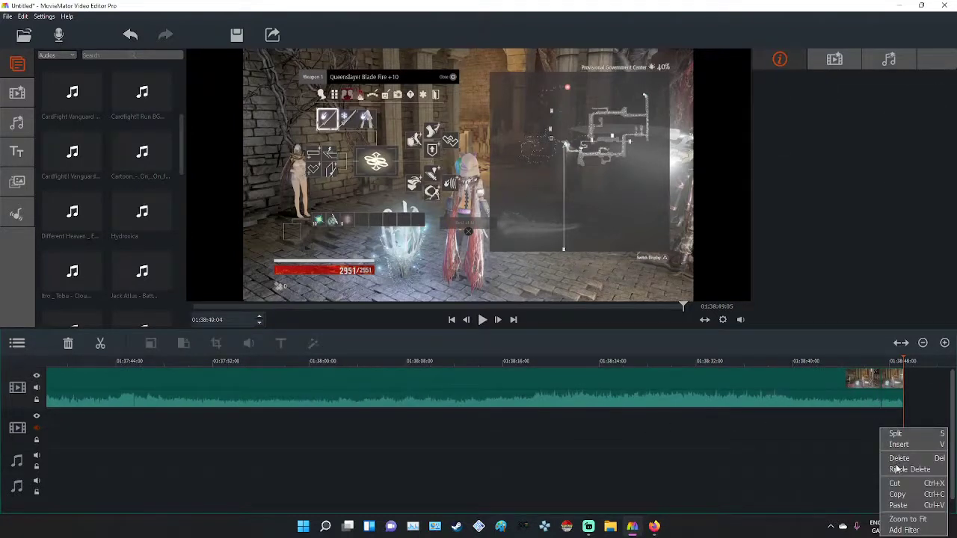
pyautogui.click(897, 469)
# Ripple-delete the segments between about 00:00:25 and 01:27:28 on the first video track.
pyautogui.rightClick(906, 447)
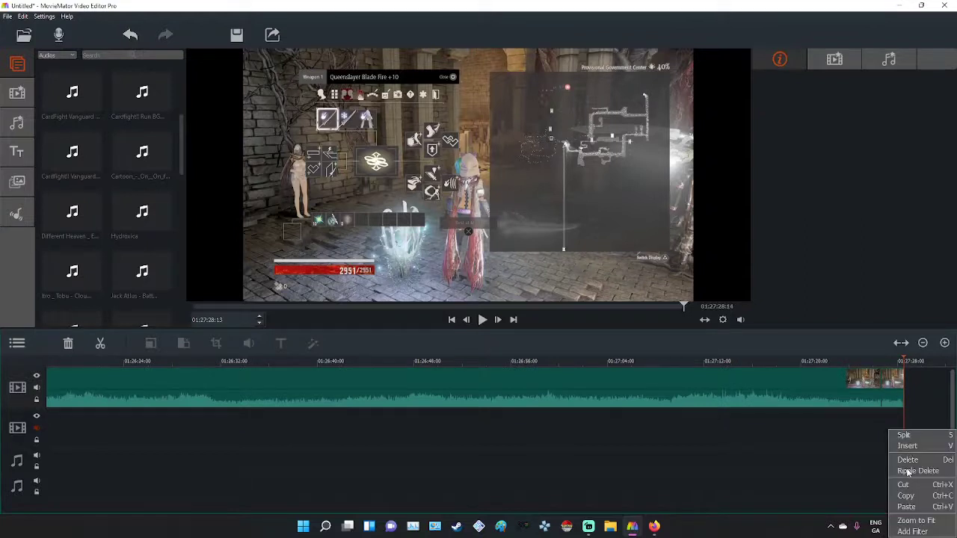
pyautogui.click(908, 471)
pyautogui.rightClick(870, 453)
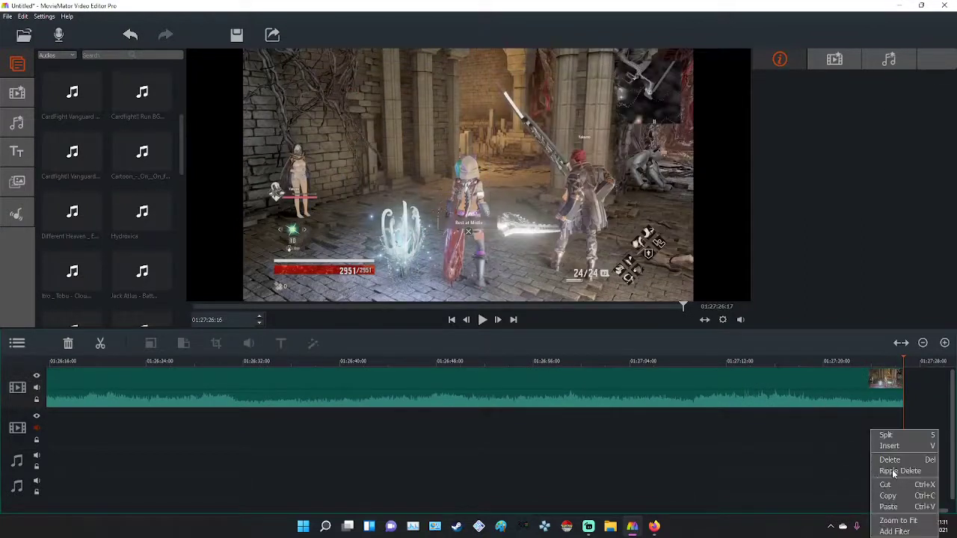
pyautogui.click(893, 471)
pyautogui.rightClick(629, 429)
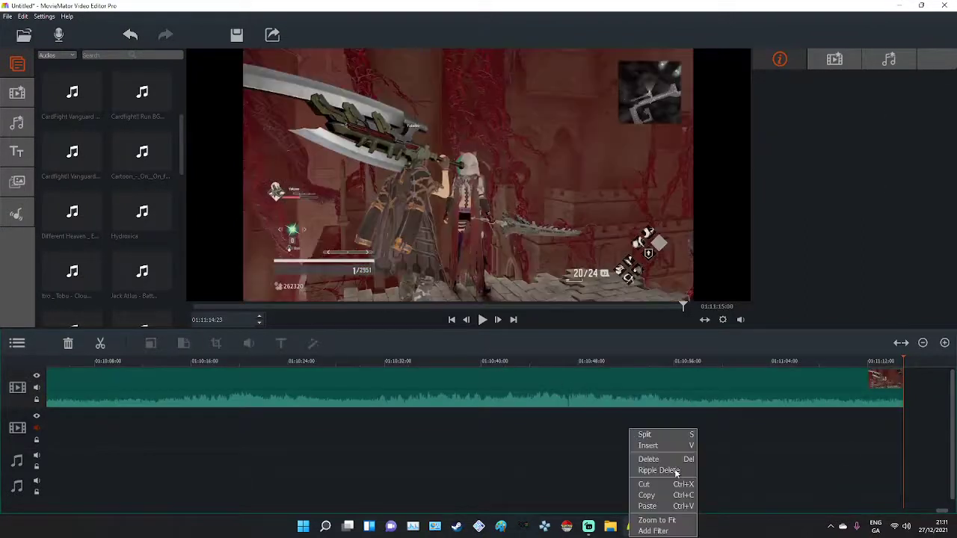
pyautogui.click(676, 470)
pyautogui.rightClick(456, 427)
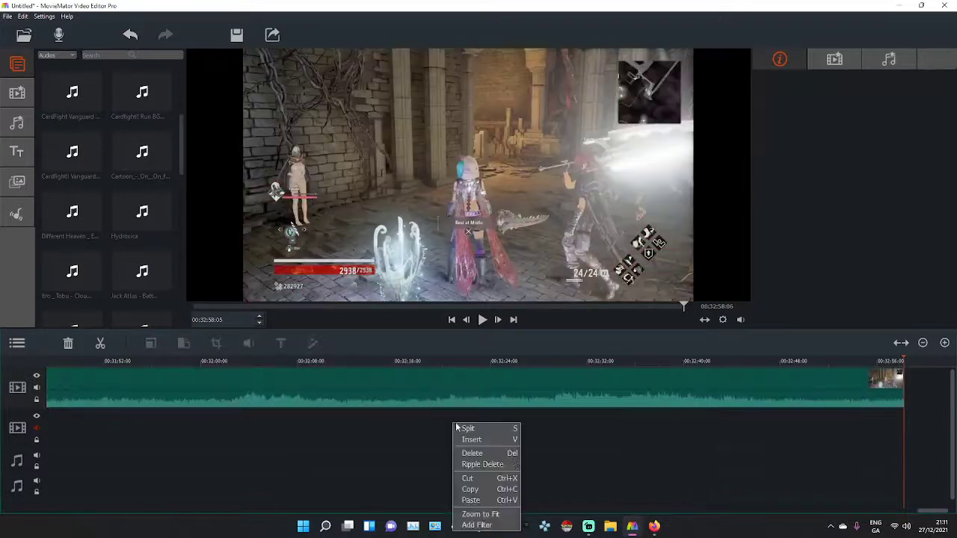
pyautogui.click(507, 465)
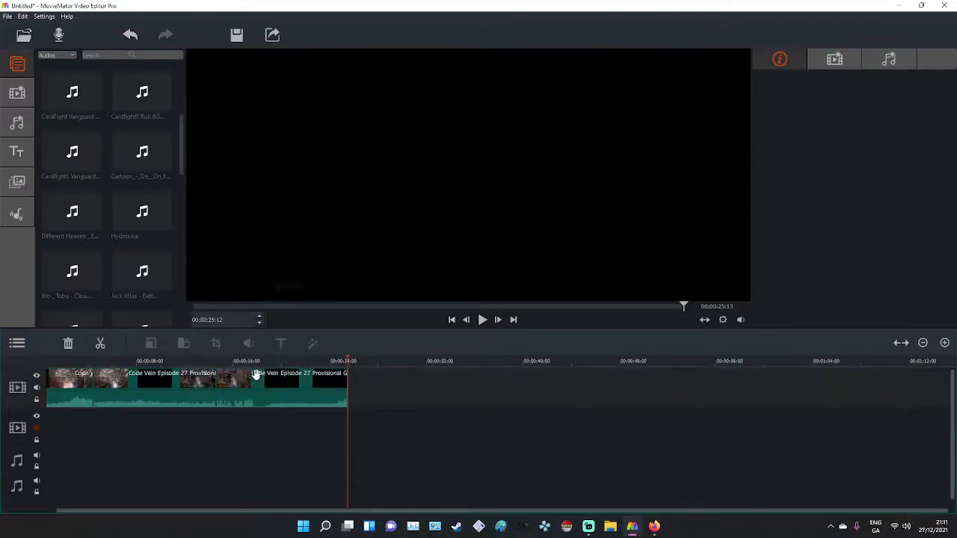
# Ripple-delete the remaining short Code Vein Episode 27 clips in the first 25 seconds, and close the editor discarding the project changes.
pyautogui.rightClick(309, 412)
pyautogui.click(324, 443)
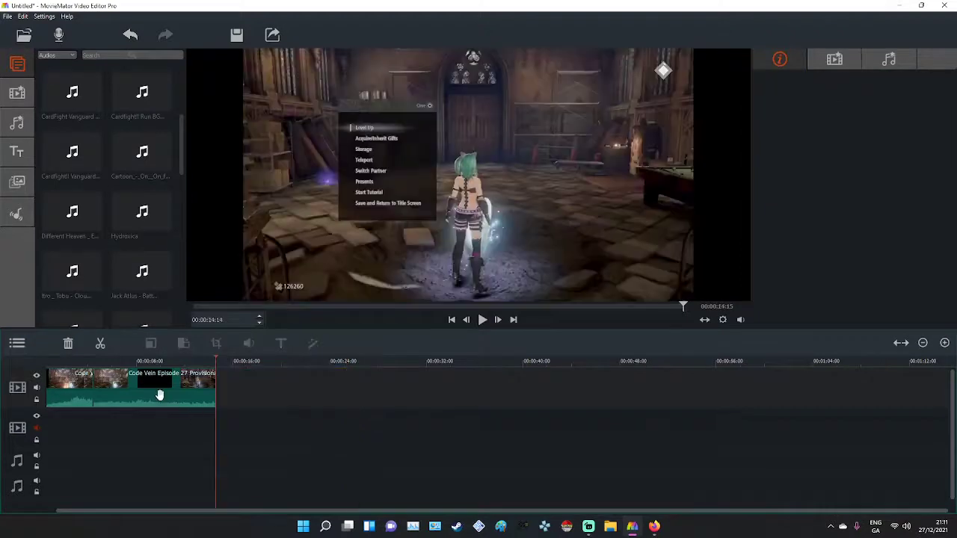
pyautogui.rightClick(226, 434)
pyautogui.click(260, 471)
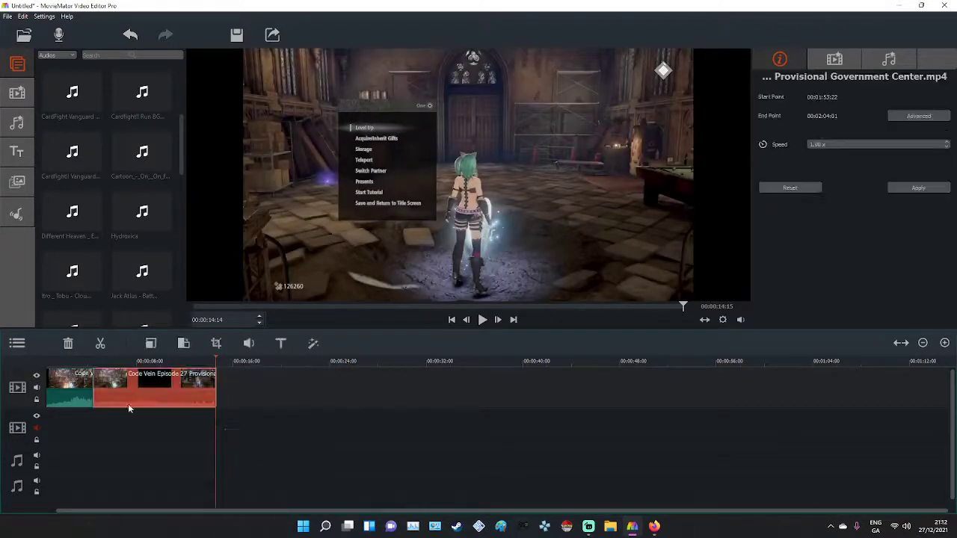
pyautogui.rightClick(115, 447)
pyautogui.click(132, 470)
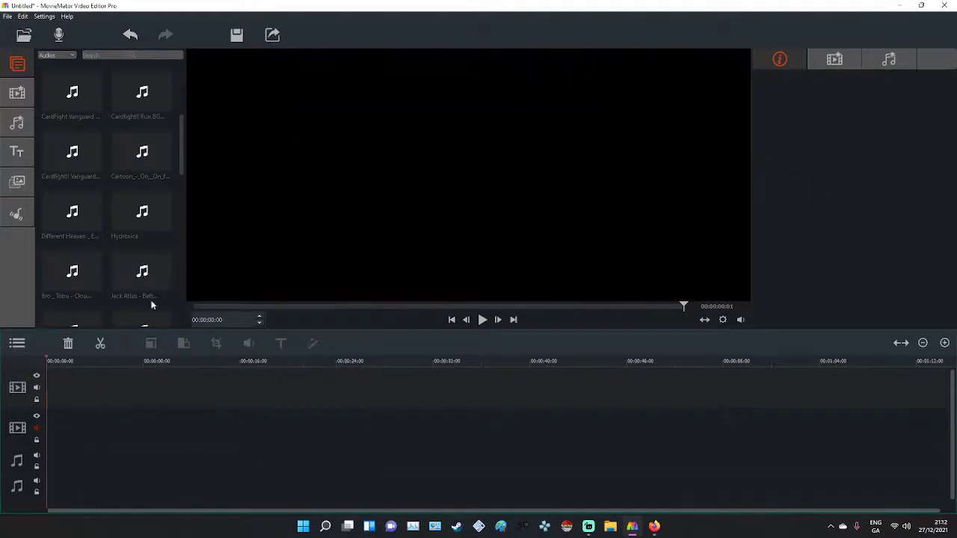
pyautogui.click(944, 5)
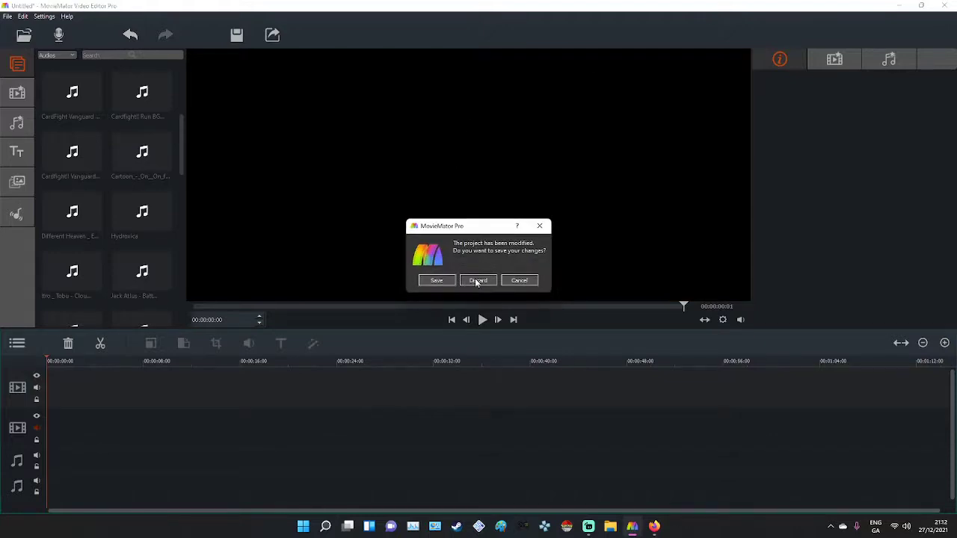
pyautogui.click(477, 281)
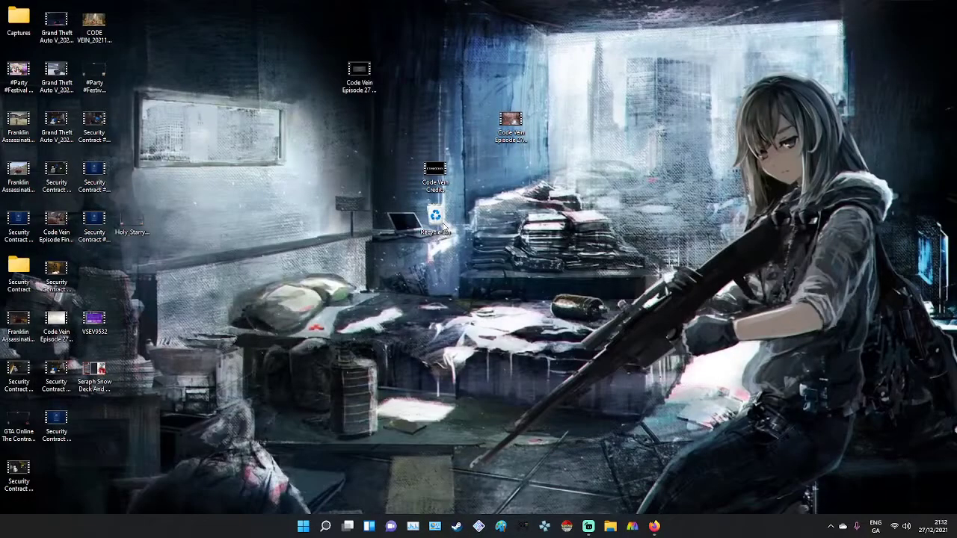
# Move the Security Contract #2 Rescue Valuables video out of the first desktop icon column and place the Recycle Bin at that column's head.
pyautogui.moveTo(18, 470); pyautogui.dragTo(283, 420)
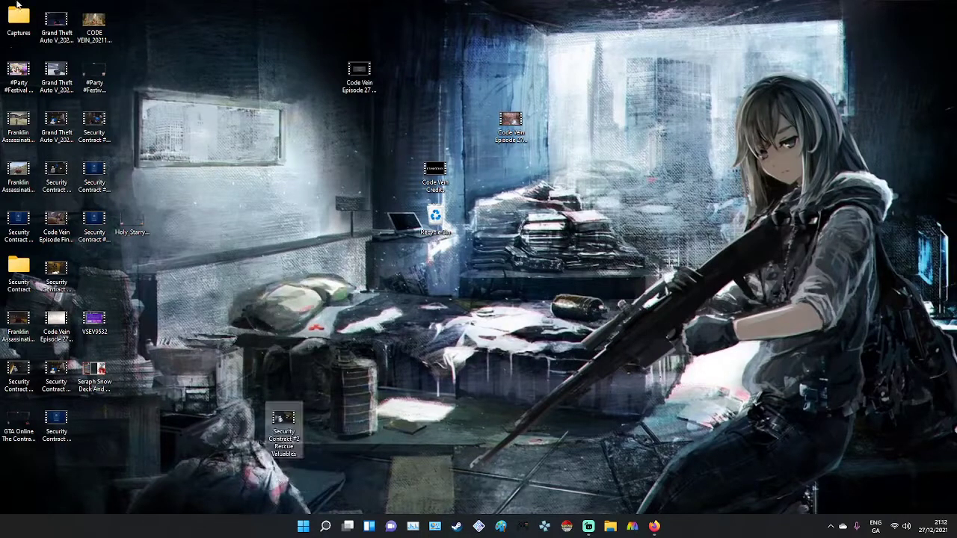
pyautogui.moveTo(17, 4); pyautogui.dragTo(30, 361)
pyautogui.moveTo(20, 15); pyautogui.dragTo(24, 72)
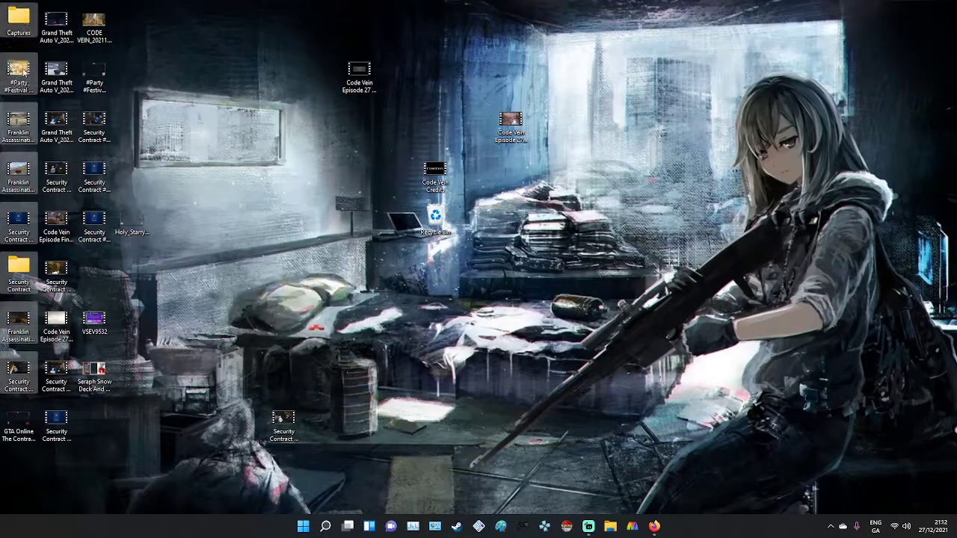
pyautogui.moveTo(435, 217); pyautogui.dragTo(19, 21)
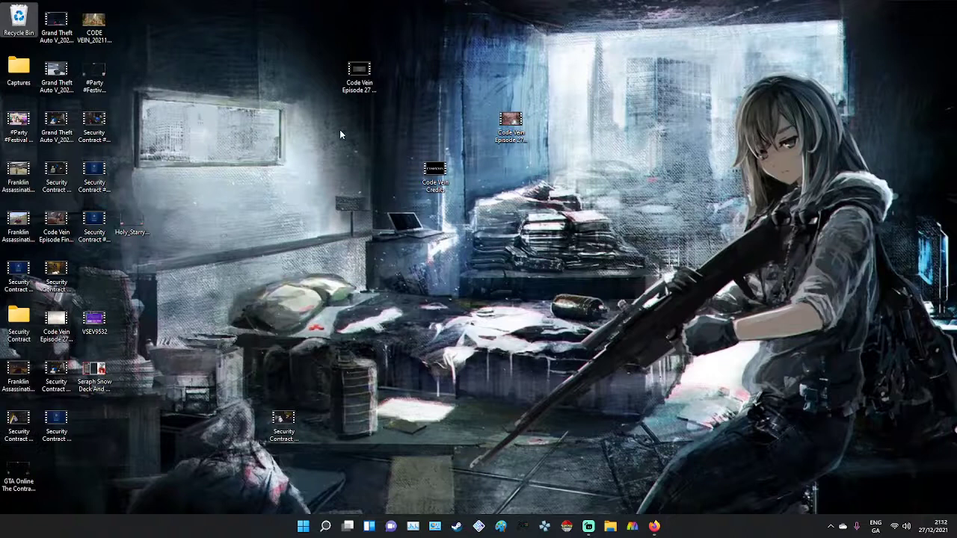
# Delete the two loose Code Vein Episode 27 videos and Code Vein Credits from the desktop, and move Security Contract #2 to the second icon column's end.
pyautogui.click(365, 72)
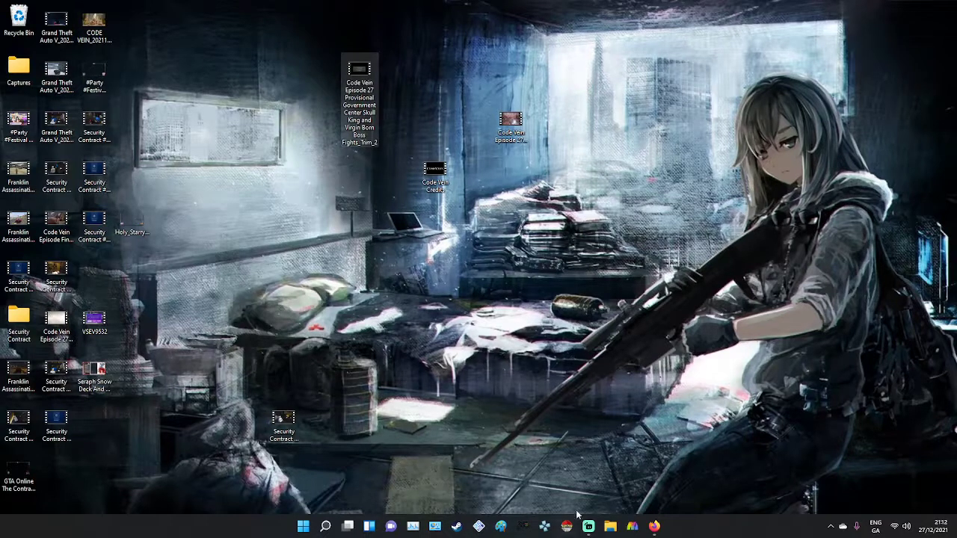
pyautogui.click(584, 350)
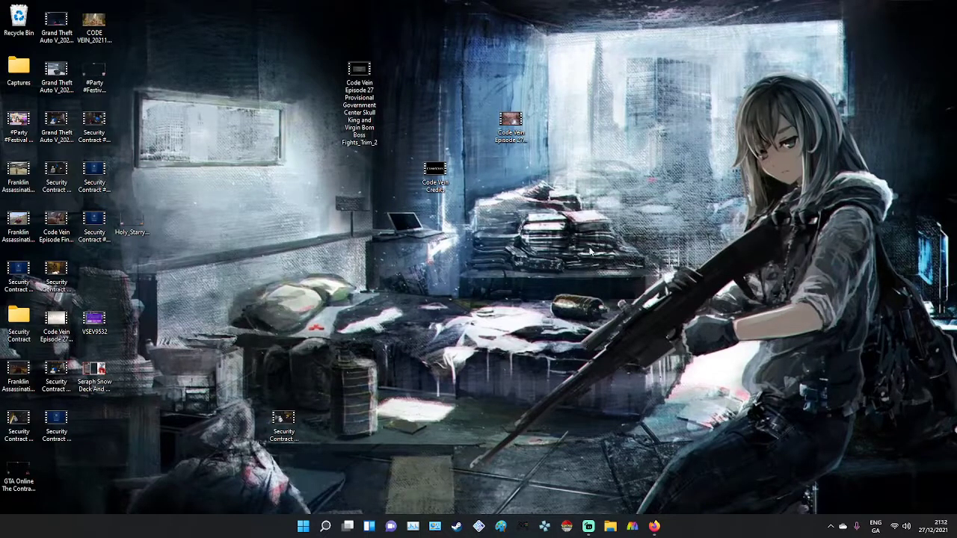
pyautogui.rightClick(559, 218)
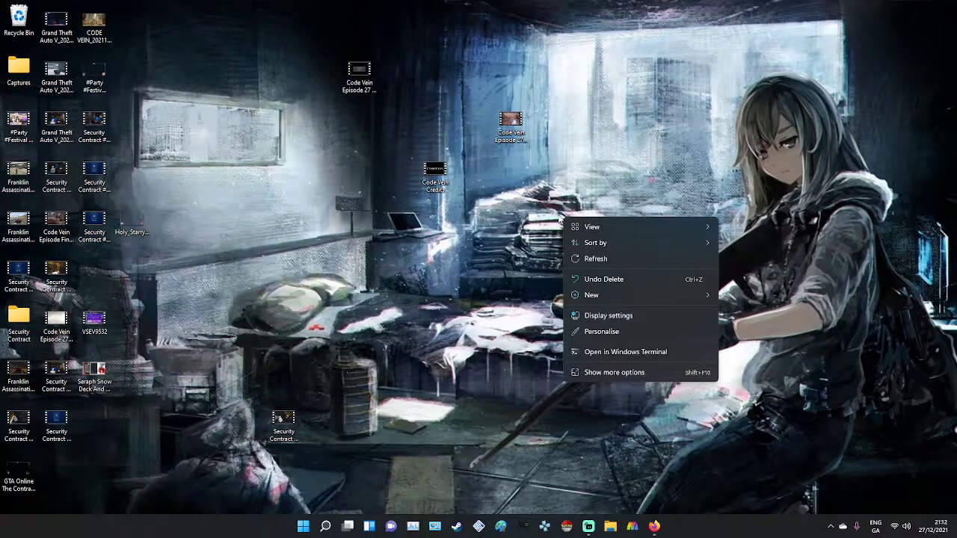
pyautogui.moveTo(638, 213); pyautogui.dragTo(358, 54)
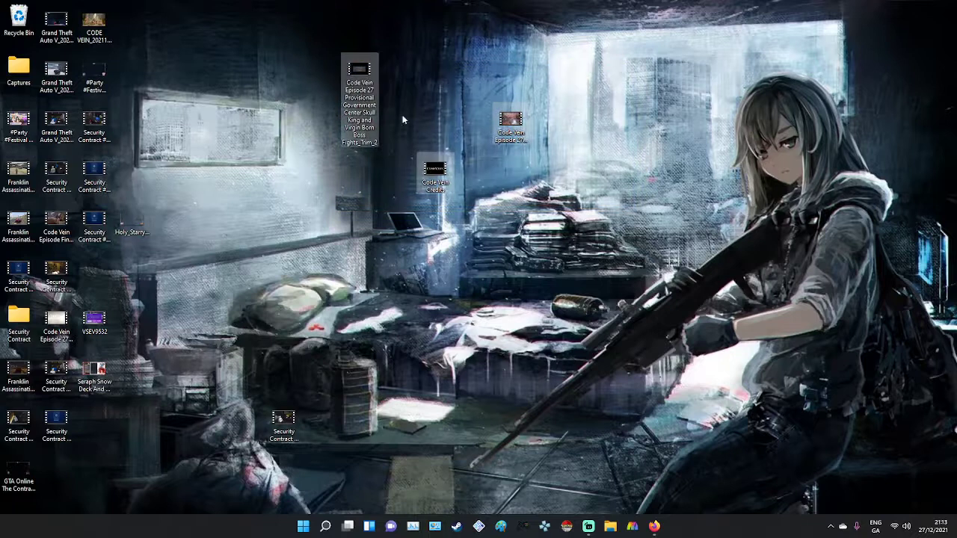
pyautogui.click(429, 169)
pyautogui.click(499, 132)
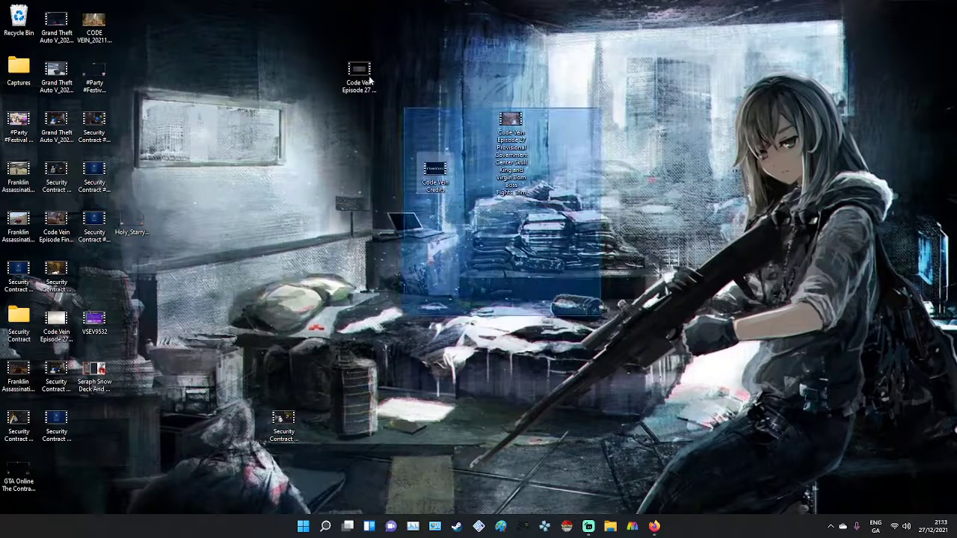
pyautogui.press('Delete')
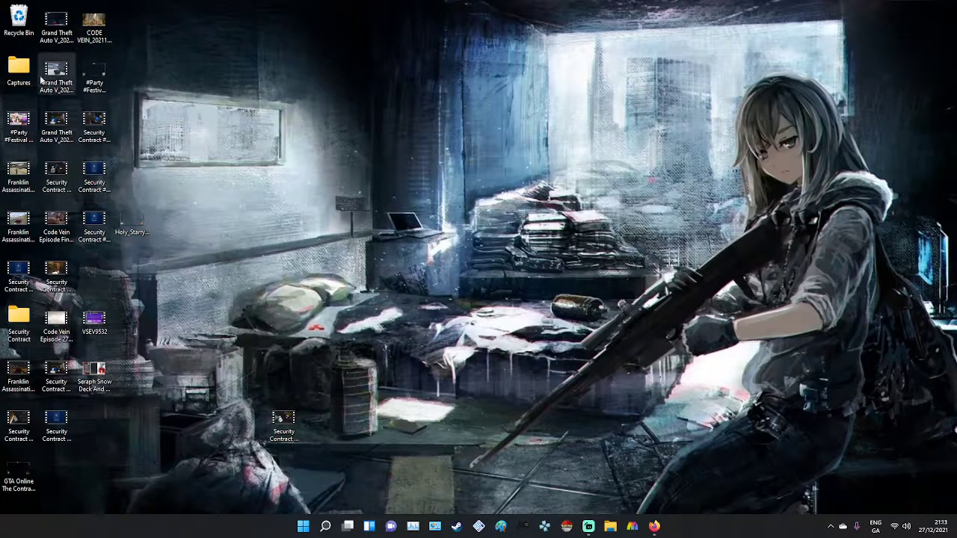
pyautogui.moveTo(285, 425); pyautogui.dragTo(66, 470)
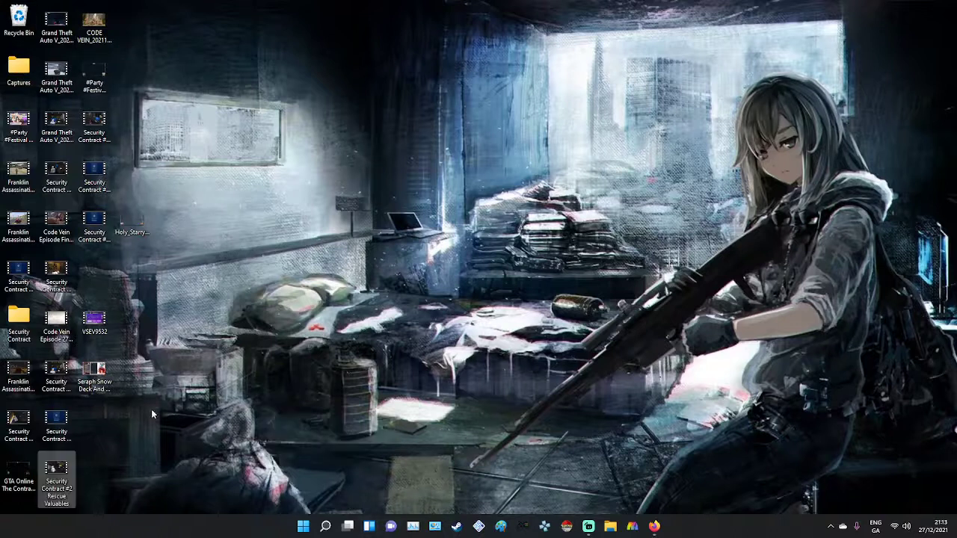
# Switch to Streamlabs Desktop and write "A'ight i'm gonna end the stream here thanks for watching everyone" in the stream chat.
pyautogui.click(591, 526)
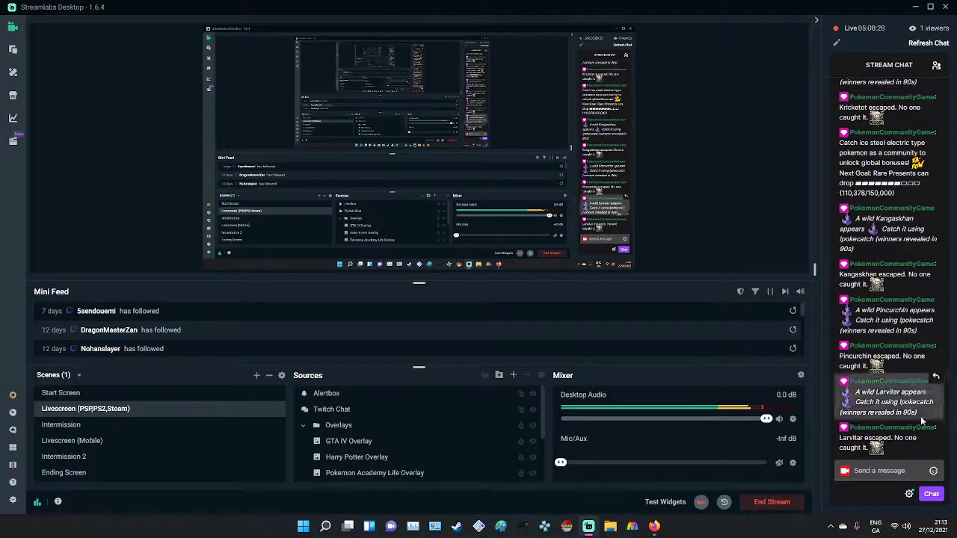
pyautogui.click(882, 471)
pyautogui.write("A'ight ")
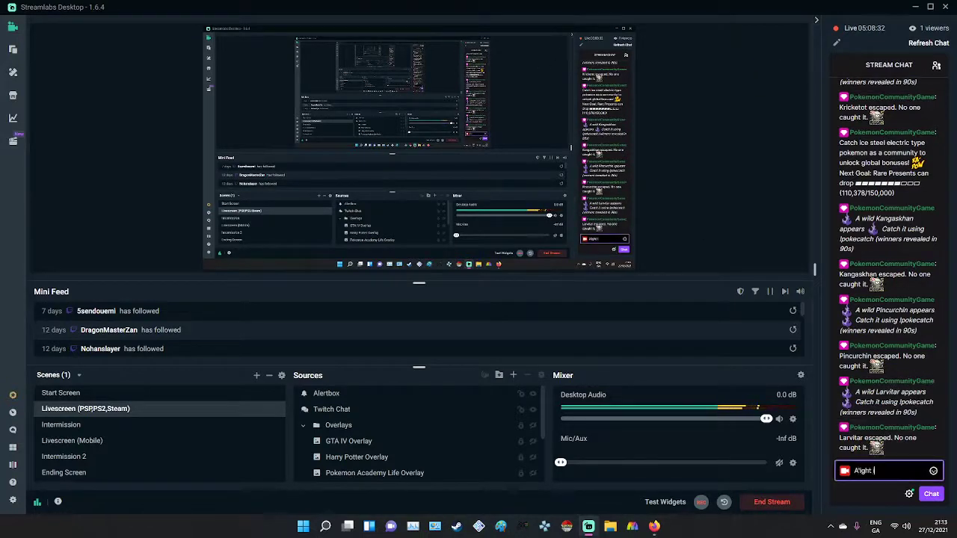
pyautogui.write("i'm gonna end the stream here th")
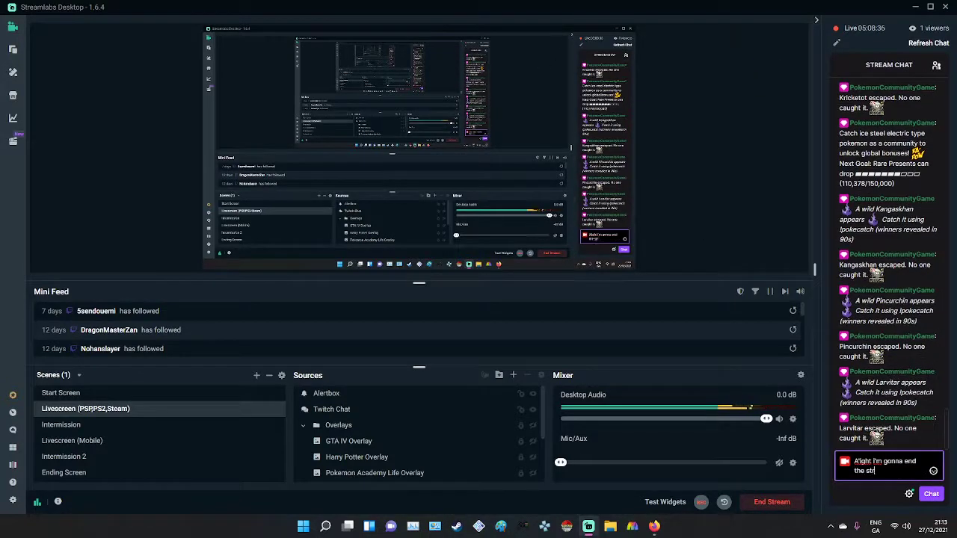
pyautogui.write('anks for watching everyone')
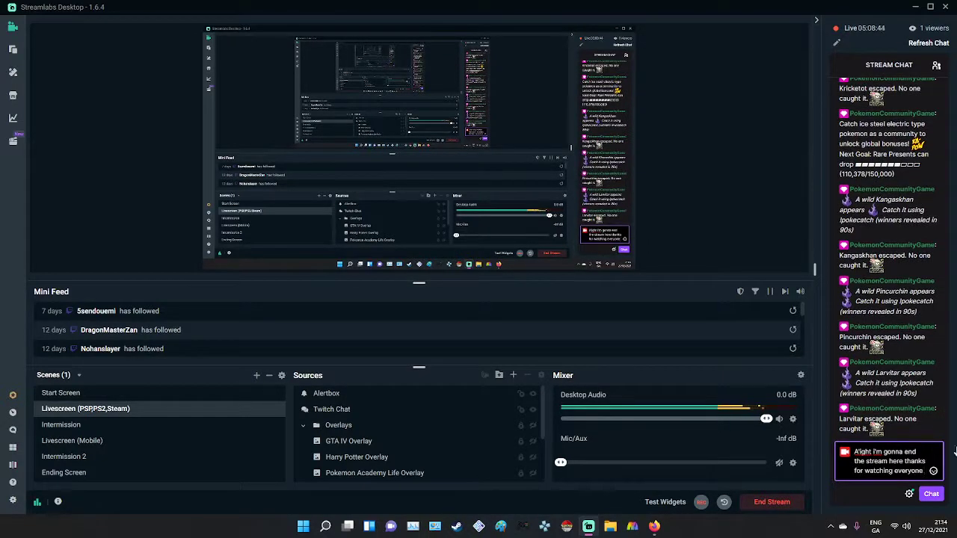
# Add two fuwachComfy and two fuwachHeart emotes to the farewell message and send it.
pyautogui.click(934, 471)
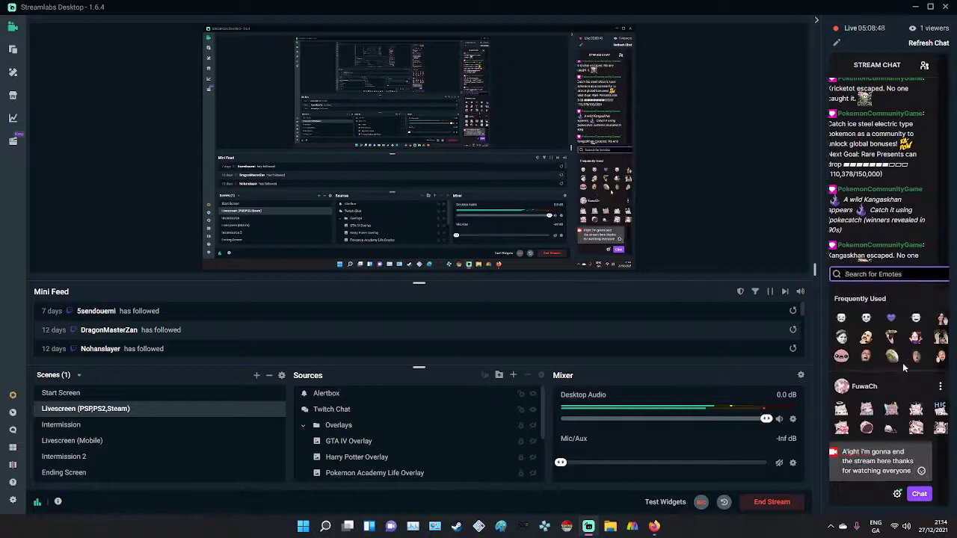
pyautogui.click(858, 412)
pyautogui.click(858, 413)
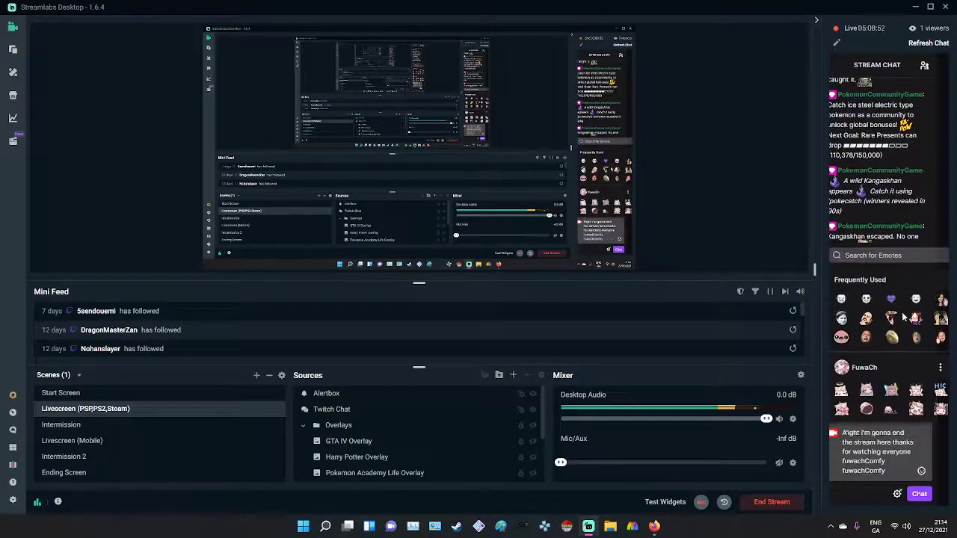
pyautogui.scroll(-2, 903, 321)
pyautogui.scroll(2, 903, 323)
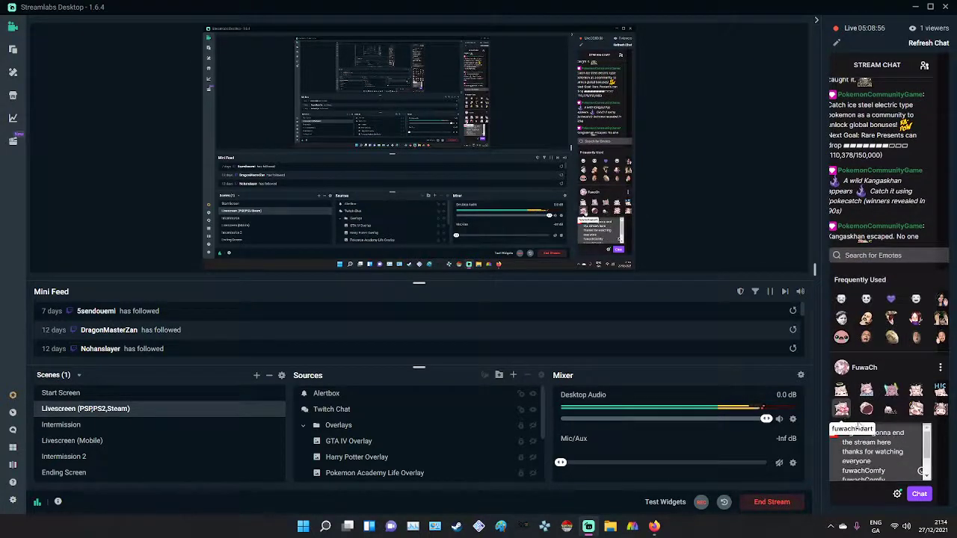
pyautogui.click(925, 502)
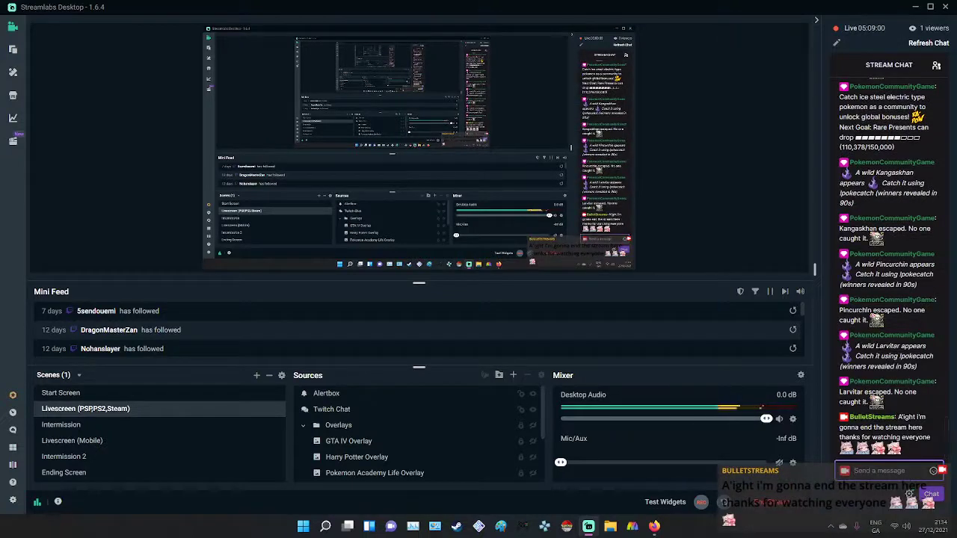
# Enter a /raid command in the stream chat.
pyautogui.write('/raid T')
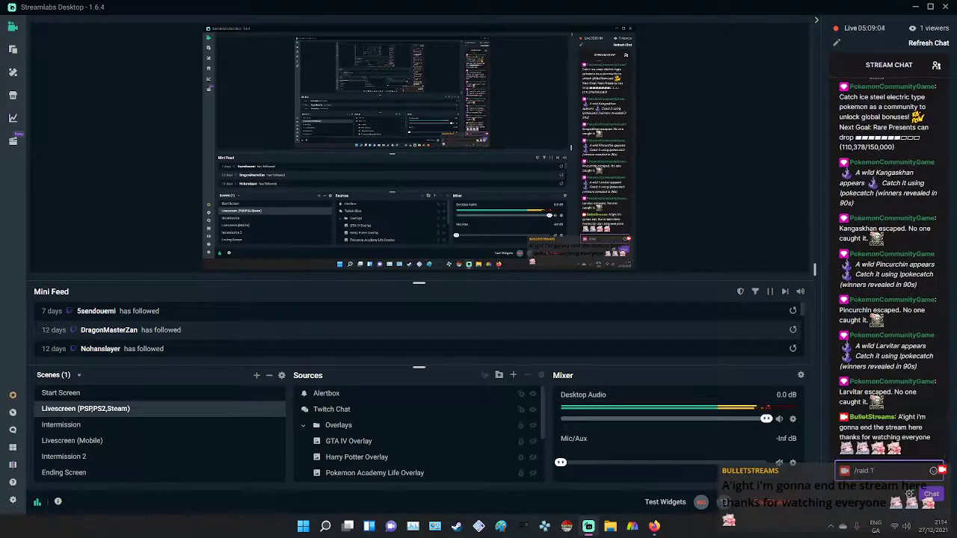